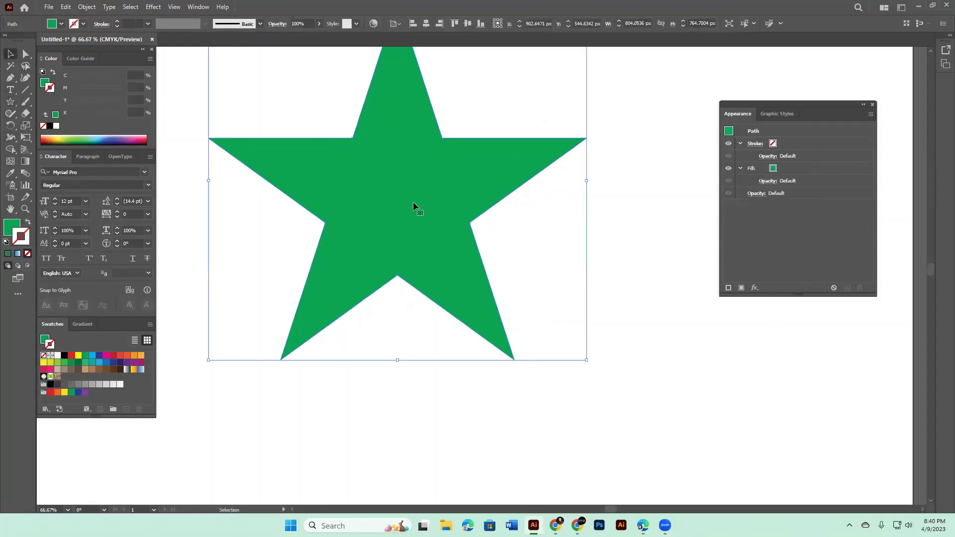
# - Shift the green star down-right and apply a Round Corners effect with a 53 px radius
pyautogui.moveTo(413, 204); pyautogui.dragTo(478, 276)
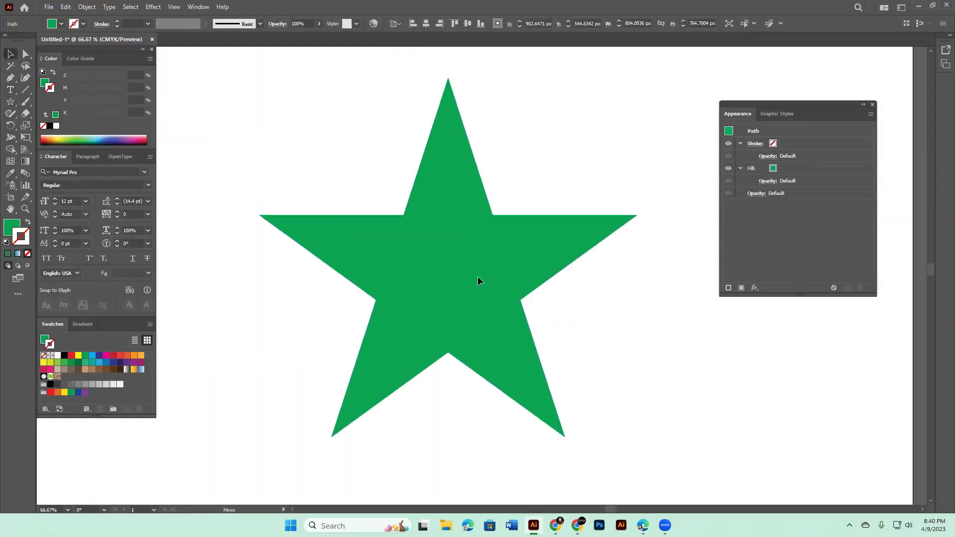
pyautogui.click(754, 289)
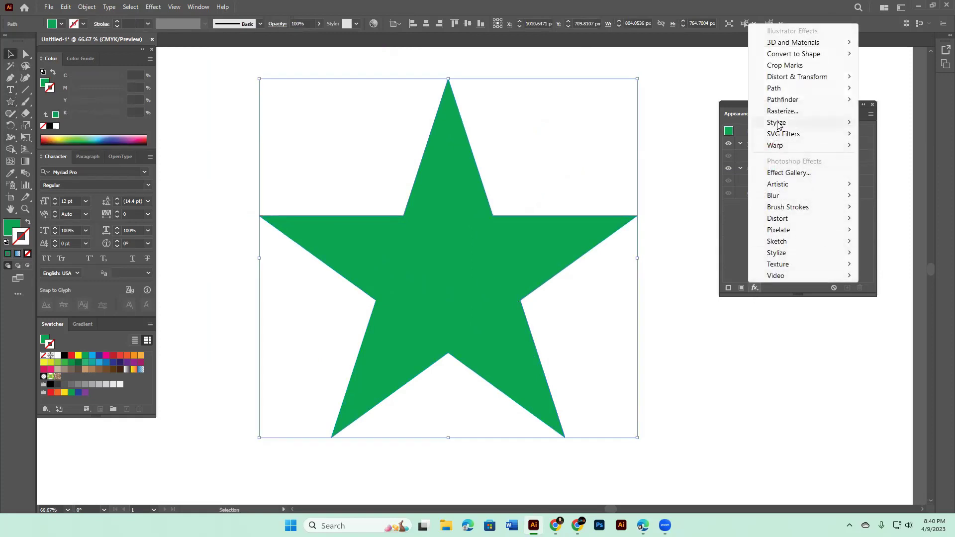
pyautogui.moveTo(776, 123)
pyautogui.click(703, 166)
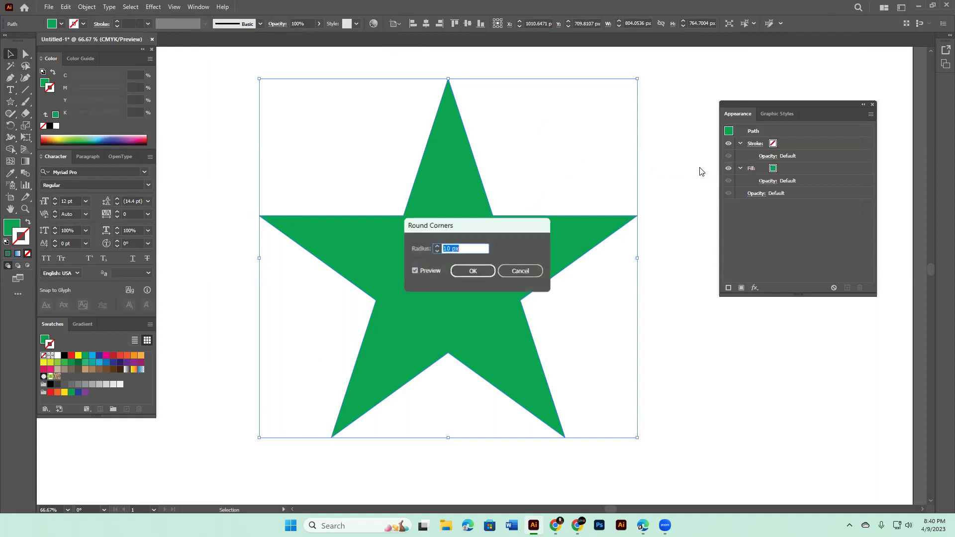
pyautogui.moveTo(486, 230); pyautogui.dragTo(843, 265)
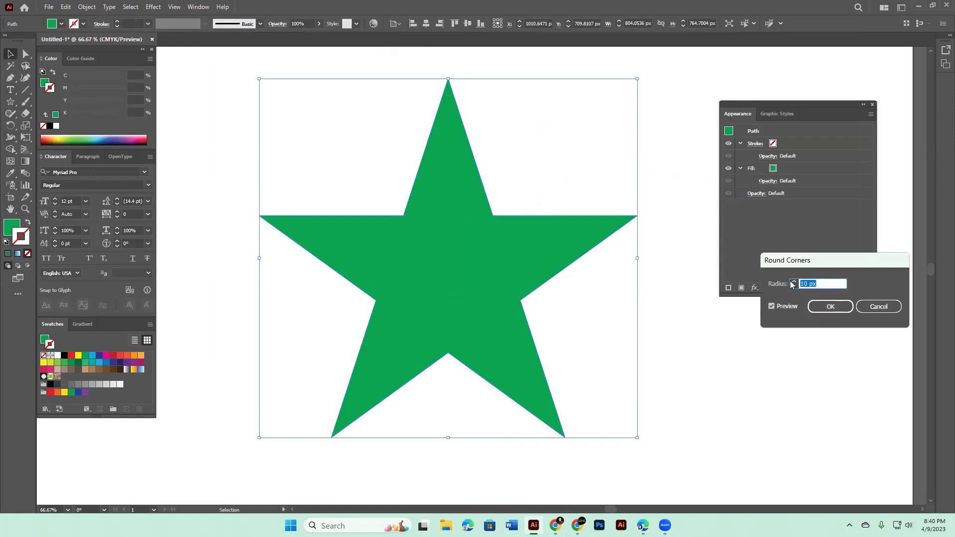
pyautogui.click(795, 282)
pyautogui.scroll(8, 797, 284)
pyautogui.scroll(8, 796, 283)
pyautogui.scroll(8, 796, 283)
pyautogui.scroll(8, 796, 284)
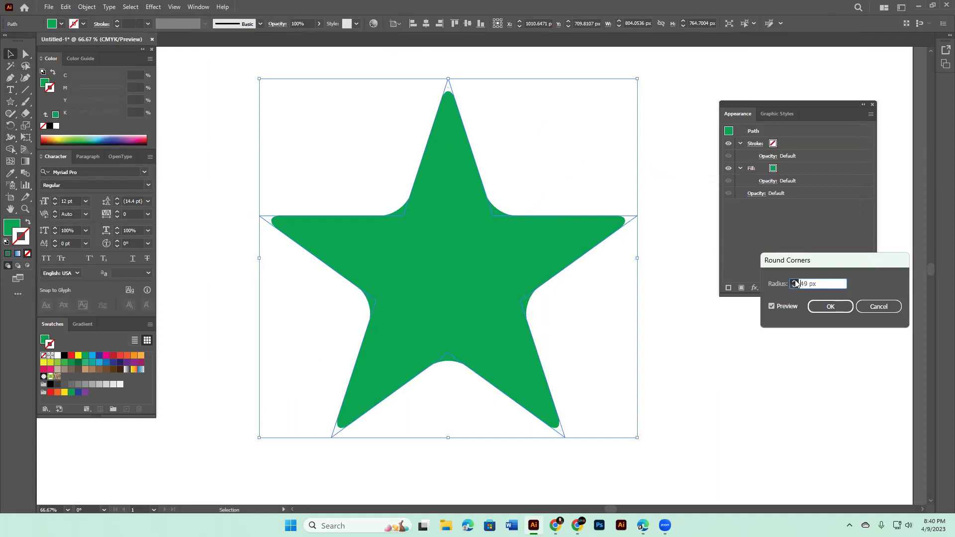
pyautogui.click(832, 306)
pyautogui.click(733, 391)
# - Add a second fill to the star and color it red
pyautogui.click(783, 182)
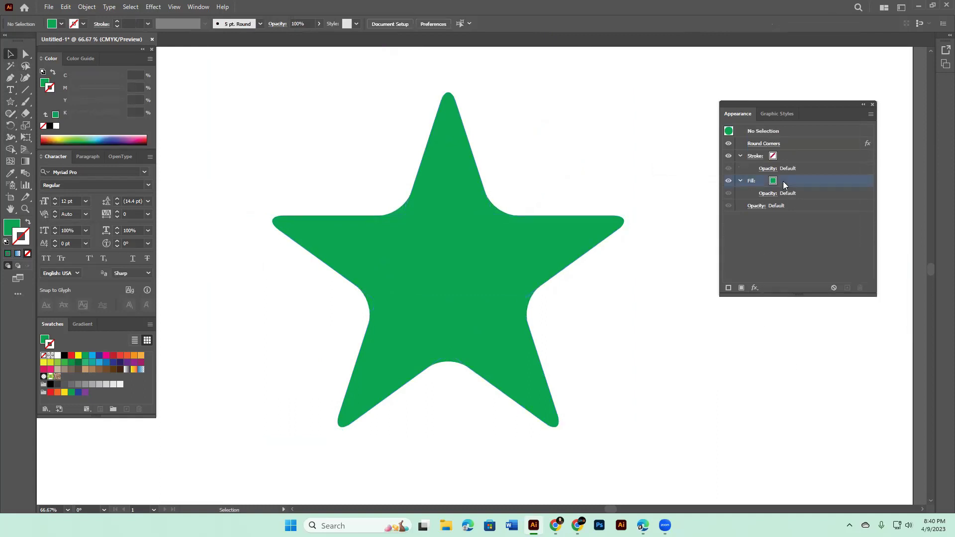
pyautogui.click(847, 288)
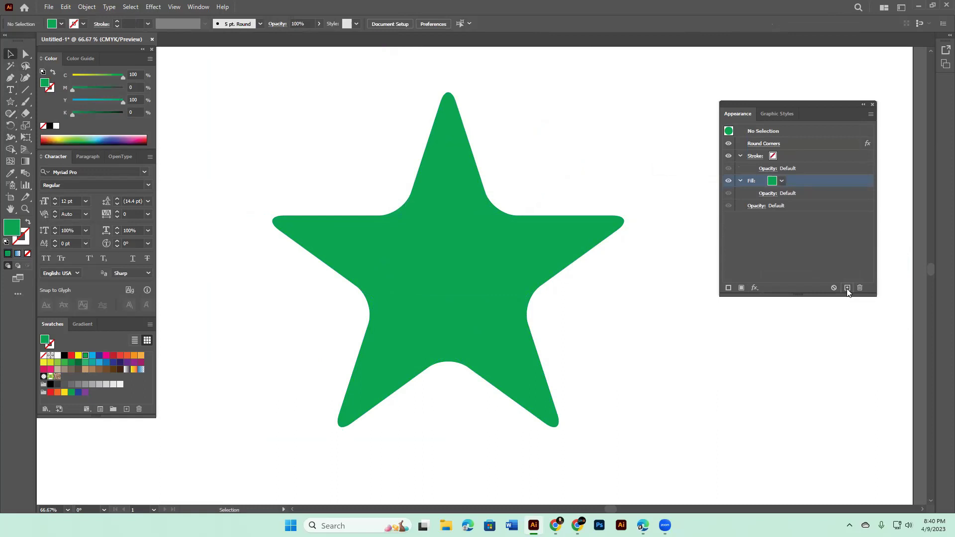
pyautogui.click(783, 181)
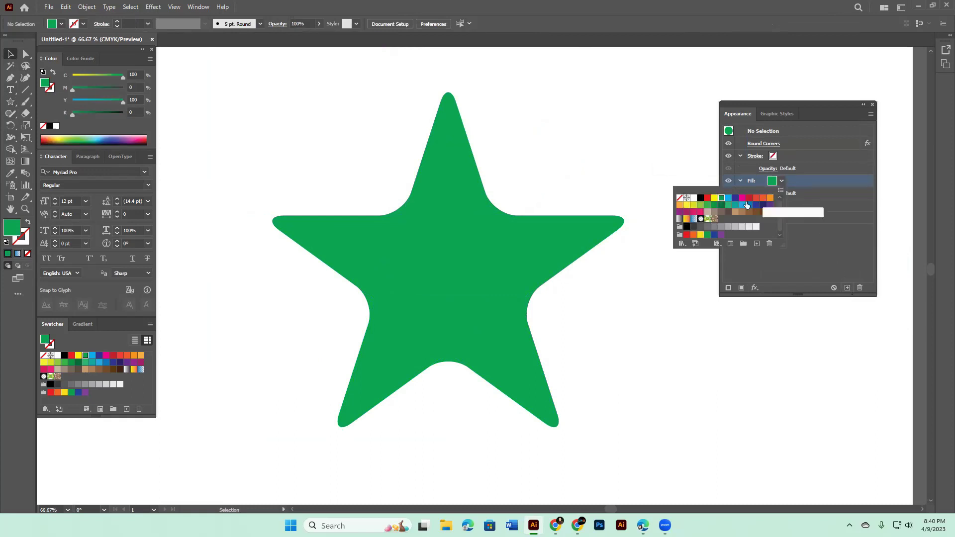
pyautogui.click(757, 199)
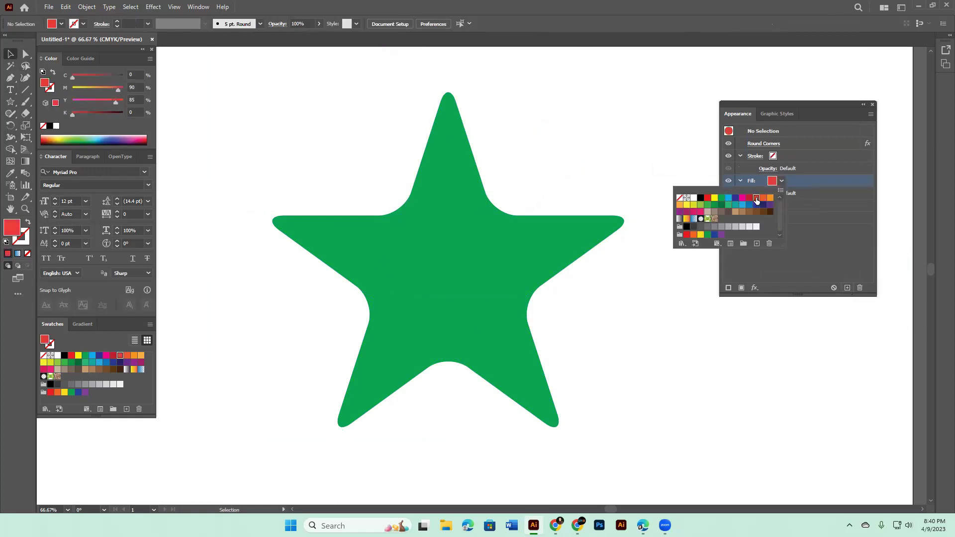
pyautogui.click(820, 181)
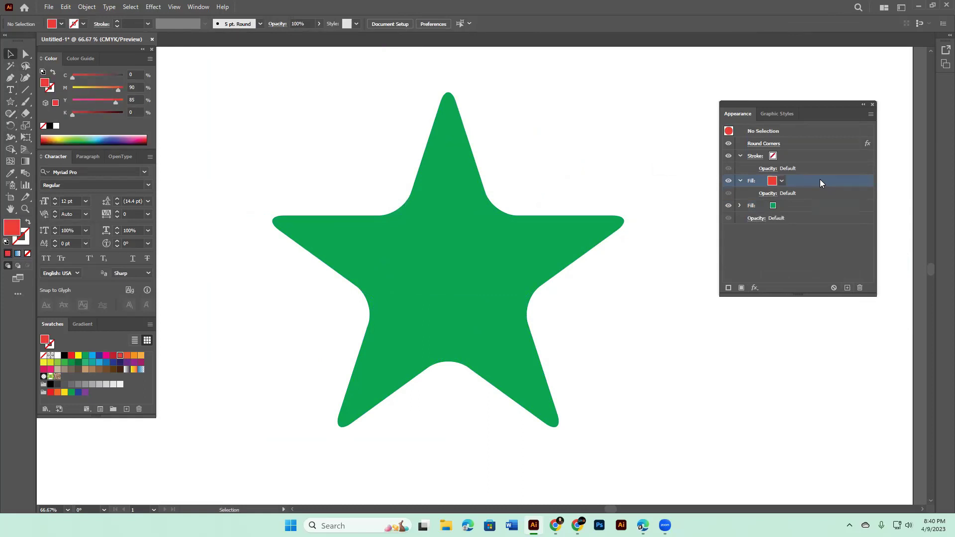
pyautogui.click(755, 288)
pyautogui.click(739, 359)
# - Reselect the star, duplicate its fill and make the top fill red
pyautogui.click(470, 255)
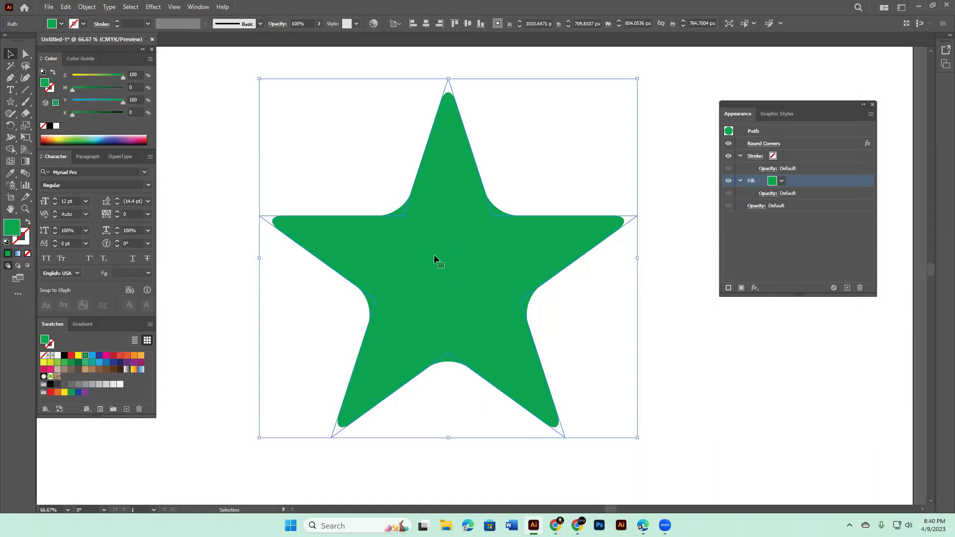
pyautogui.click(848, 288)
pyautogui.click(782, 181)
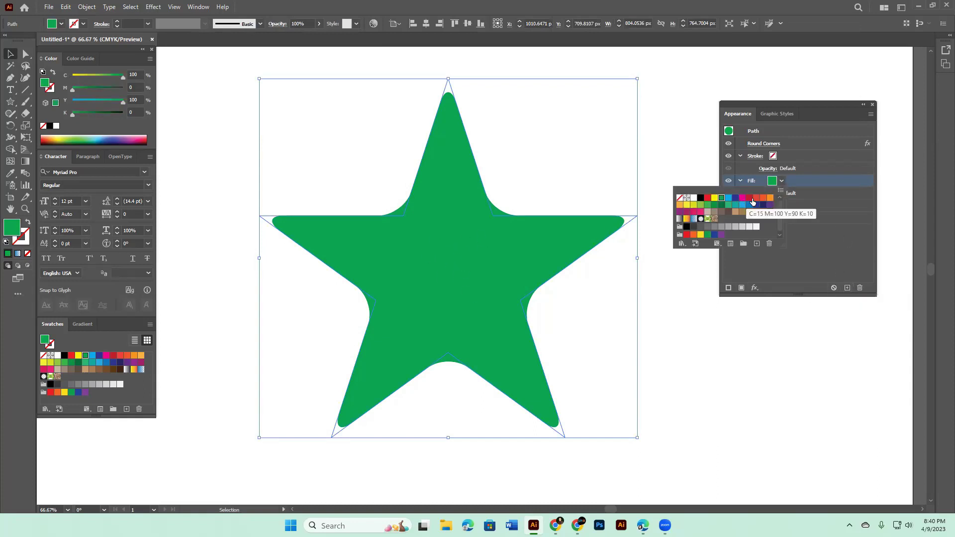
pyautogui.click(753, 201)
pyautogui.click(812, 180)
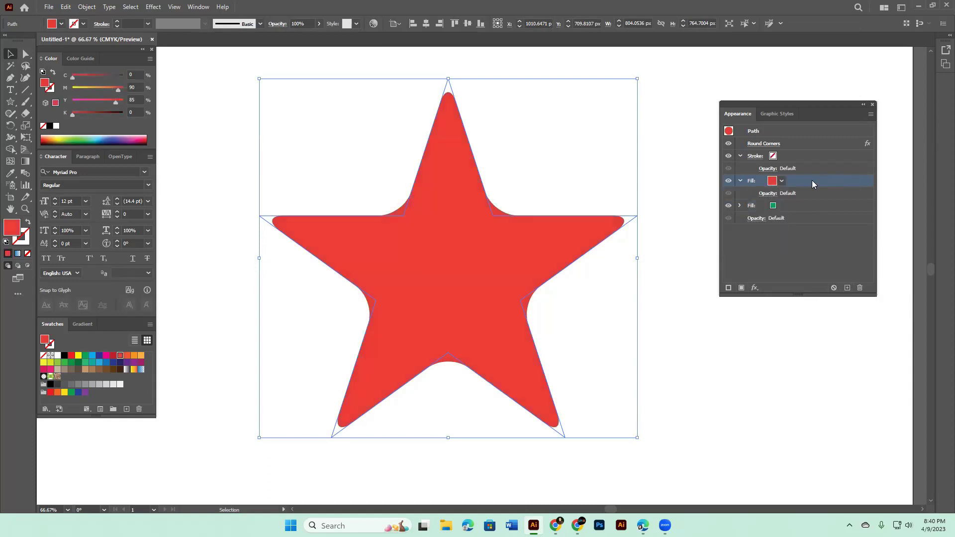
pyautogui.click(755, 288)
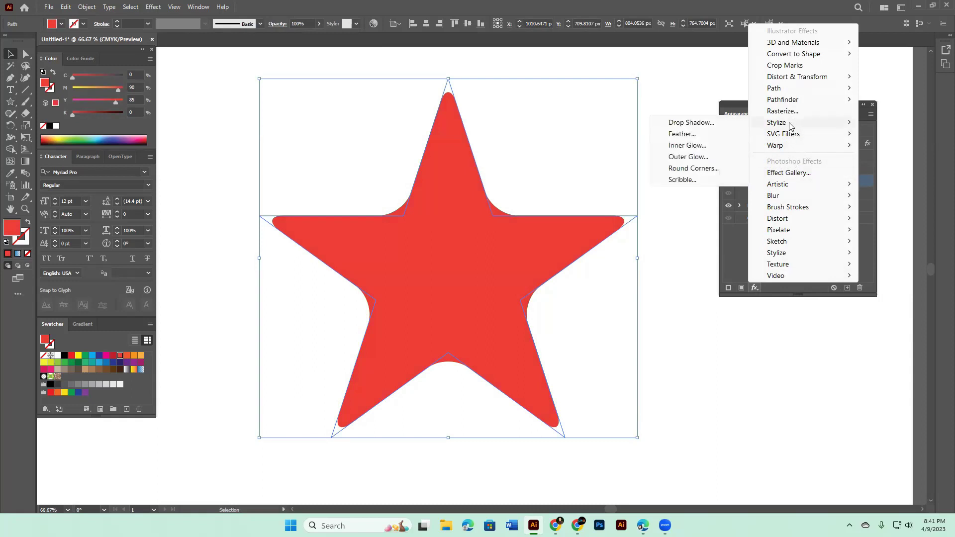
pyautogui.moveTo(798, 76)
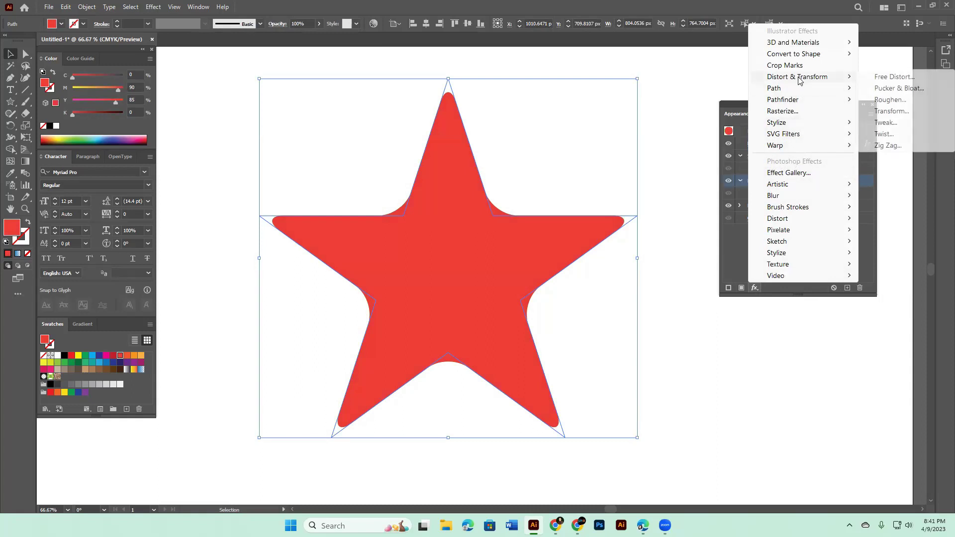
# - Apply Pucker & Bloat at 112% to the red fill to form petal shapes
pyautogui.click(925, 88)
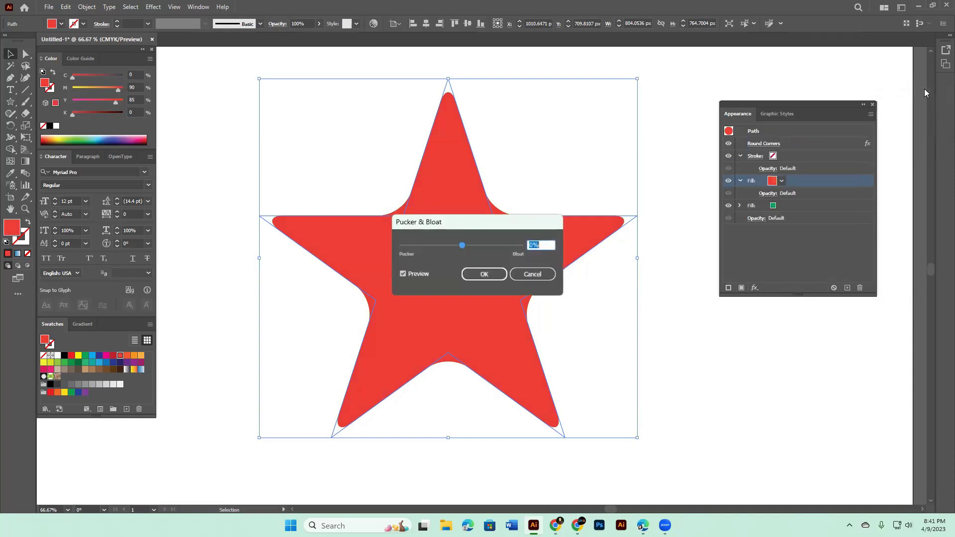
pyautogui.moveTo(489, 225)
pyautogui.mouseDown()
pyautogui.moveTo(809, 289)
pyautogui.moveTo(793, 311)
pyautogui.moveTo(816, 313)
pyautogui.mouseUp()
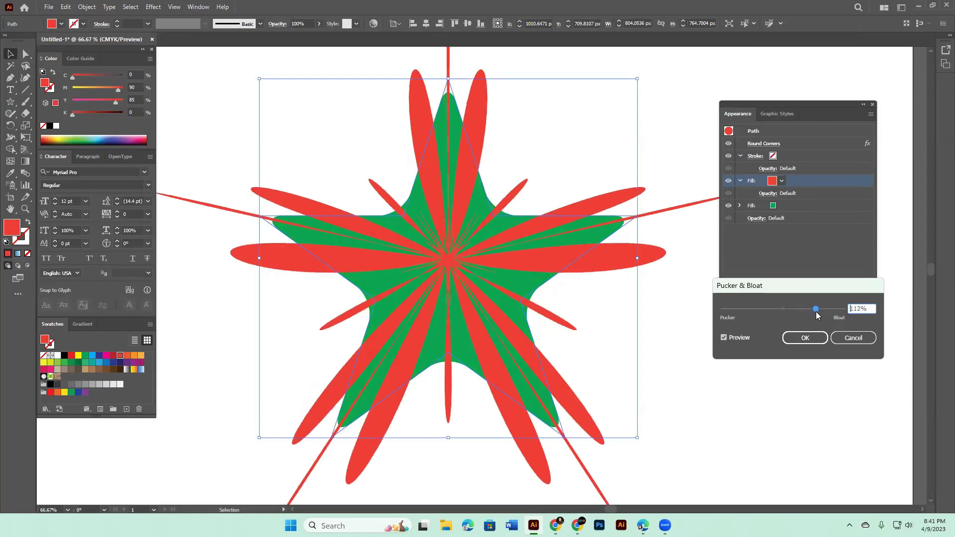
pyautogui.click(806, 338)
pyautogui.click(812, 181)
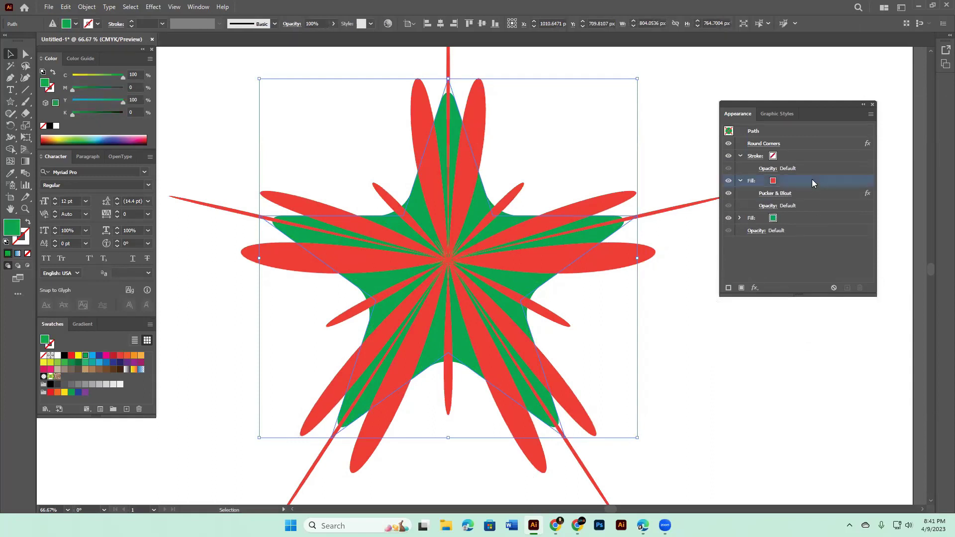
pyautogui.click(754, 288)
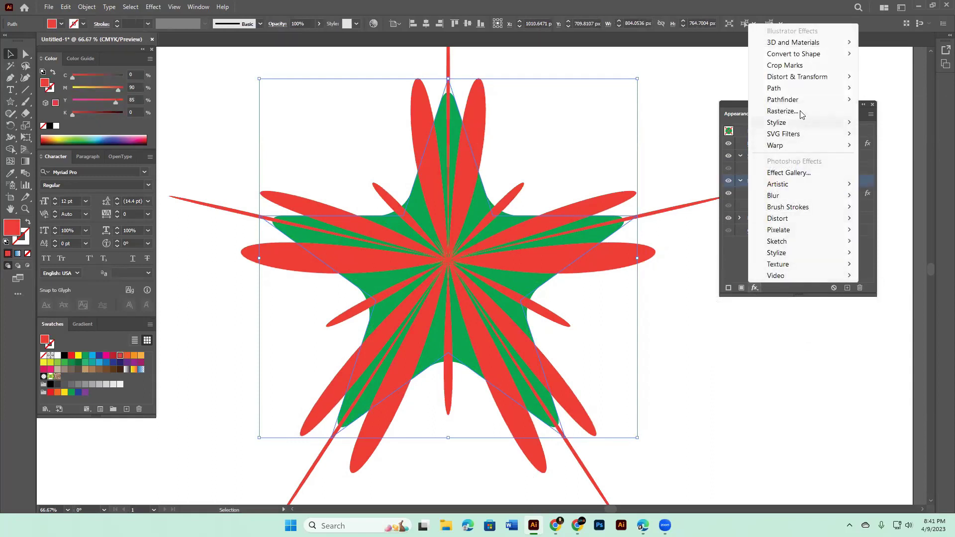
pyautogui.moveTo(777, 122)
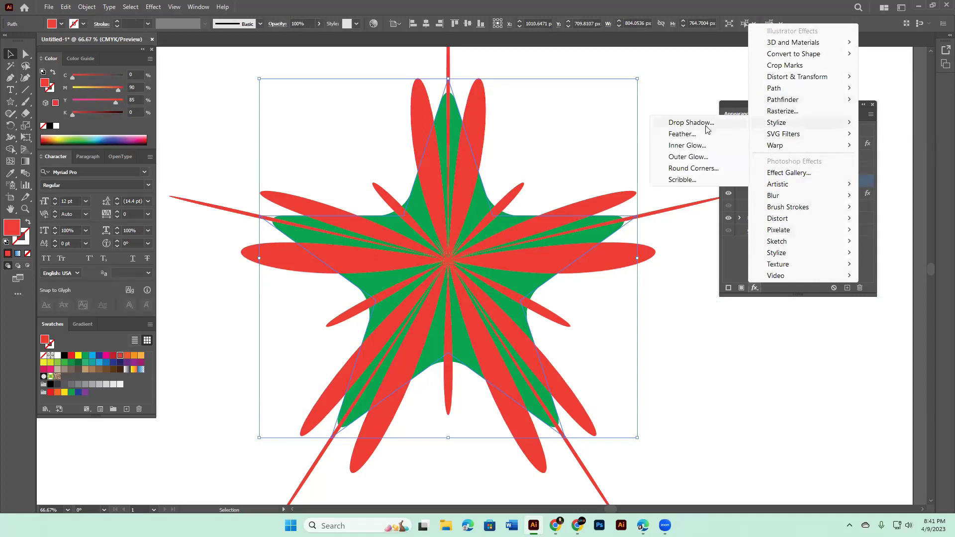
# - Give the red fill a Drop Shadow with 7 px offsets and slightly lower opacity
pyautogui.click(692, 122)
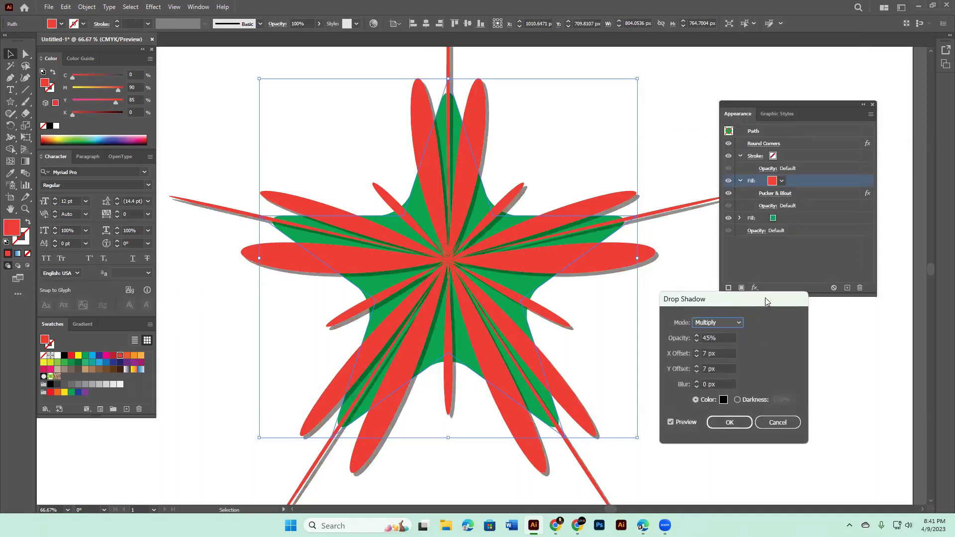
pyautogui.moveTo(765, 297); pyautogui.dragTo(847, 295)
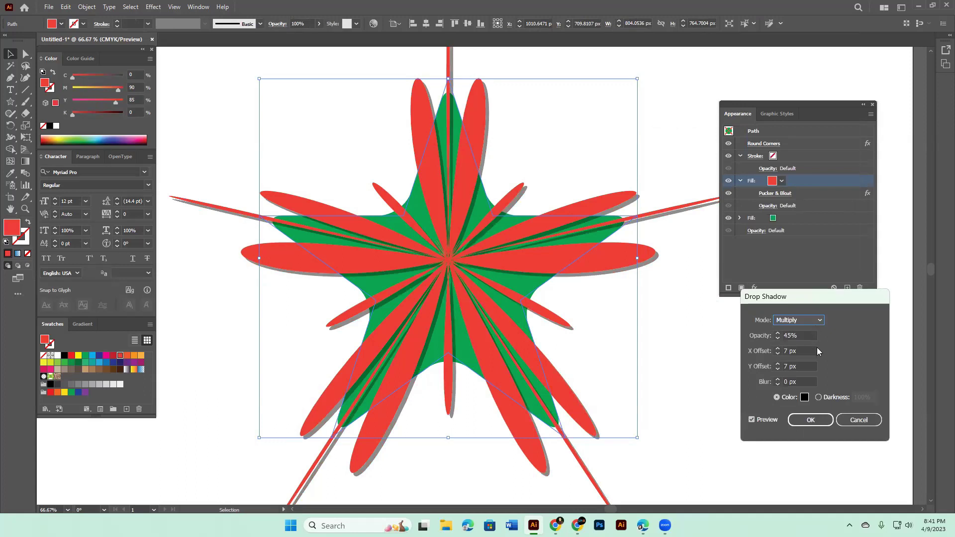
pyautogui.click(778, 339)
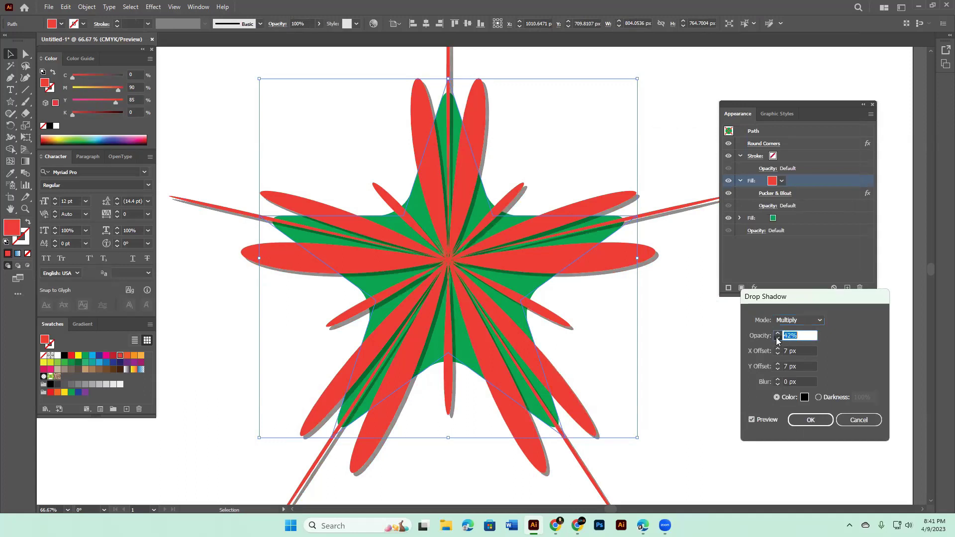
pyautogui.click(811, 423)
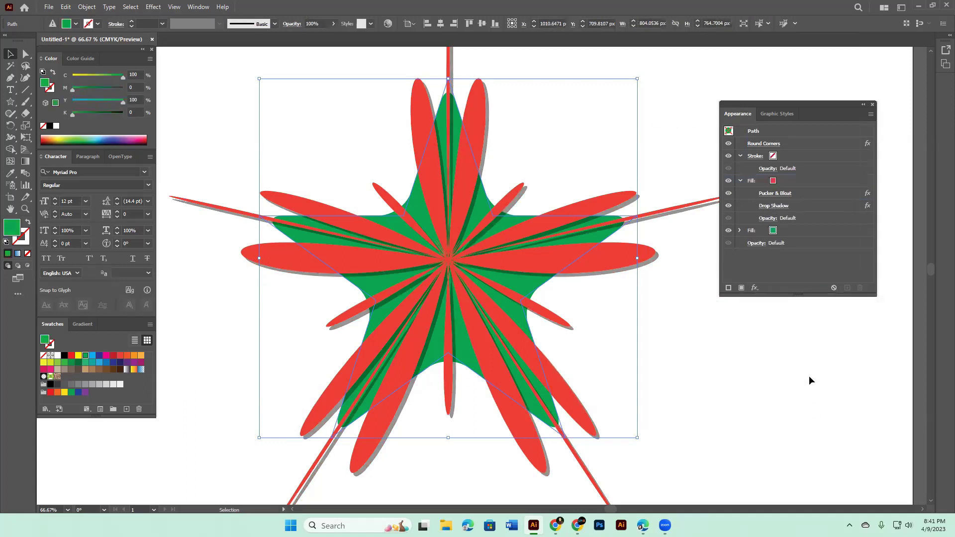
pyautogui.click(788, 180)
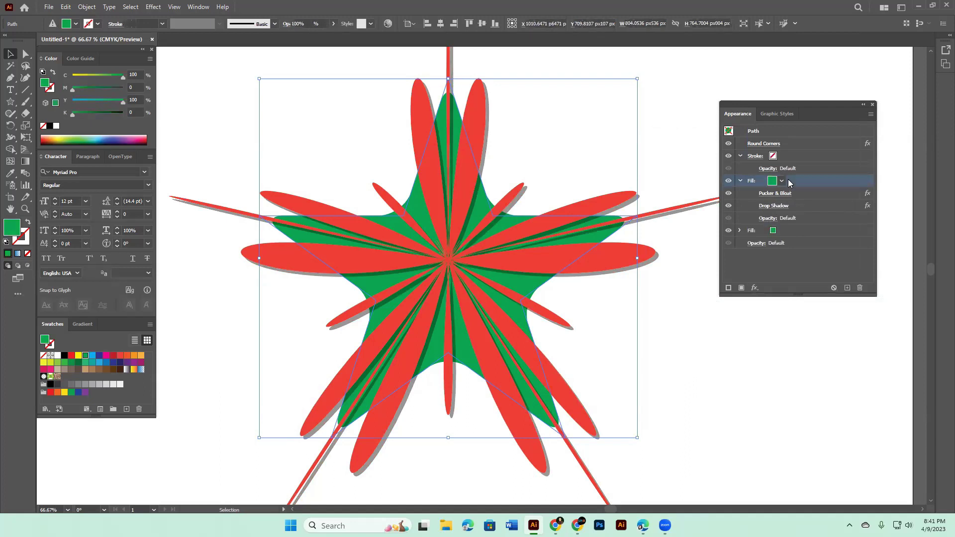
pyautogui.click(755, 288)
pyautogui.moveTo(778, 265)
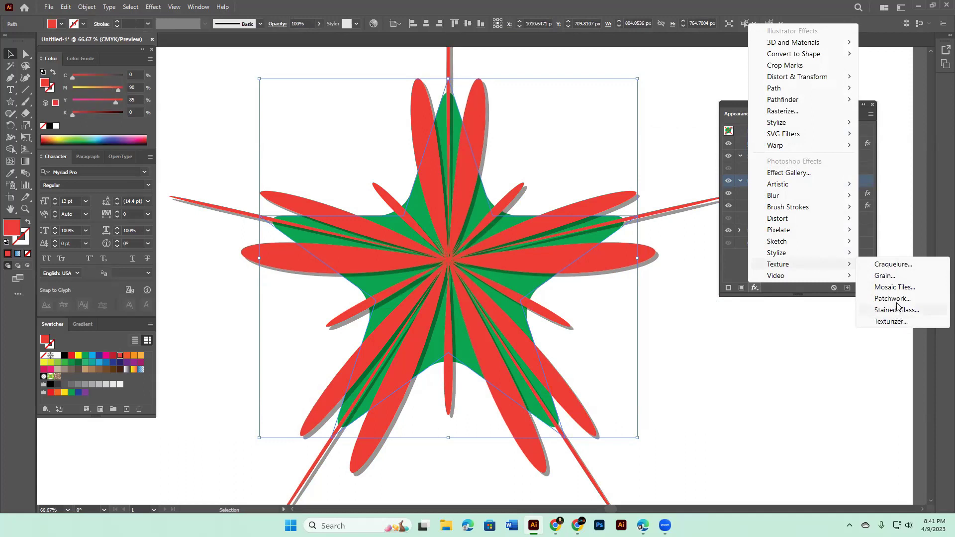
# - Open the Texture gallery on the red fill and reposition the preview
pyautogui.click(895, 287)
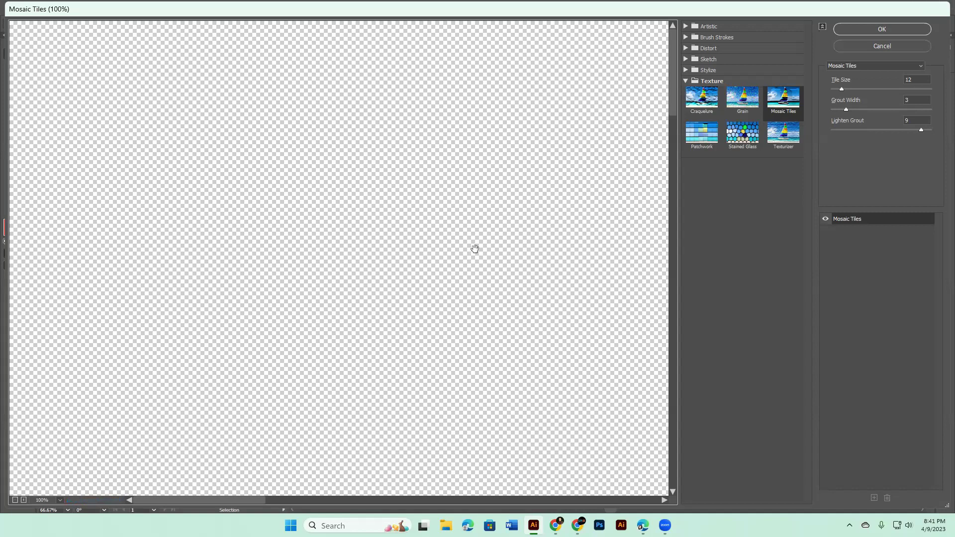
pyautogui.scroll(-2, 475, 249)
pyautogui.scroll(-2, 475, 249)
pyautogui.scroll(-2, 475, 249)
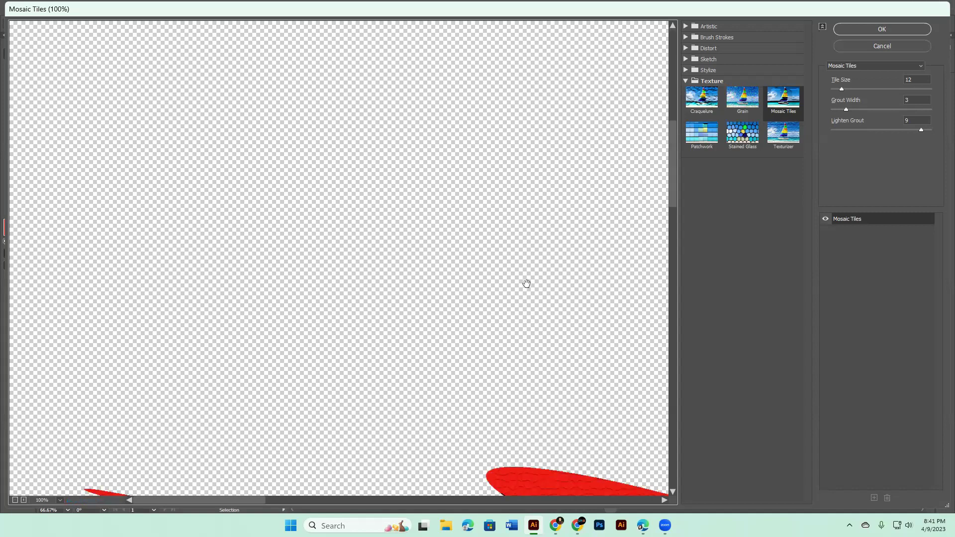
pyautogui.scroll(-2, 527, 286)
pyautogui.moveTo(605, 300)
pyautogui.mouseDown()
pyautogui.moveTo(390, 303)
pyautogui.moveTo(205, 239)
pyautogui.mouseUp()
pyautogui.moveTo(528, 284); pyautogui.dragTo(287, 284)
pyautogui.moveTo(458, 300); pyautogui.dragTo(387, 333)
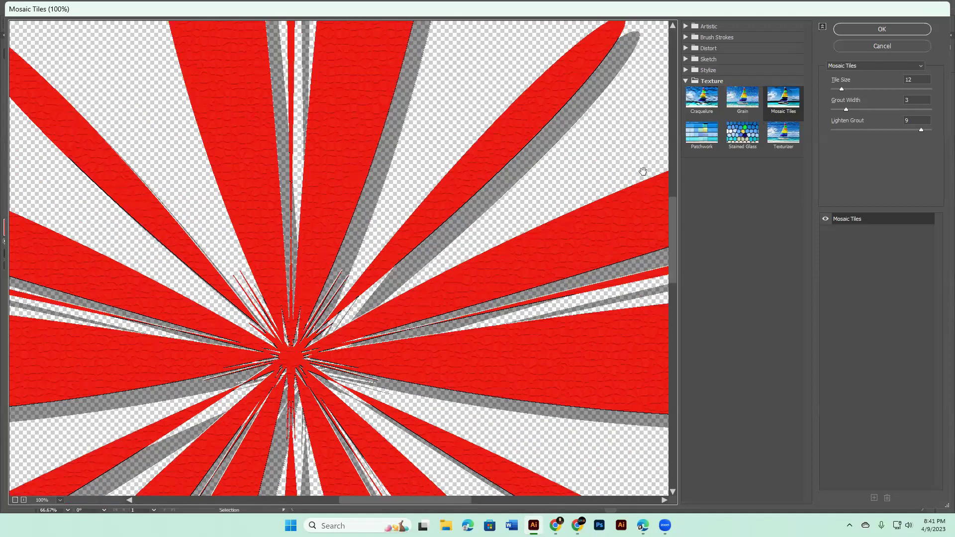
# - Preview Craquelure, Grain, Mosaic Tiles, Stained Glass and Texturizer, then apply Patchwork
pyautogui.click(707, 102)
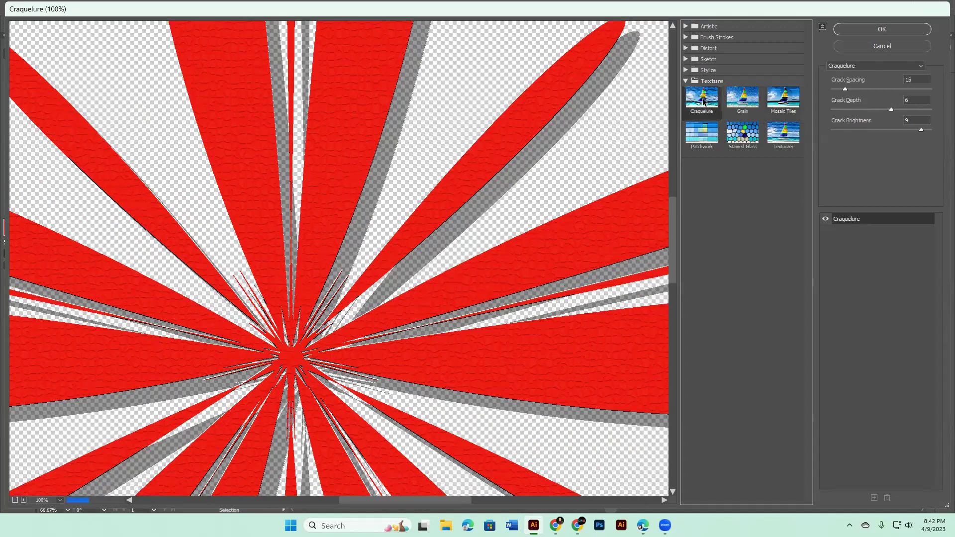
pyautogui.click(747, 102)
pyautogui.click(782, 102)
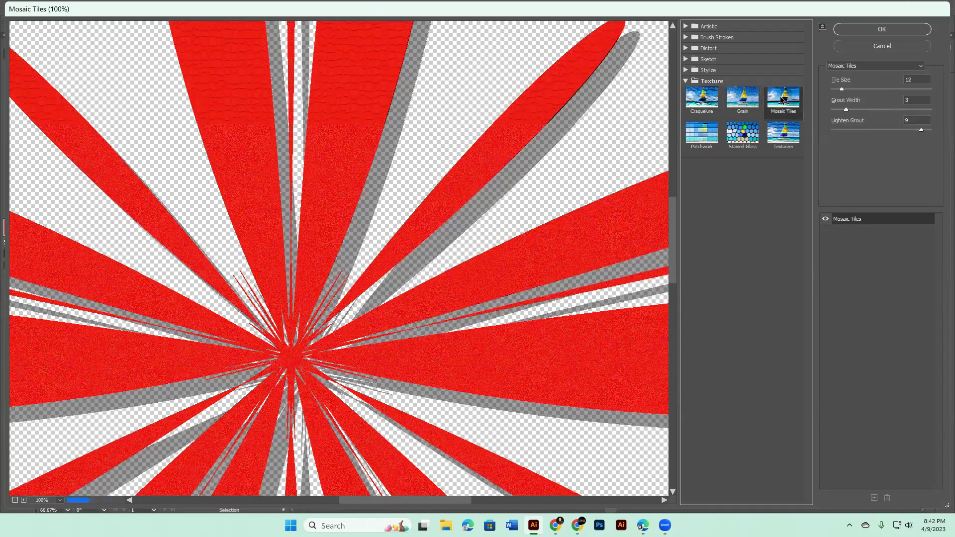
pyautogui.click(698, 137)
pyautogui.click(742, 133)
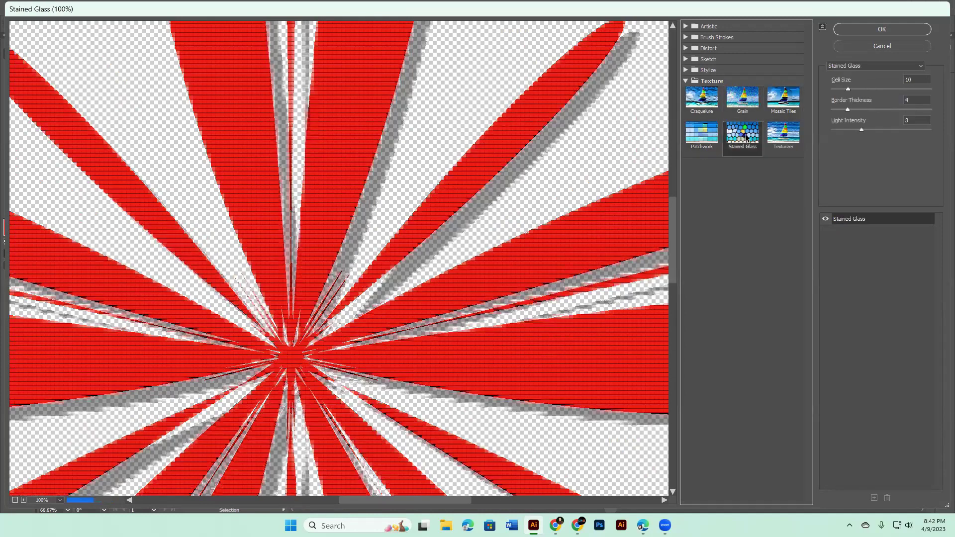
pyautogui.click(787, 143)
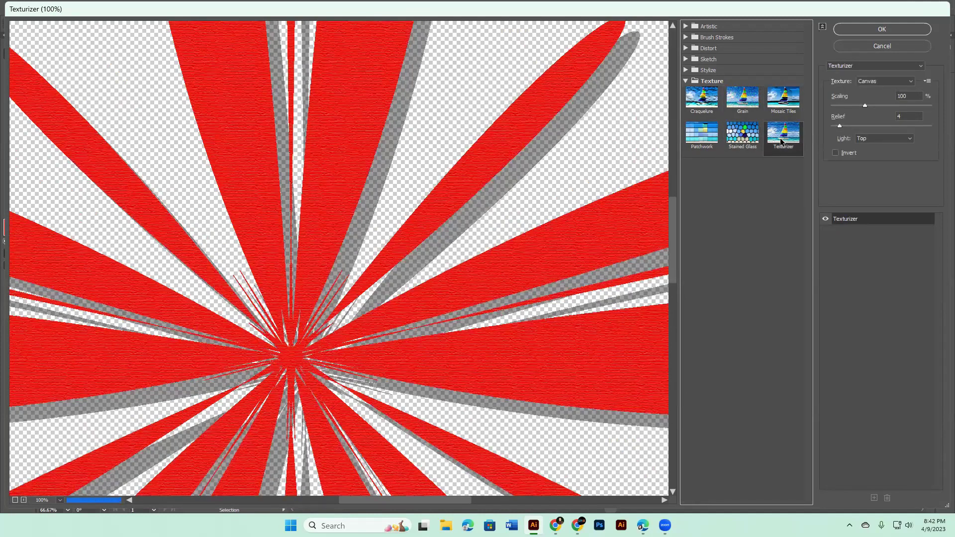
pyautogui.click(717, 146)
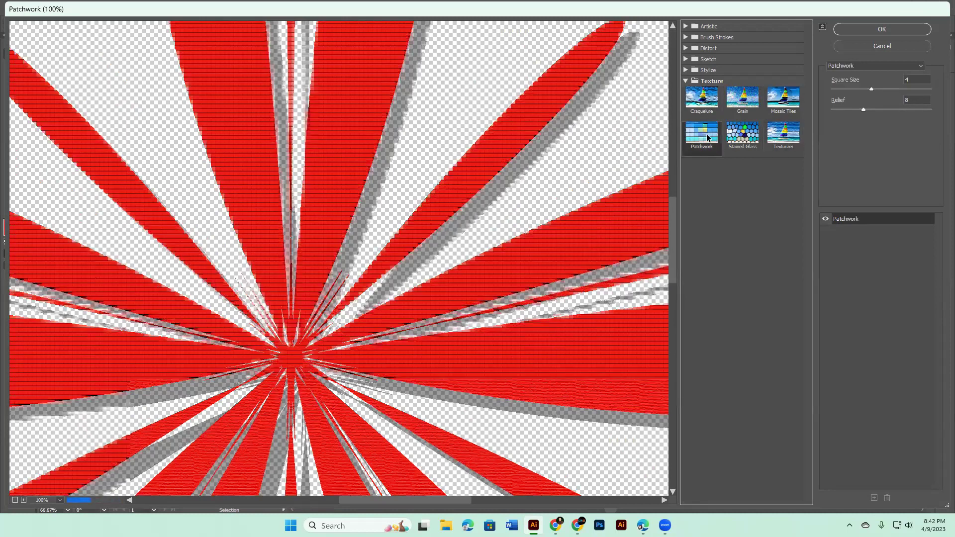
pyautogui.click(879, 29)
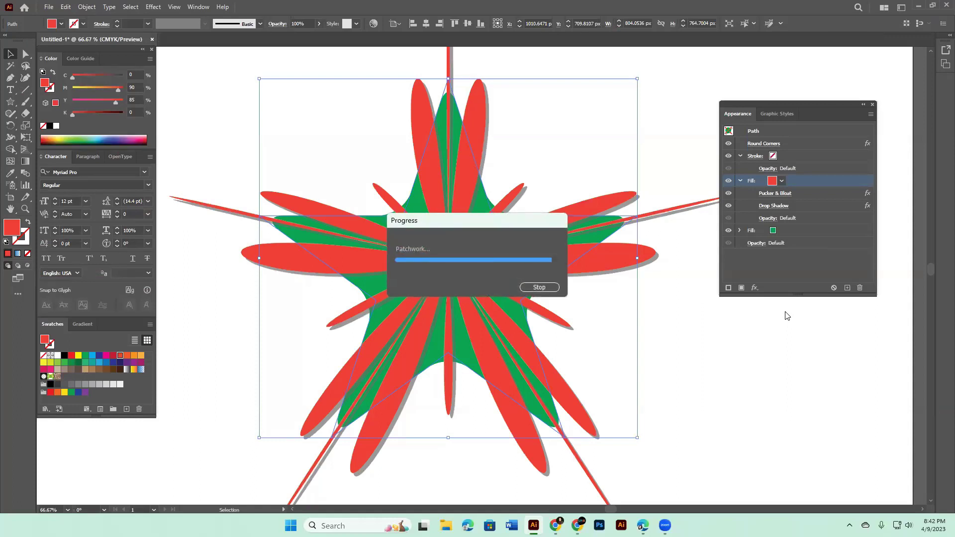
# - Reselect the star and use Expand Appearance to turn it into a plain group
pyautogui.click(741, 355)
pyautogui.click(443, 262)
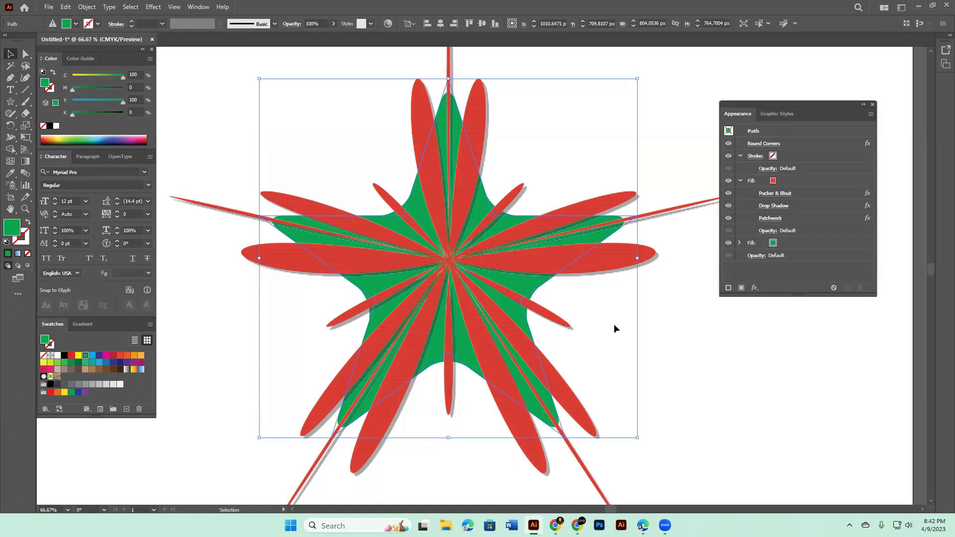
pyautogui.click(88, 7)
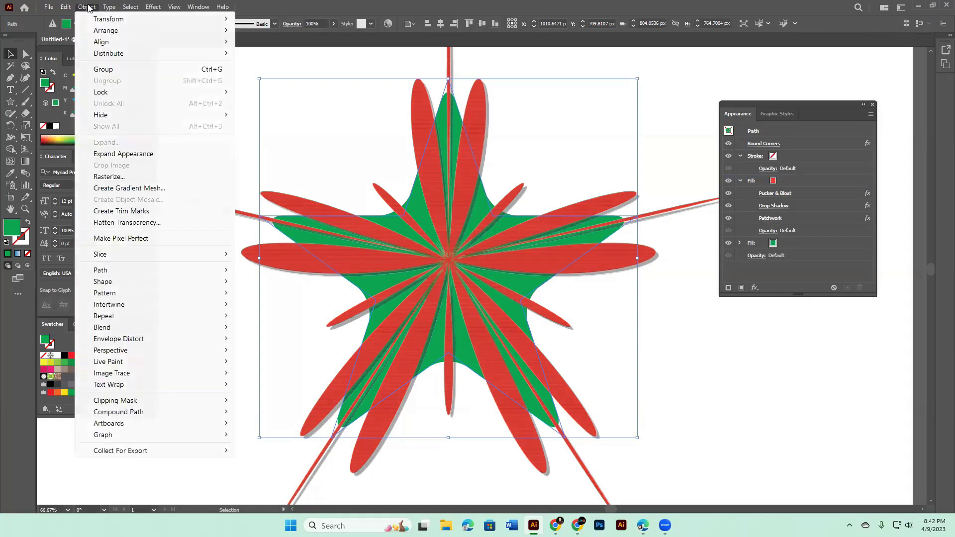
pyautogui.click(139, 155)
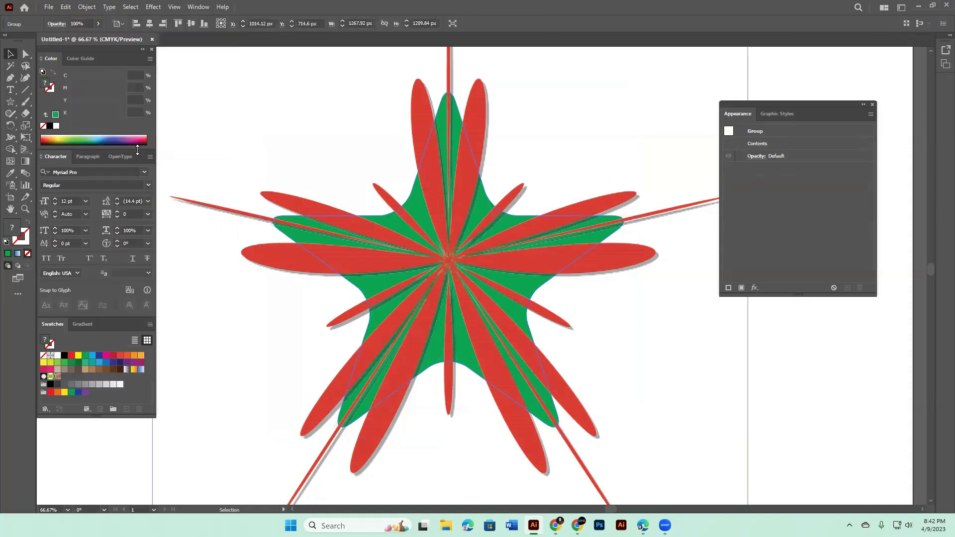
pyautogui.click(89, 7)
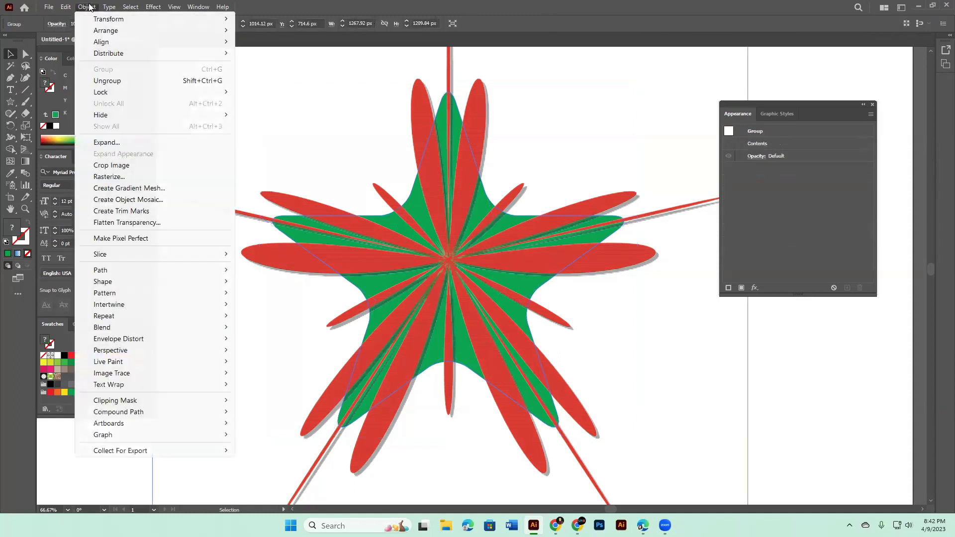
pyautogui.click(125, 143)
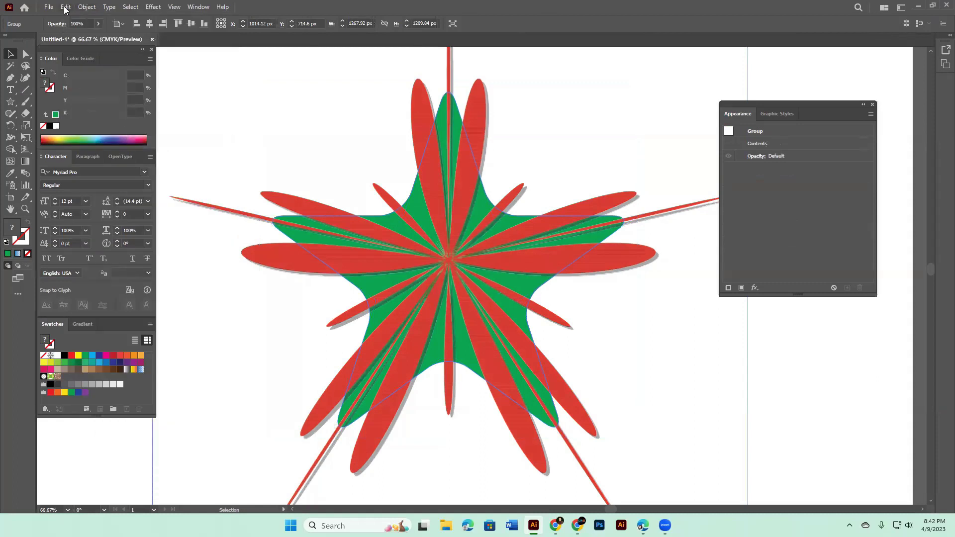
# - Nudge the star group left, zoom out, and delete it
pyautogui.click(89, 7)
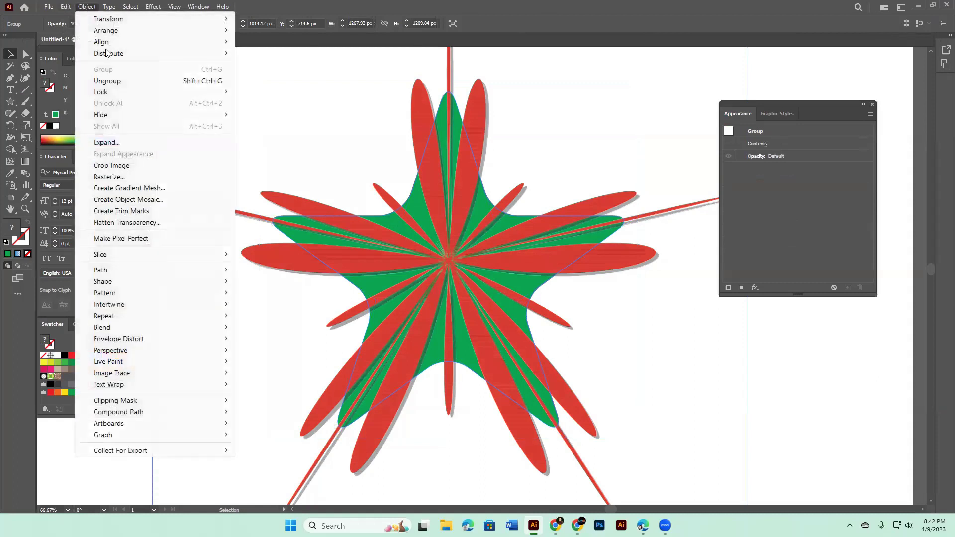
pyautogui.click(115, 143)
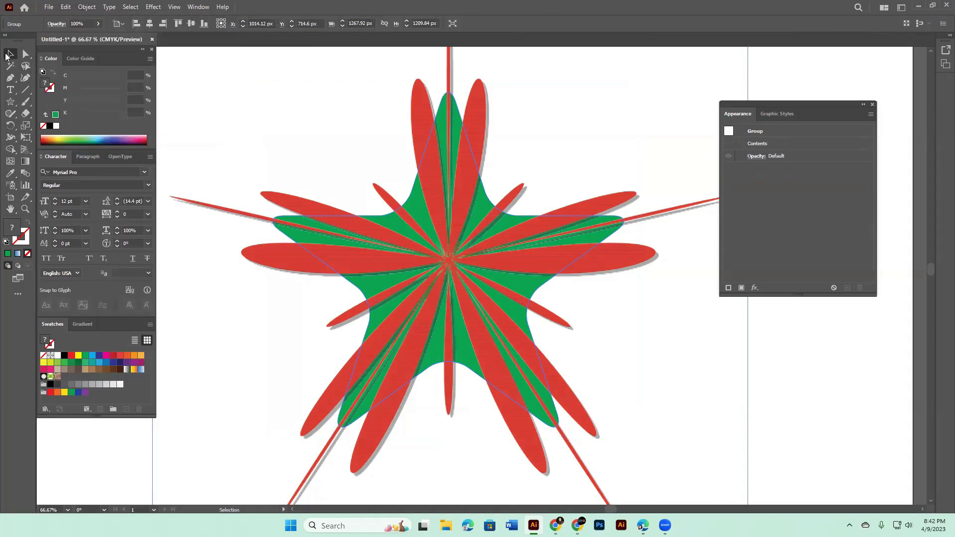
pyautogui.moveTo(449, 264); pyautogui.dragTo(430, 264)
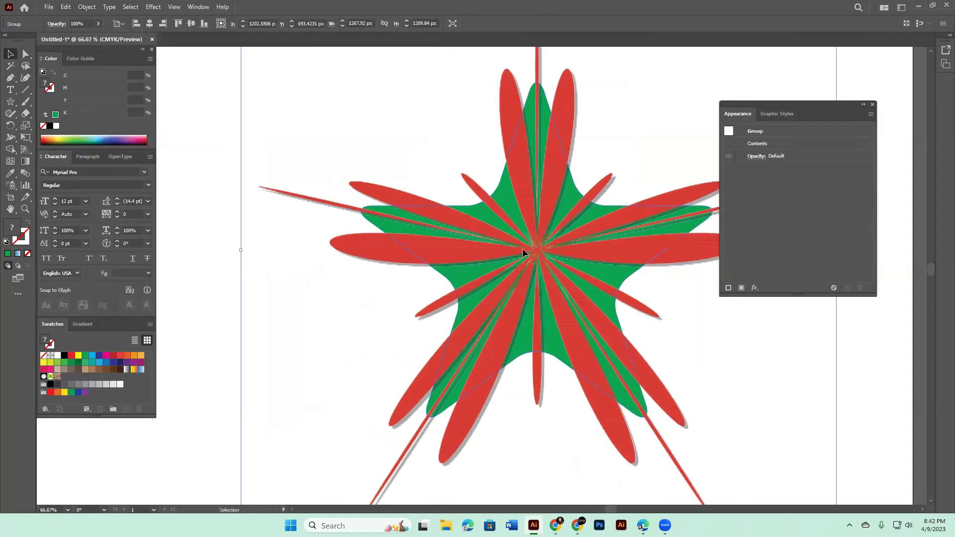
pyautogui.hotkey('ctrl', '-')
pyautogui.hotkey('ctrl', '-')
pyautogui.hotkey('ctrl', '-')
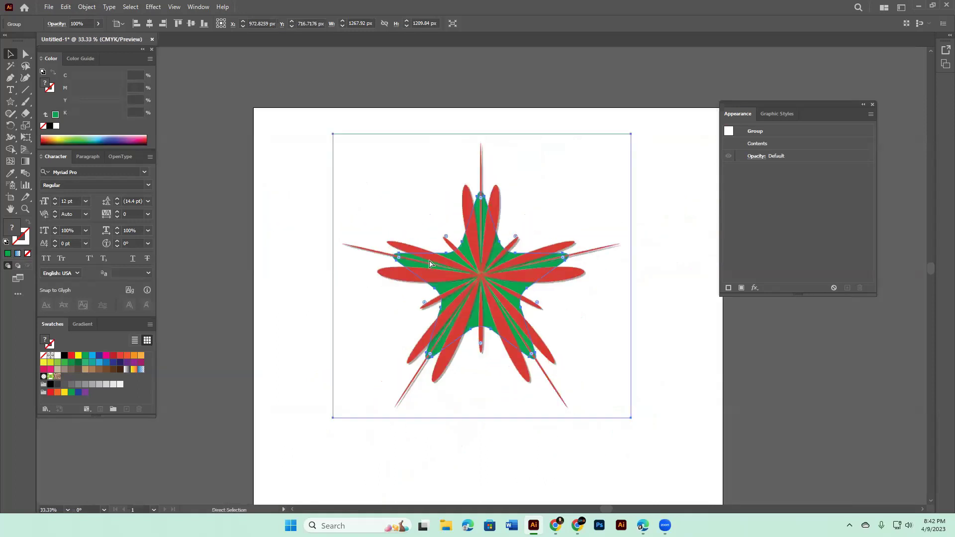
pyautogui.hotkey('ctrl', '-')
pyautogui.press('Delete')
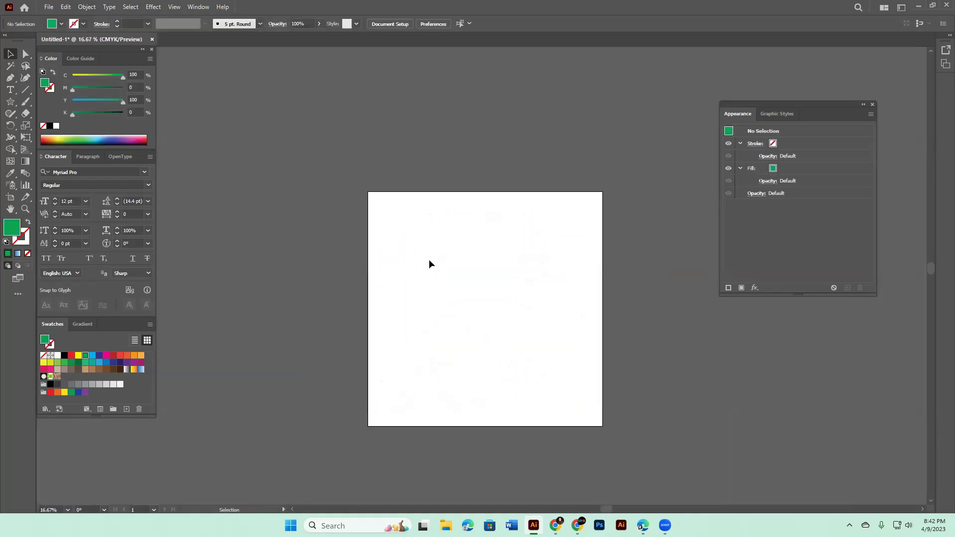
# - Draw a vertical line with the Line Segment tool and stroke it black at 100 pt
pyautogui.hotkey('ctrl', '0')
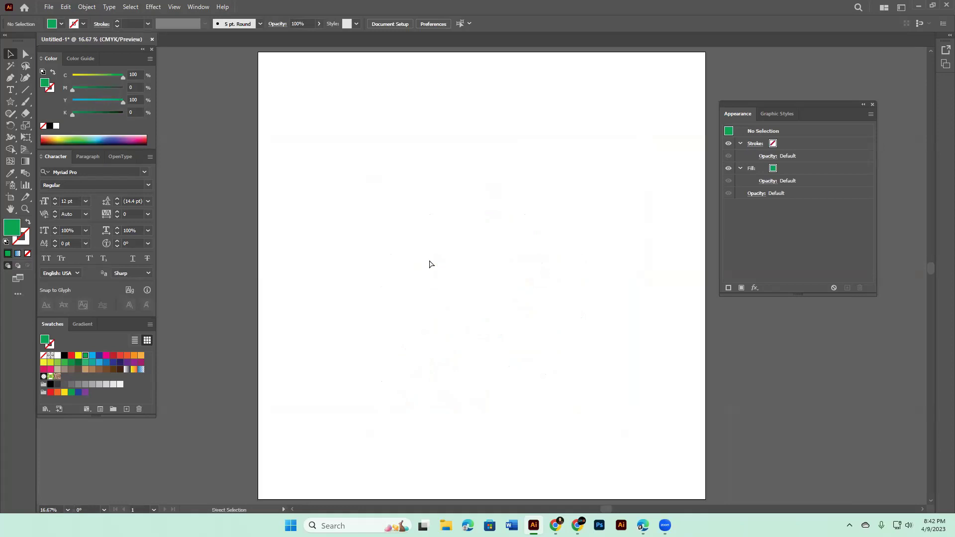
pyautogui.click(26, 90)
pyautogui.moveTo(393, 109); pyautogui.dragTo(408, 362)
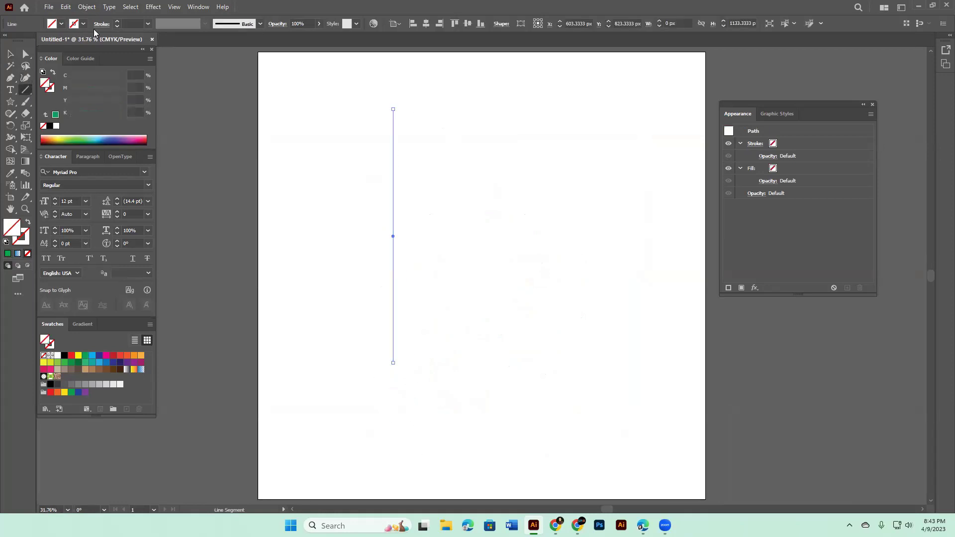
pyautogui.click(149, 24)
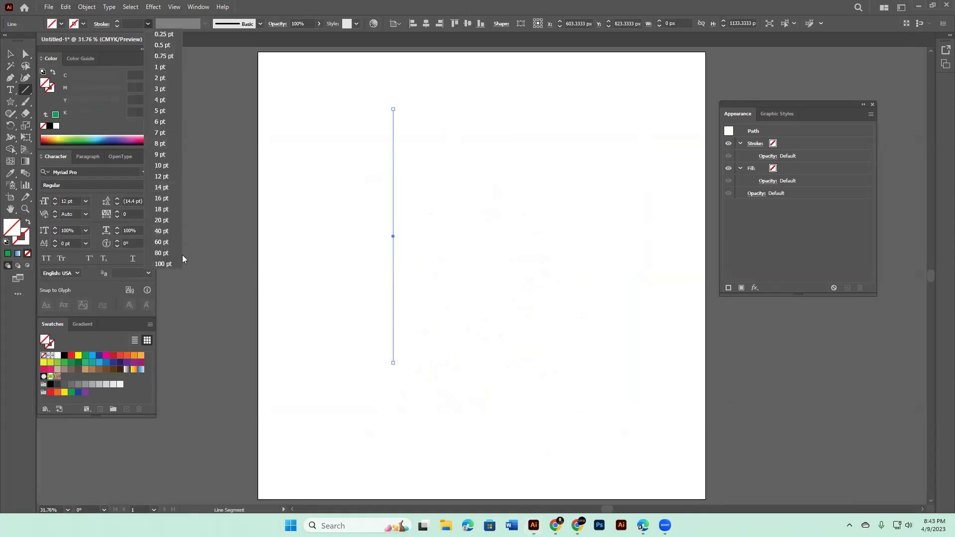
pyautogui.click(163, 264)
pyautogui.click(82, 25)
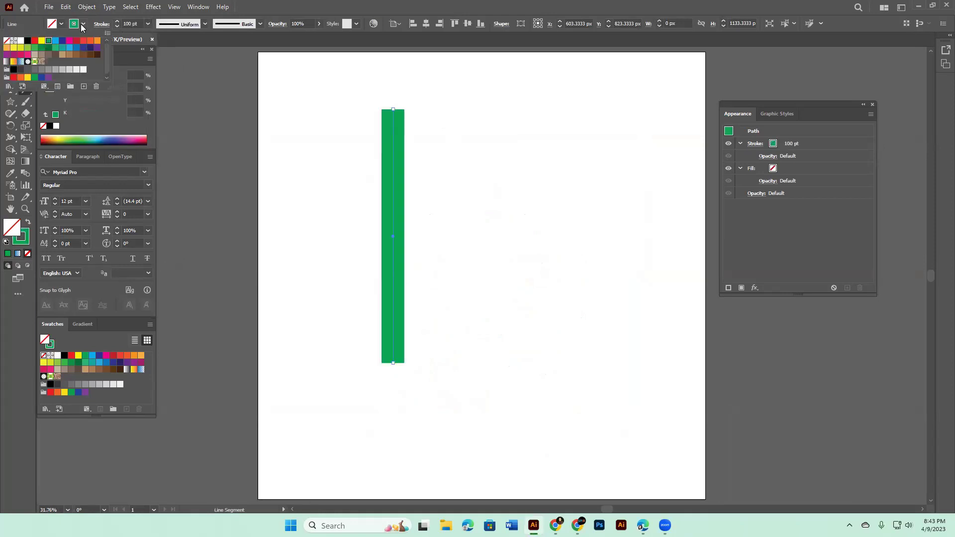
pyautogui.click(27, 41)
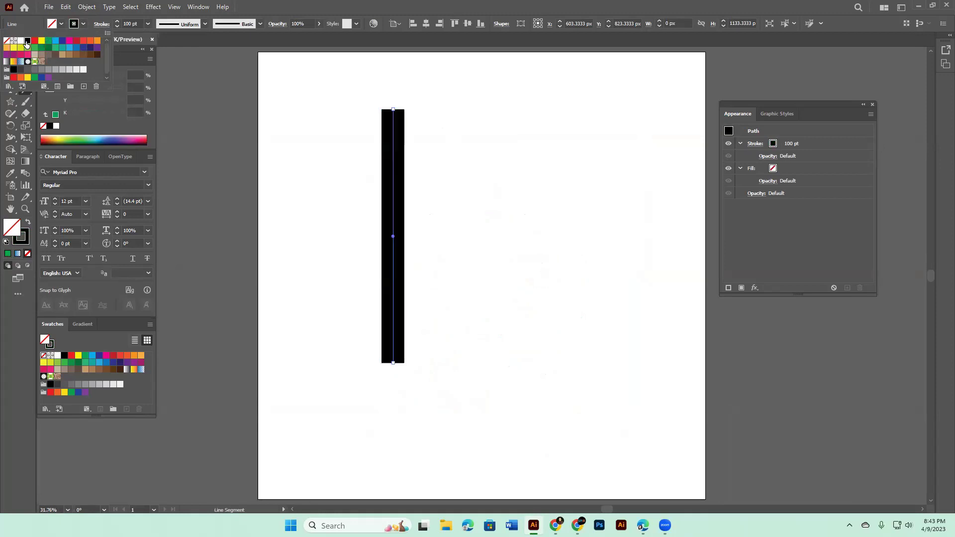
pyautogui.press('Escape')
pyautogui.press('v')
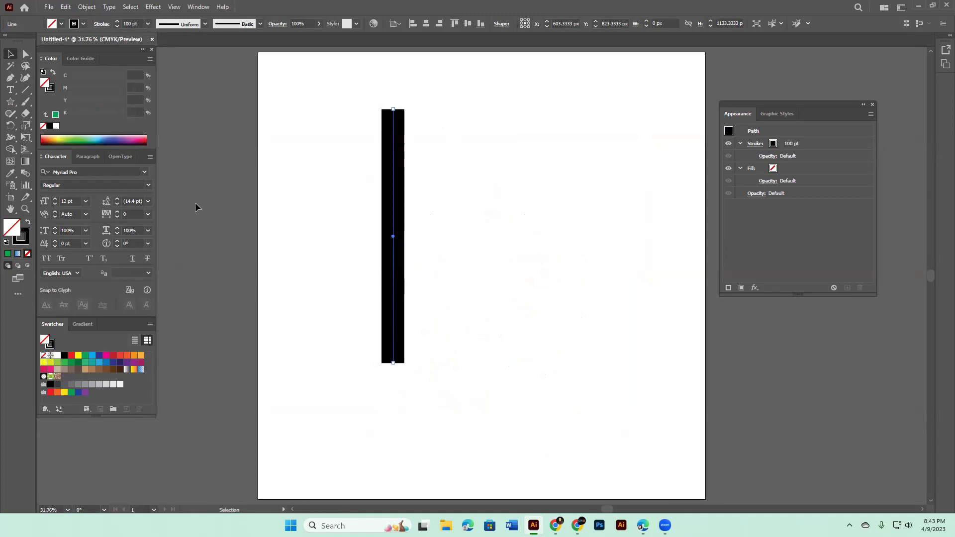
# - Select the line and change its stroke to white at 90 pt
pyautogui.moveTo(330, 107); pyautogui.dragTo(502, 302)
pyautogui.press('a')
pyautogui.moveTo(307, 183); pyautogui.dragTo(514, 385)
pyautogui.press('v')
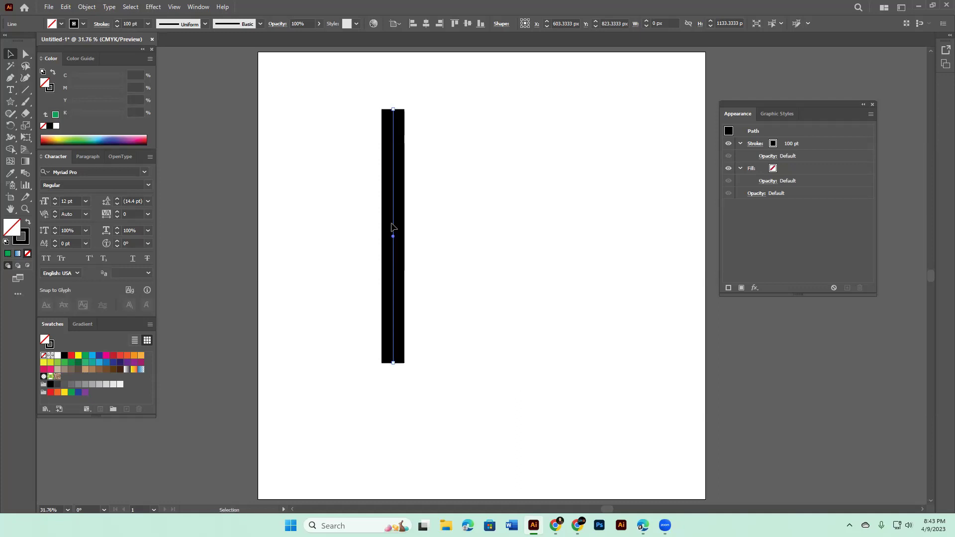
pyautogui.click(83, 23)
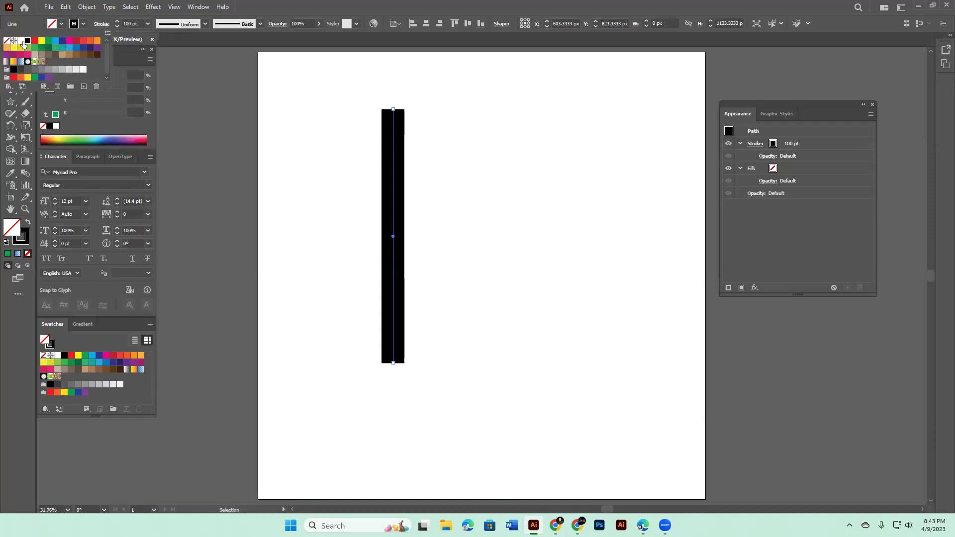
pyautogui.click(21, 40)
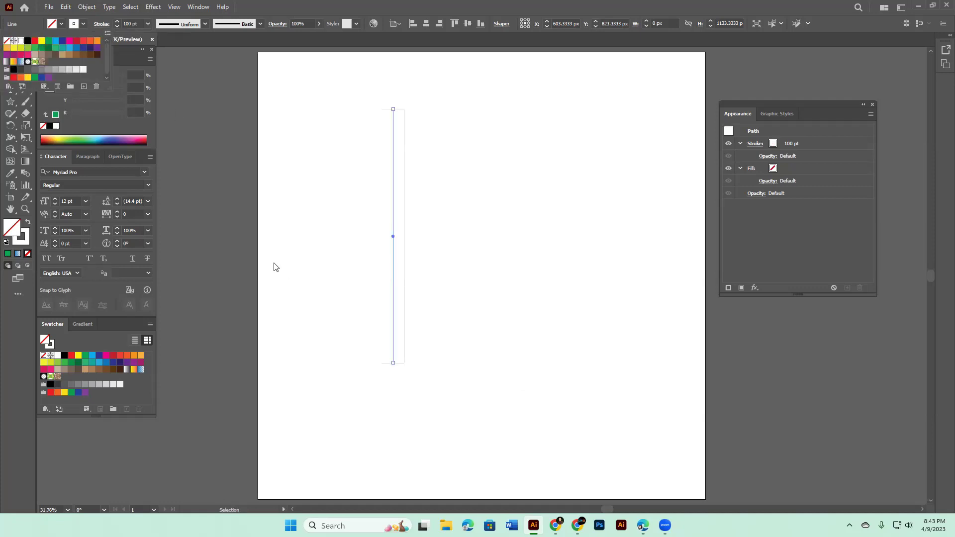
pyautogui.click(131, 23)
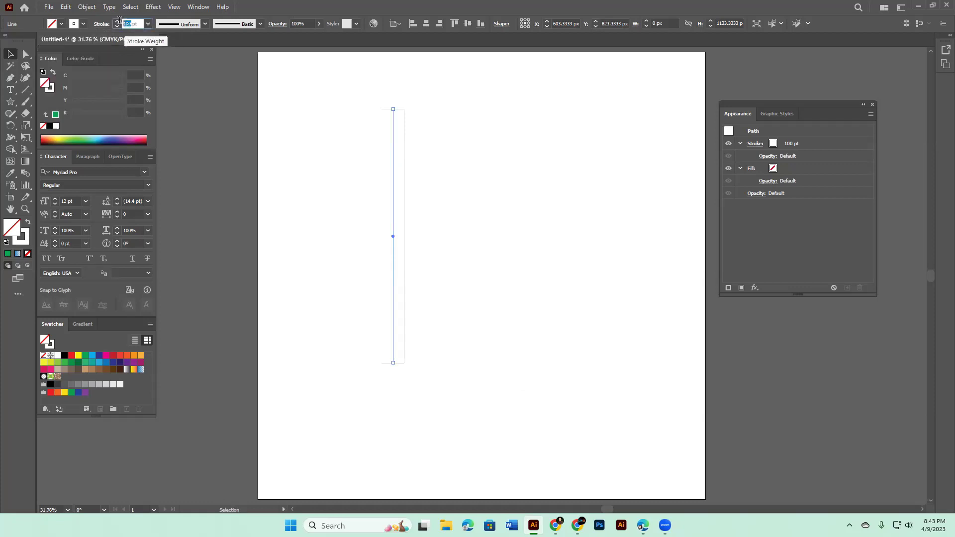
pyautogui.write('90')
pyautogui.press('Return')
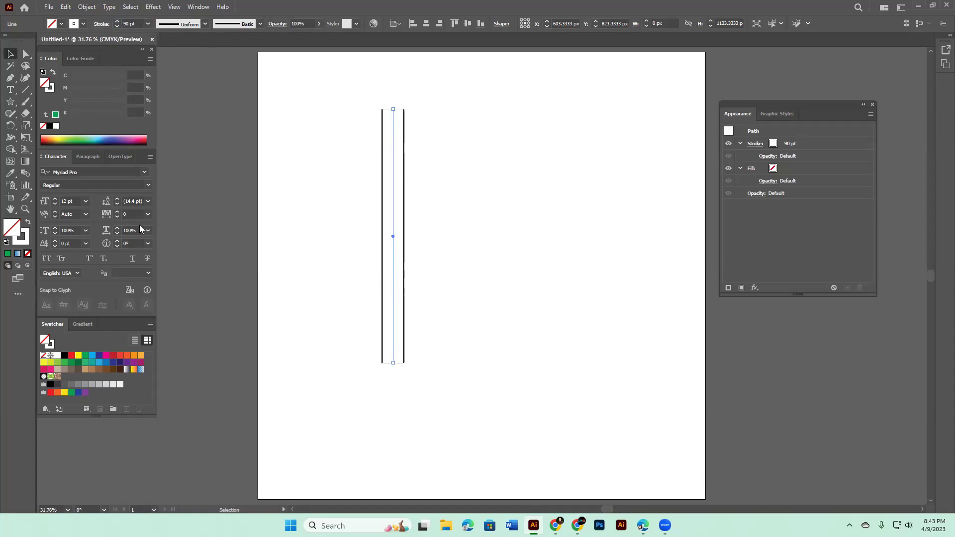
# - Make the line's stroke a dashed line with 6 pt dashes and 6 pt gaps
pyautogui.click(202, 7)
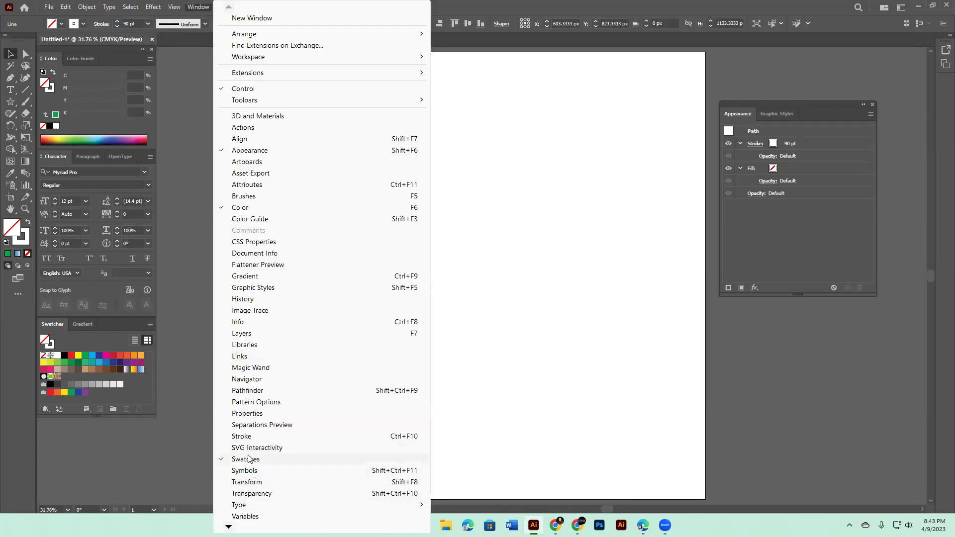
pyautogui.click(244, 437)
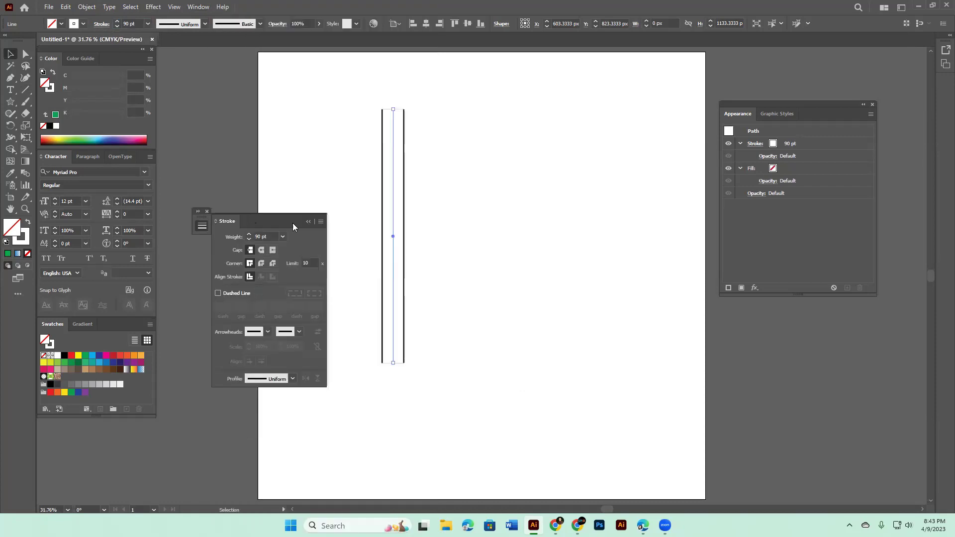
pyautogui.moveTo(270, 220); pyautogui.dragTo(625, 98)
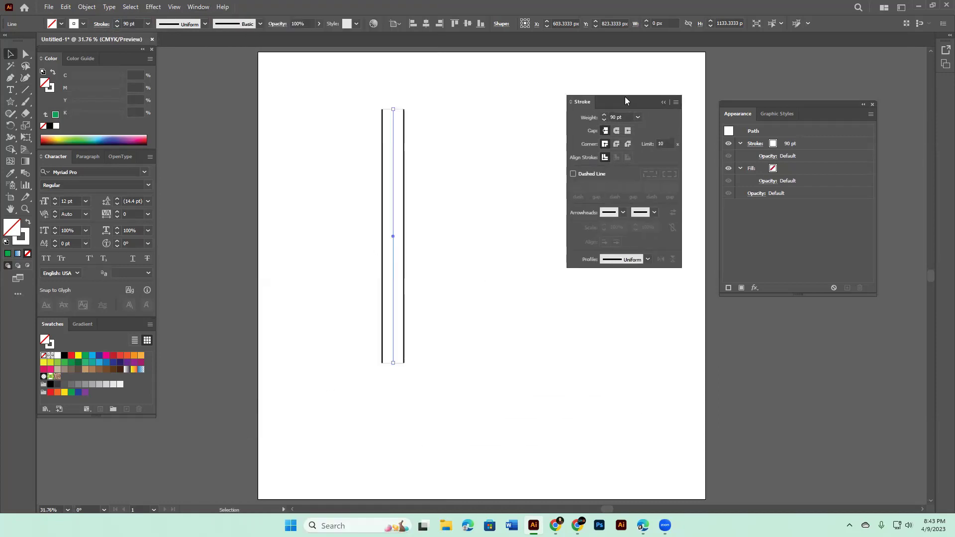
pyautogui.click(574, 174)
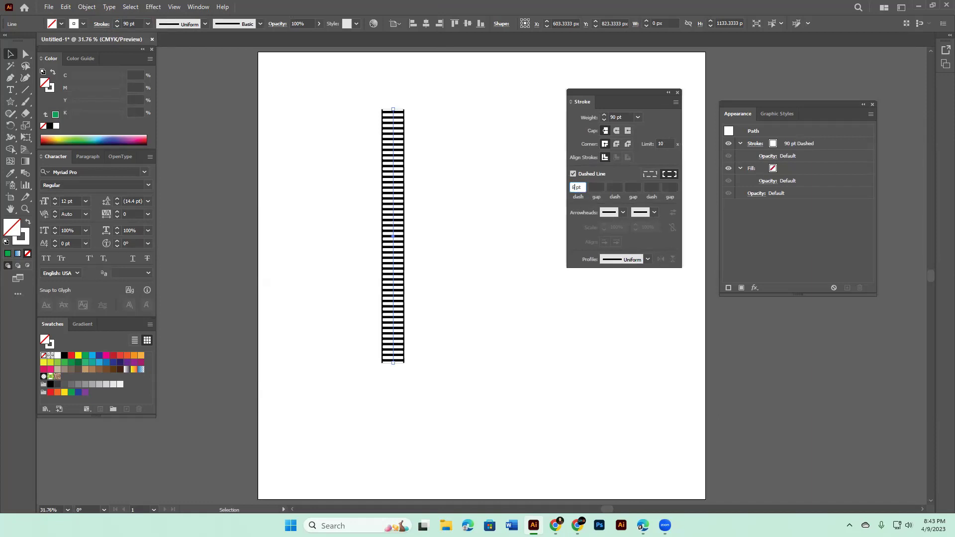
pyautogui.click(597, 187)
pyautogui.write('6')
pyautogui.press('Return')
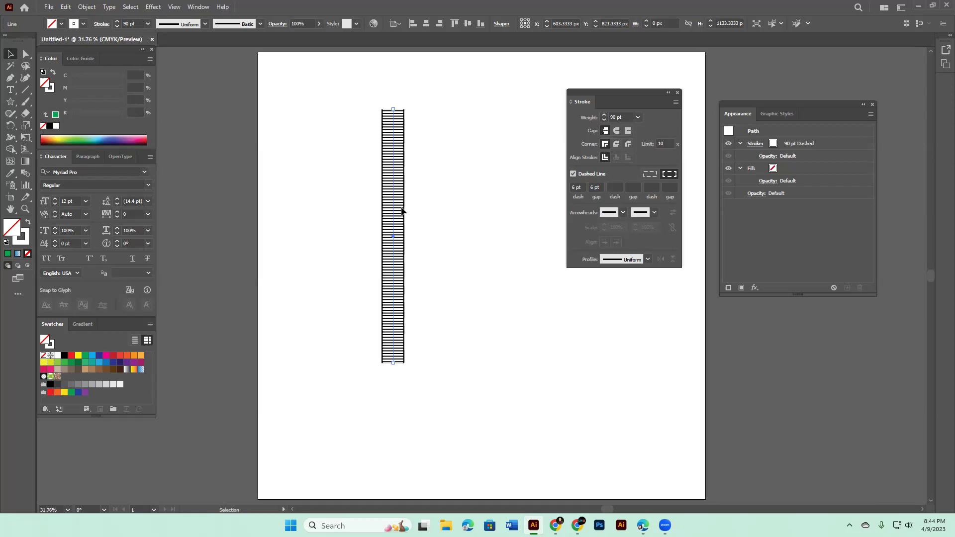
# - Paste a copy of the dashed line in front and set its stroke weight to 8
pyautogui.press('a')
pyautogui.press('v')
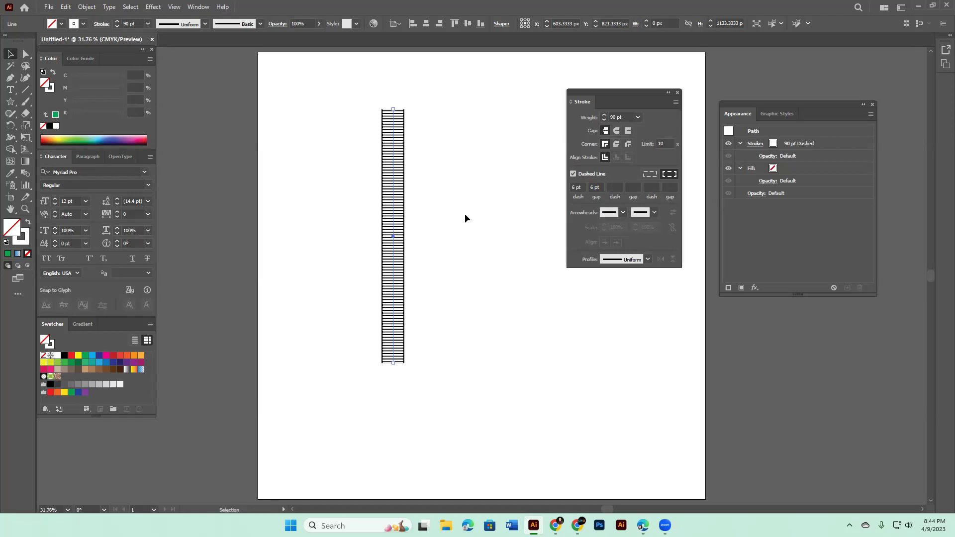
pyautogui.doubleClick(129, 23)
pyautogui.write('8')
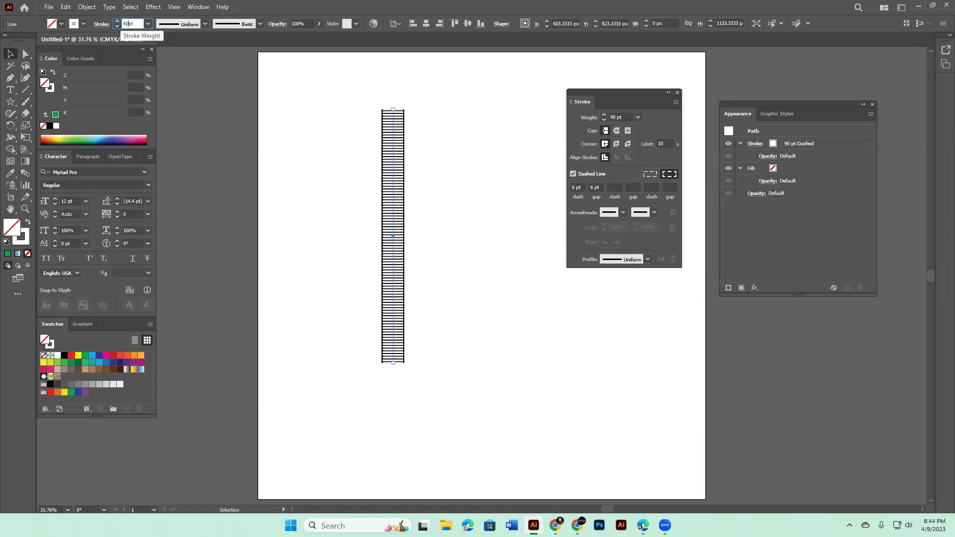
# - Make the line copy a solid black stroke and paste a copy in front
pyautogui.click(84, 24)
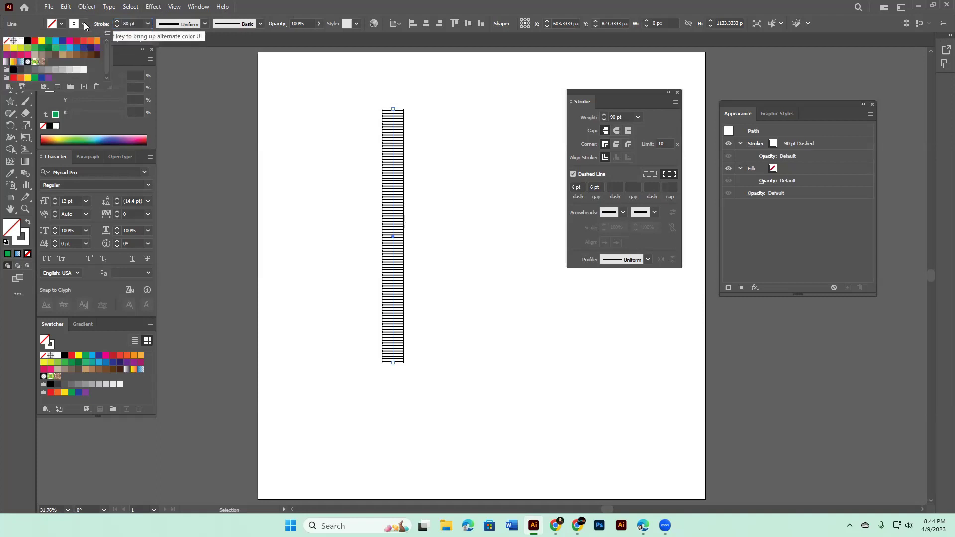
pyautogui.click(28, 41)
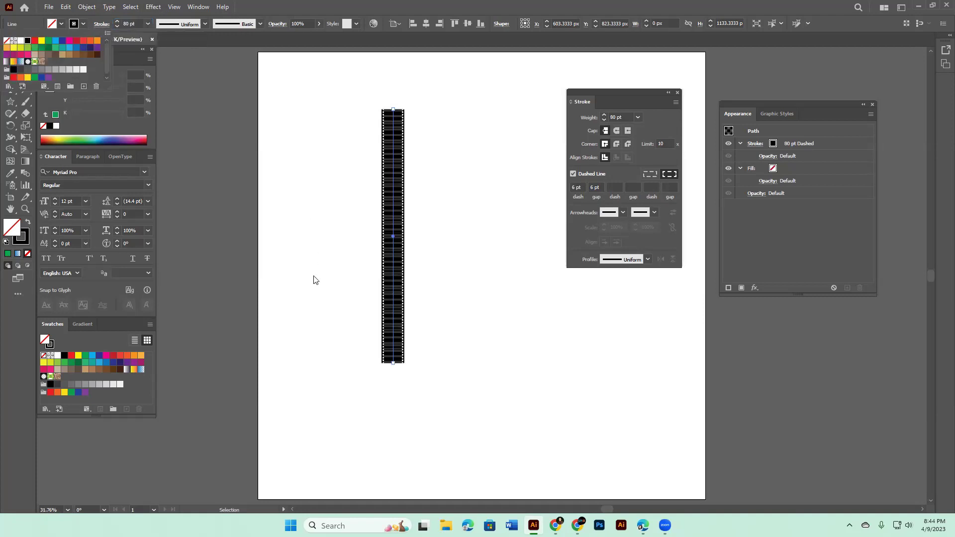
pyautogui.click(573, 174)
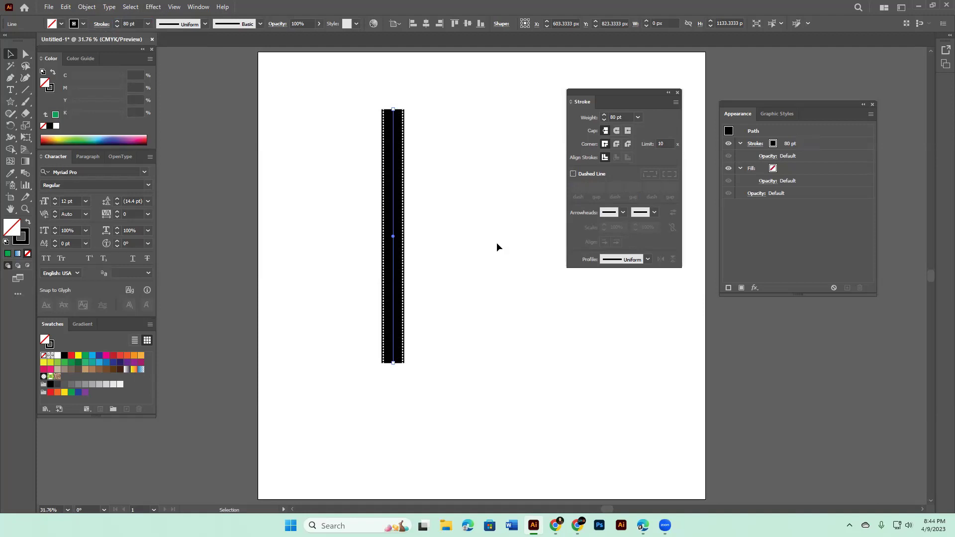
pyautogui.press('a')
pyautogui.press('v')
# - Set the front copy to a 70 pt white dashed stroke with 72 pt dashes
pyautogui.doubleClick(127, 24)
pyautogui.write('70')
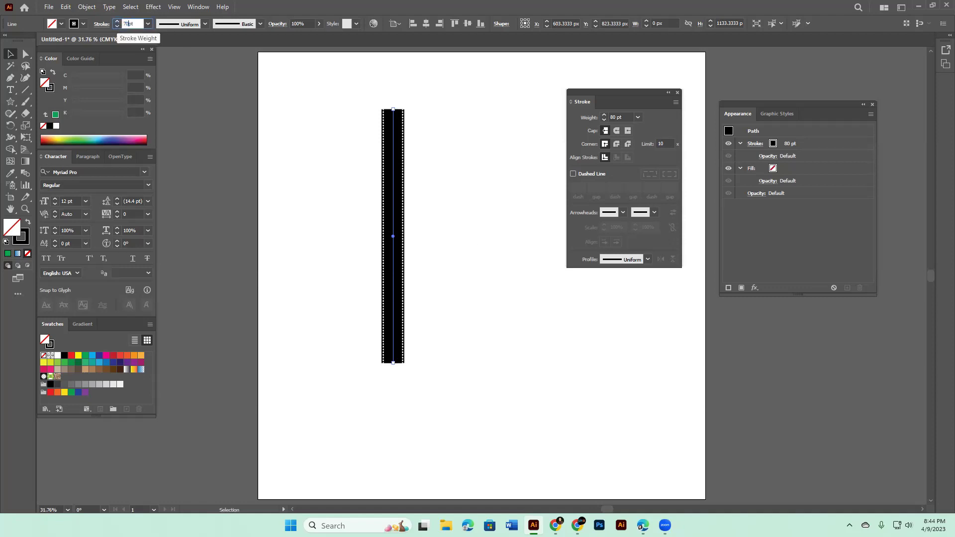
pyautogui.click(83, 24)
pyautogui.click(20, 41)
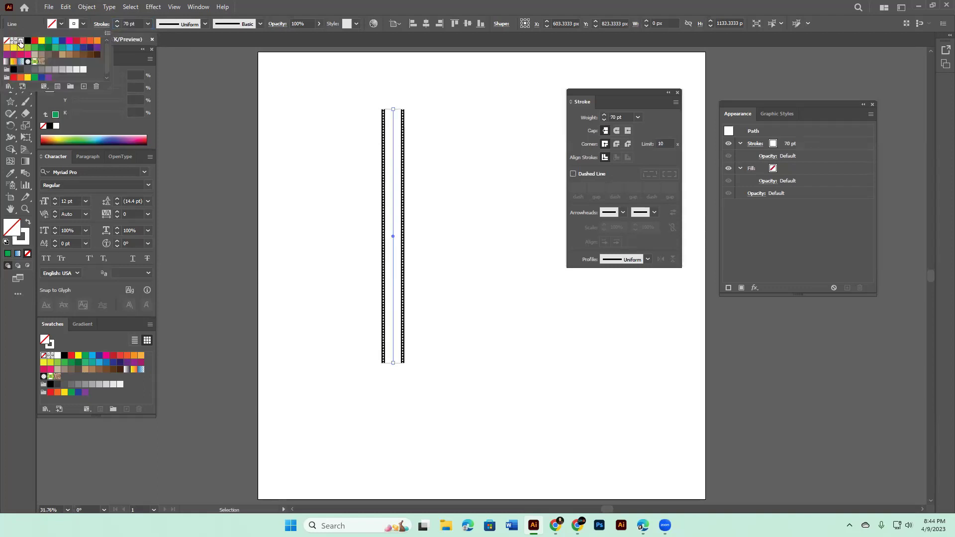
pyautogui.click(574, 174)
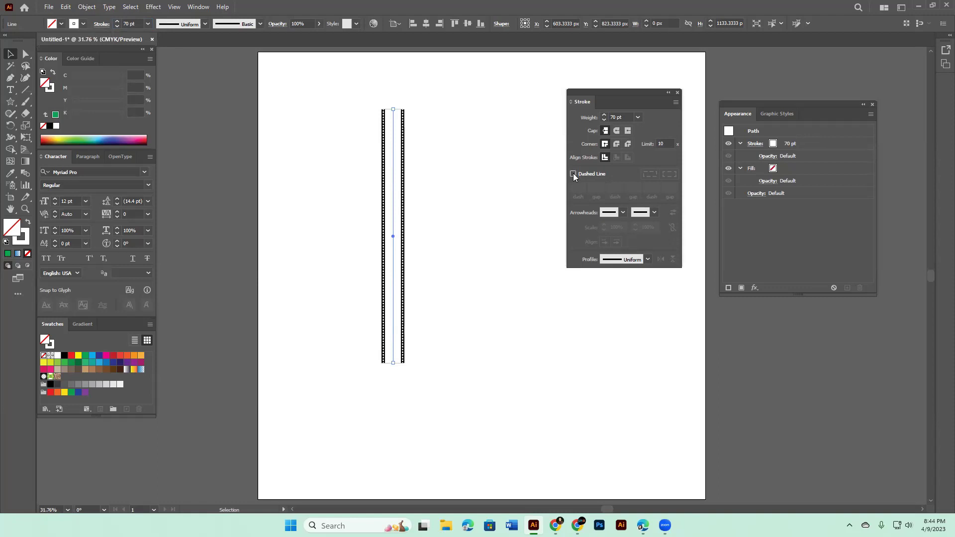
pyautogui.click(574, 174)
pyautogui.write('72pt')
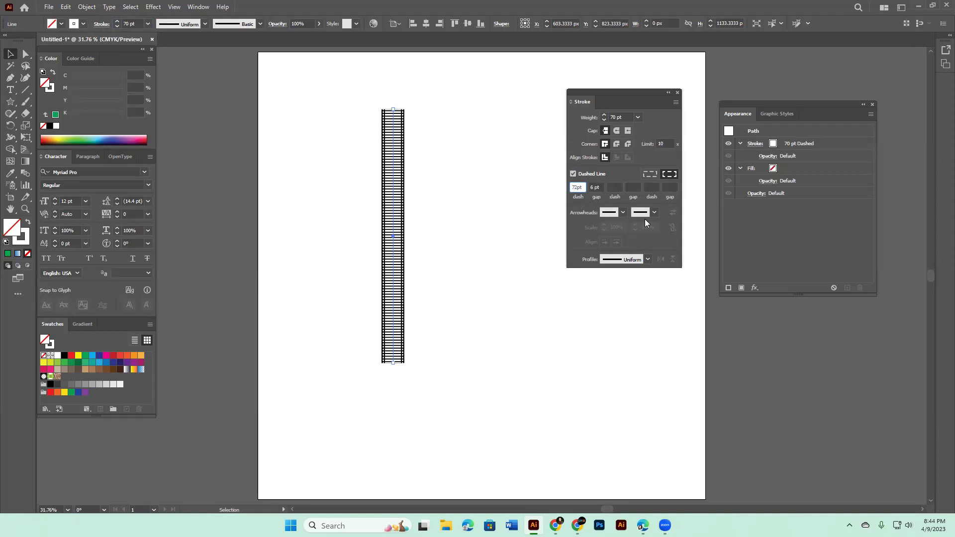
pyautogui.press('Return')
# - Select all the stacked film-strip lines
pyautogui.click(338, 294)
pyautogui.moveTo(317, 260); pyautogui.dragTo(457, 375)
pyautogui.moveTo(398, 328)
pyautogui.mouseDown()
pyautogui.moveTo(336, 299)
pyautogui.moveTo(447, 350)
pyautogui.mouseUp()
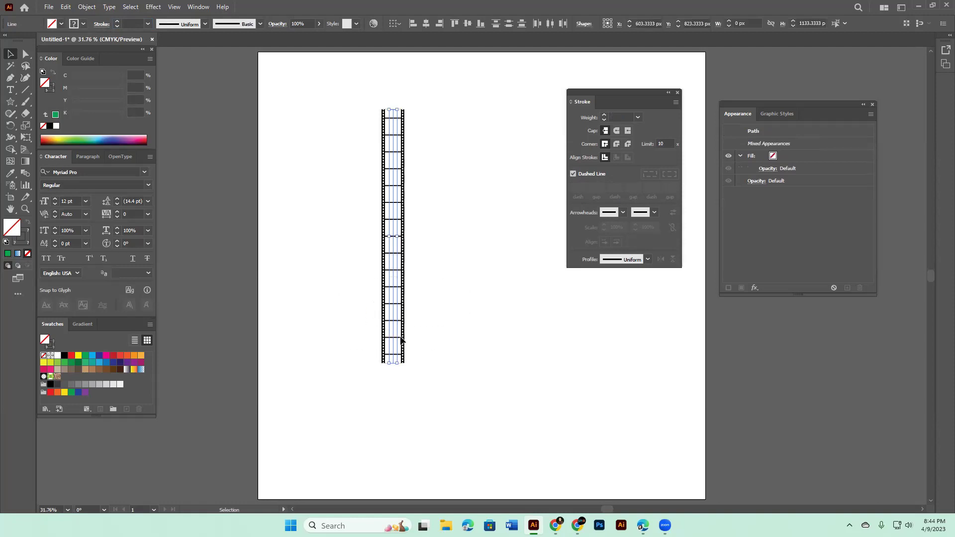
pyautogui.click(550, 357)
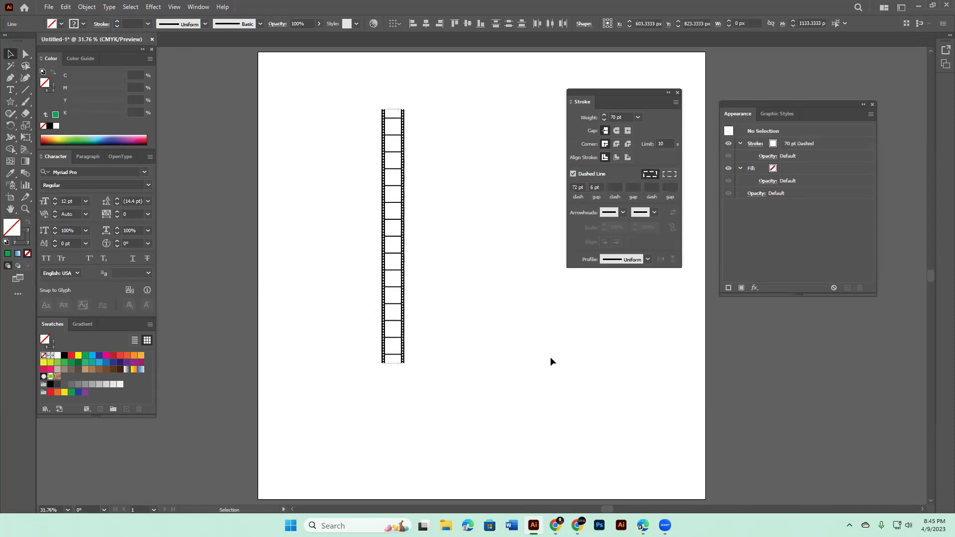
pyautogui.moveTo(572, 368); pyautogui.dragTo(464, 381)
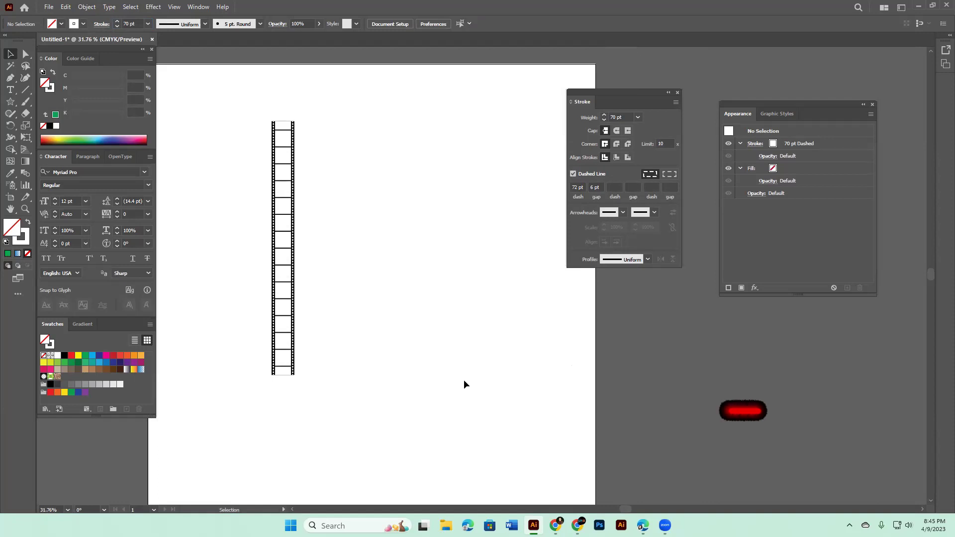
pyautogui.moveTo(217, 115)
pyautogui.mouseDown()
pyautogui.moveTo(312, 276)
pyautogui.moveTo(358, 239)
pyautogui.mouseUp()
pyautogui.moveTo(241, 162); pyautogui.dragTo(350, 290)
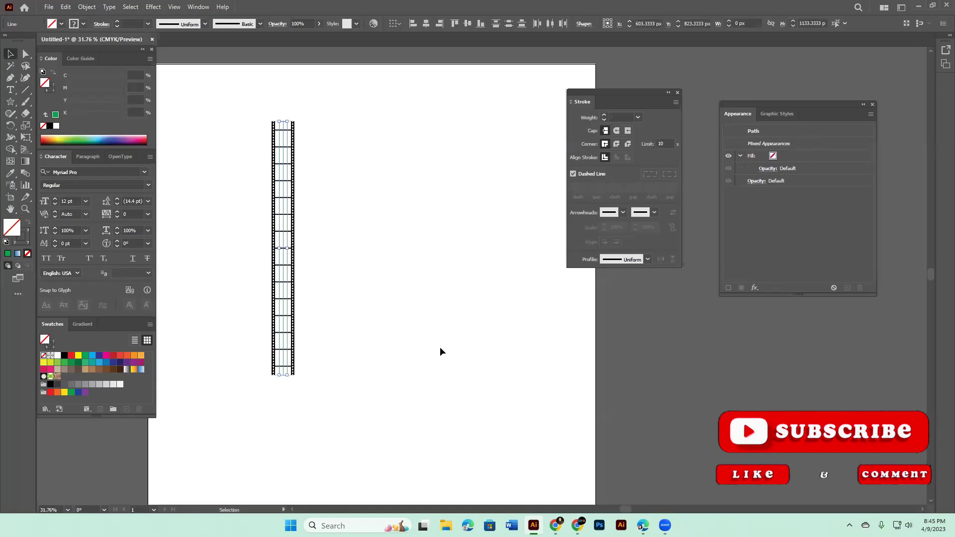
pyautogui.moveTo(449, 376); pyautogui.dragTo(416, 341)
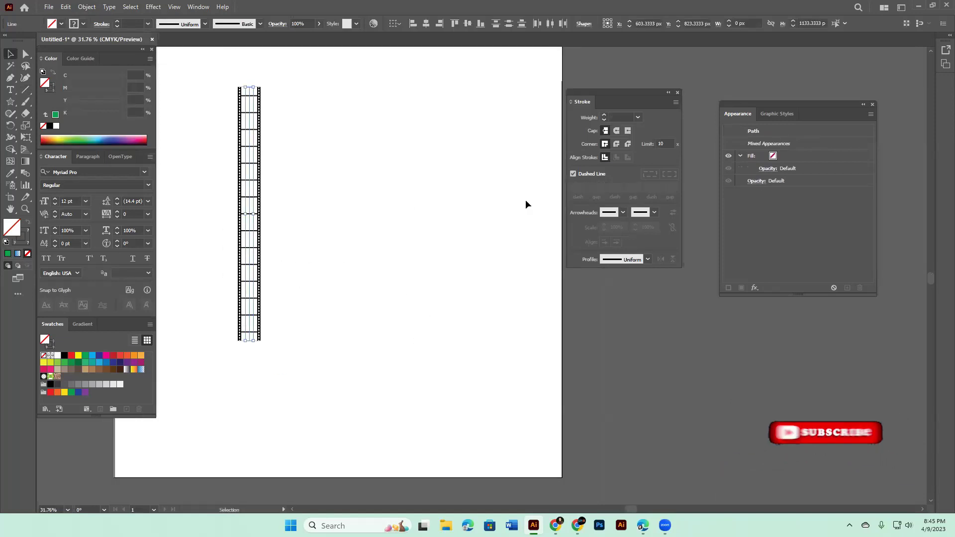
pyautogui.press('p')
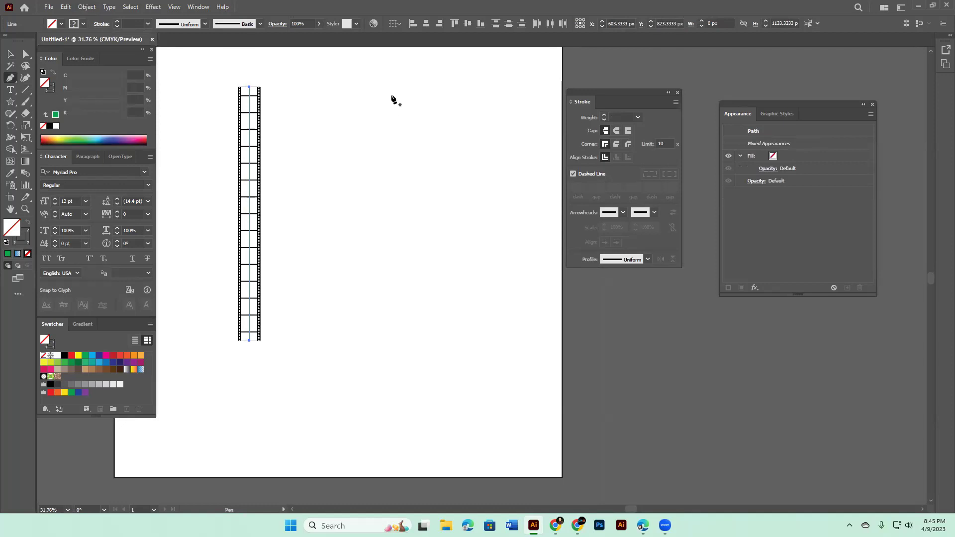
# - Pen a top, smooth middle and bottom anchor right of the strip, nudging the middle lower
pyautogui.click(417, 98)
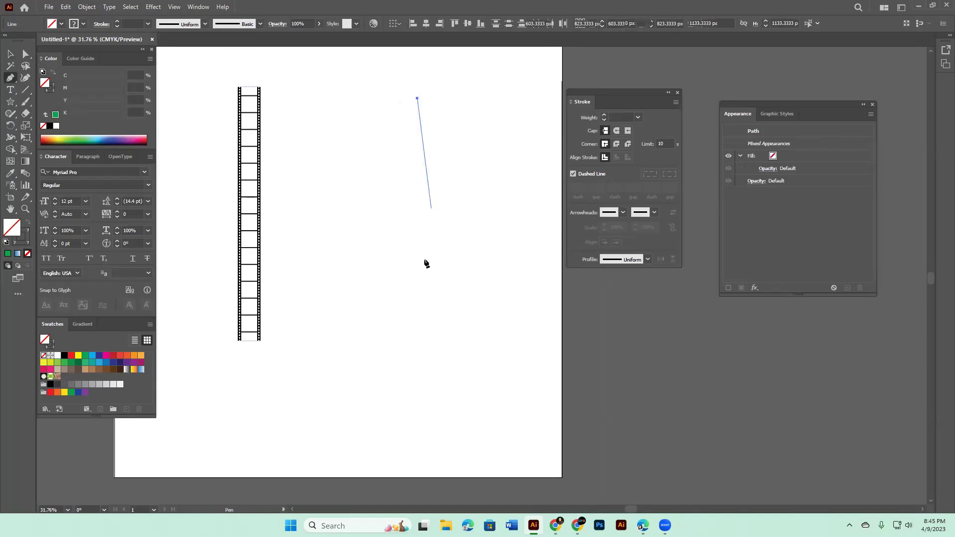
pyautogui.click(415, 242)
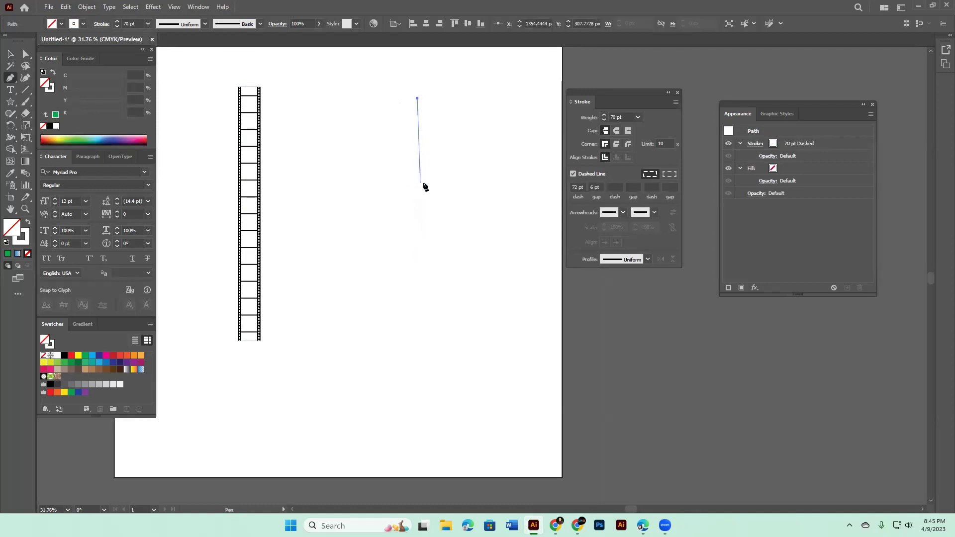
pyautogui.moveTo(417, 184); pyautogui.dragTo(390, 247)
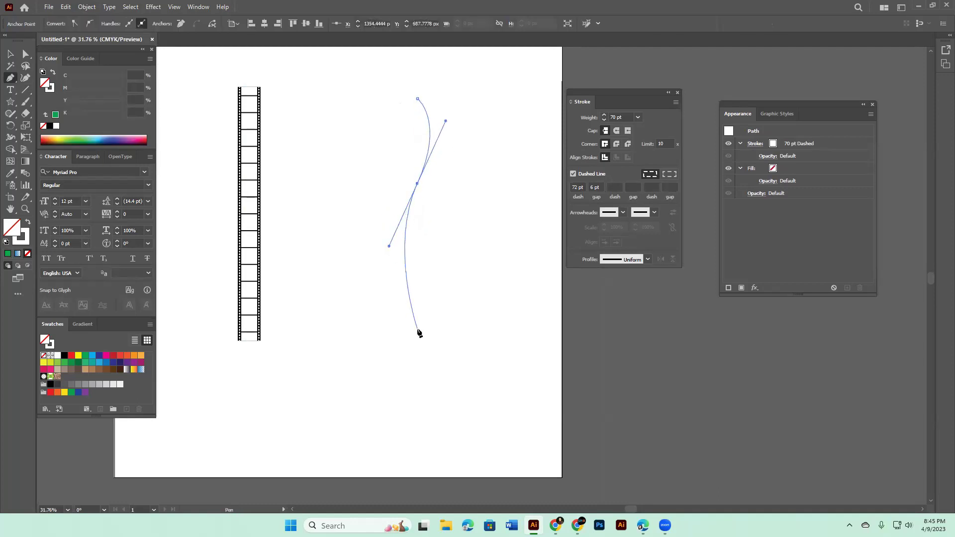
pyautogui.click(421, 340)
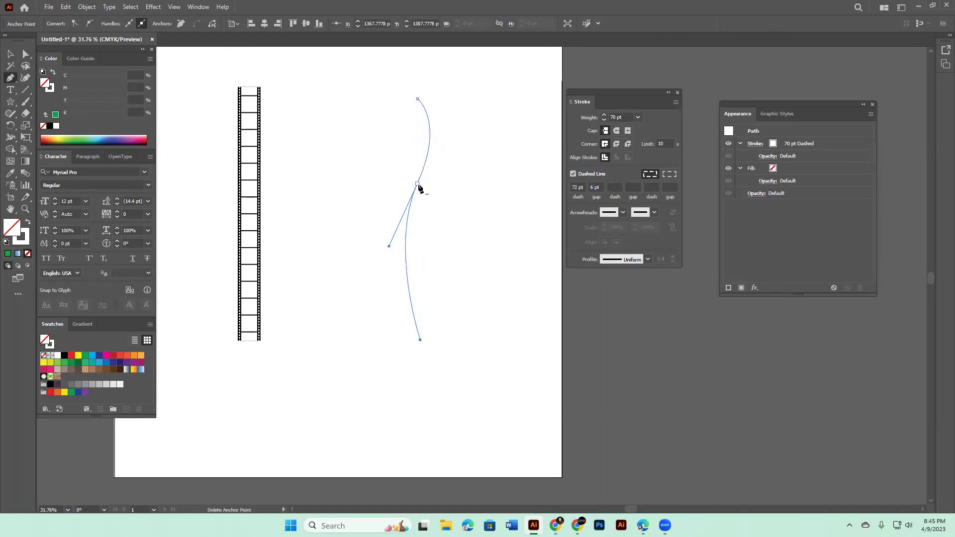
pyautogui.moveTo(419, 188); pyautogui.dragTo(412, 212)
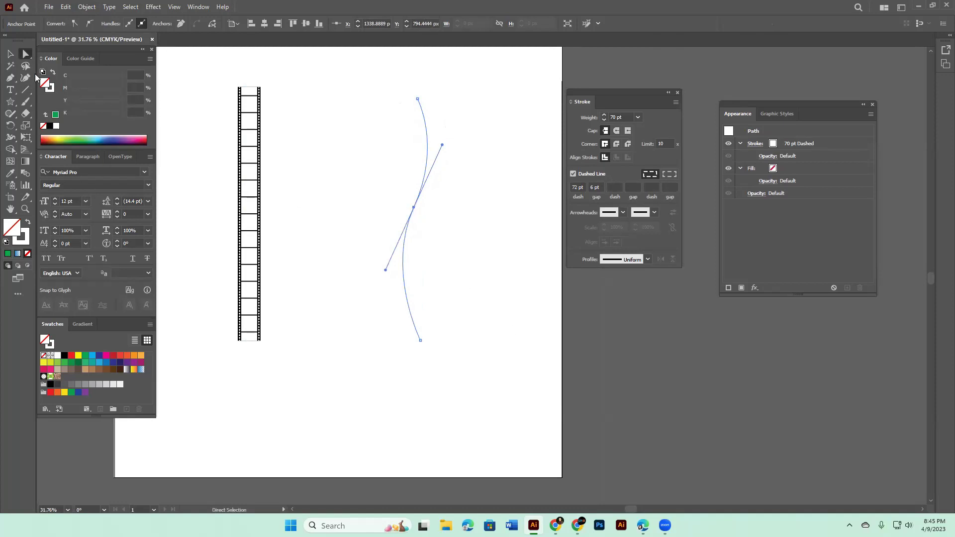
pyautogui.click(9, 55)
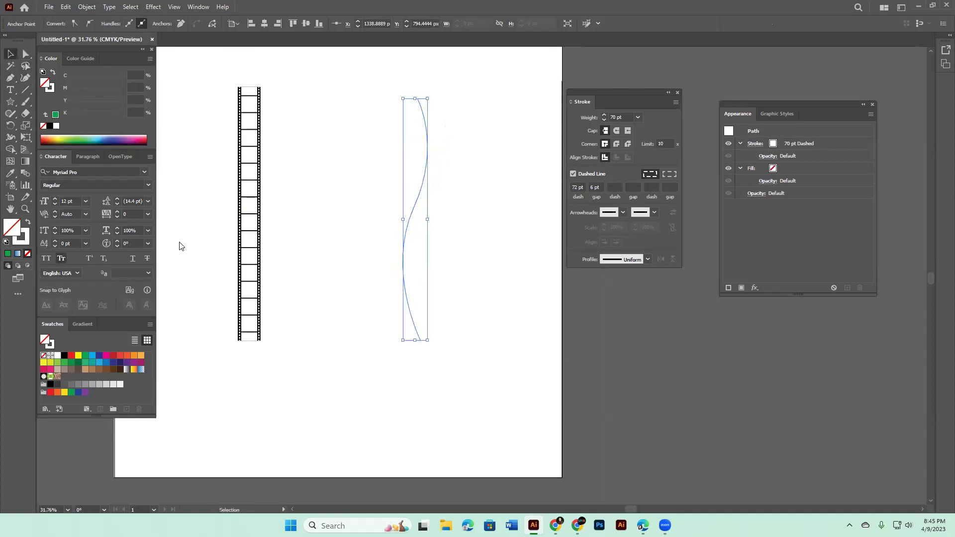
# - Restyle the S-curve as a solid 1 pt black stroke, then deselect it
pyautogui.doubleClick(29, 237)
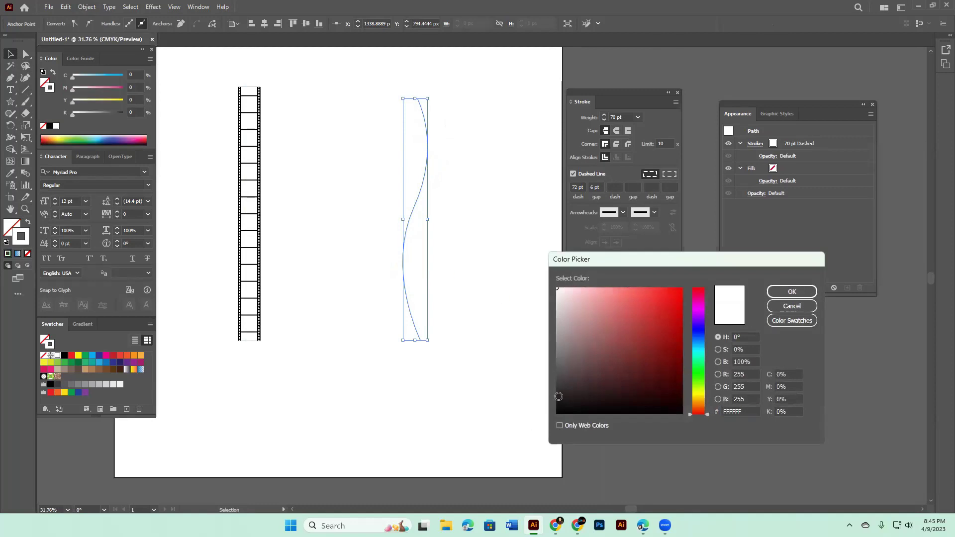
pyautogui.moveTo(559, 396); pyautogui.dragTo(539, 418)
pyautogui.click(792, 292)
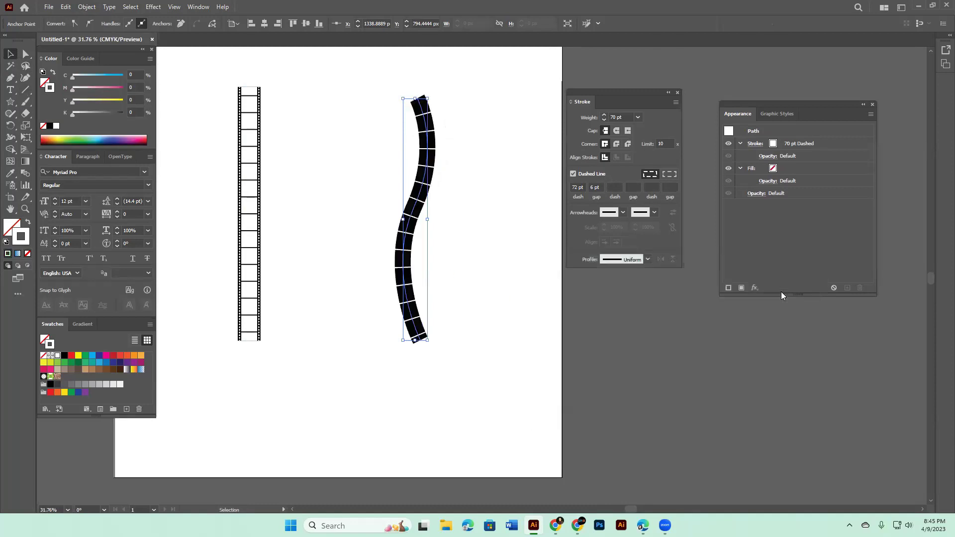
pyautogui.click(574, 174)
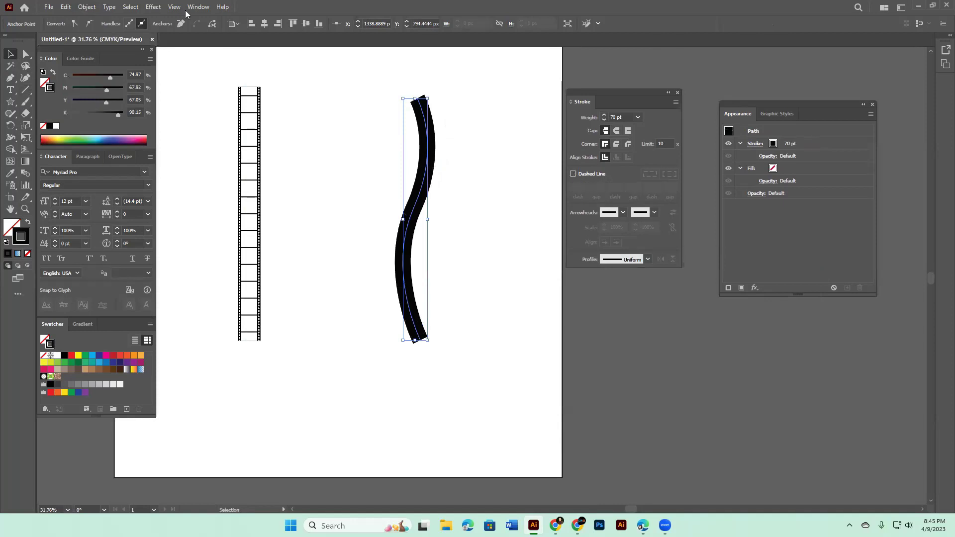
pyautogui.click(639, 118)
pyautogui.click(650, 161)
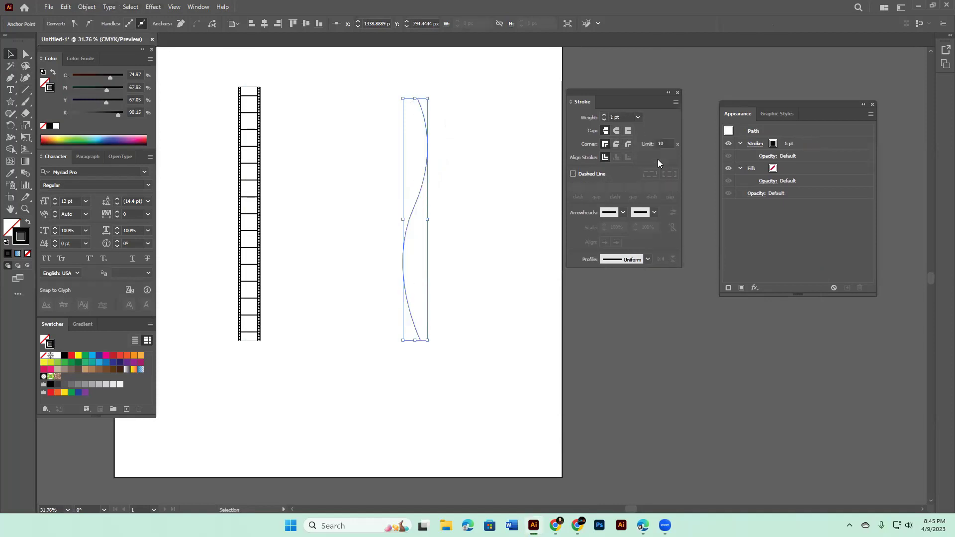
pyautogui.click(480, 258)
pyautogui.moveTo(360, 100); pyautogui.dragTo(495, 321)
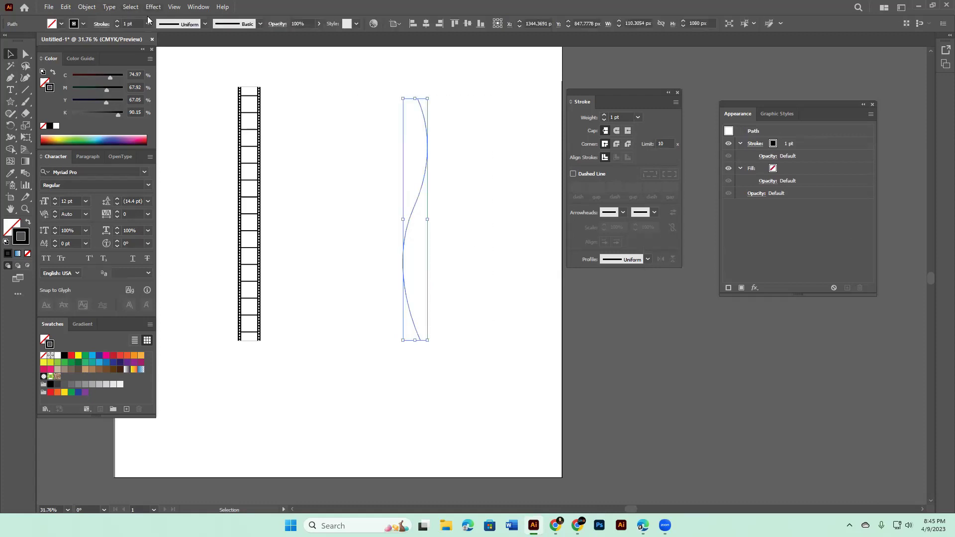
pyautogui.click(361, 242)
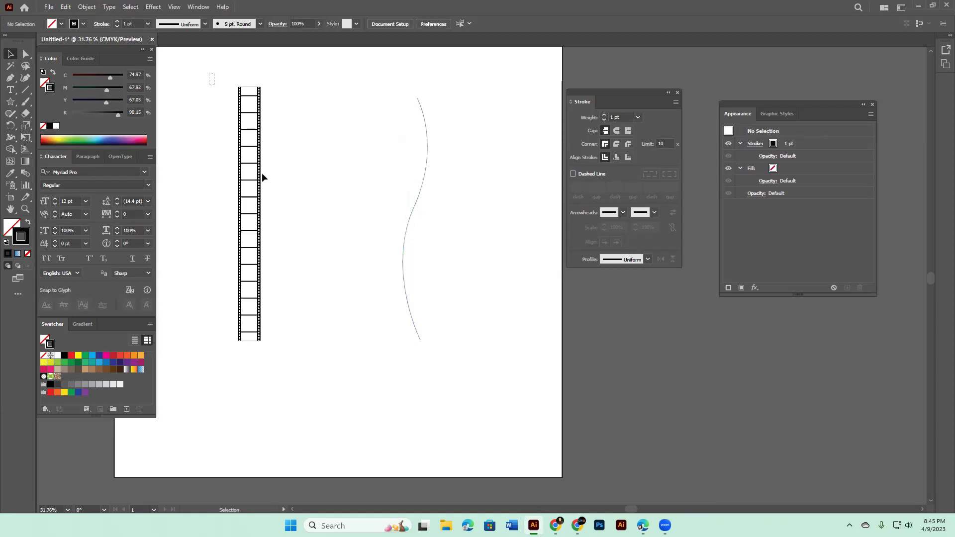
# - Show the Symbols panel, save the selected filmstrip as a new symbol, then select the wavy curve
pyautogui.moveTo(210, 74); pyautogui.dragTo(328, 447)
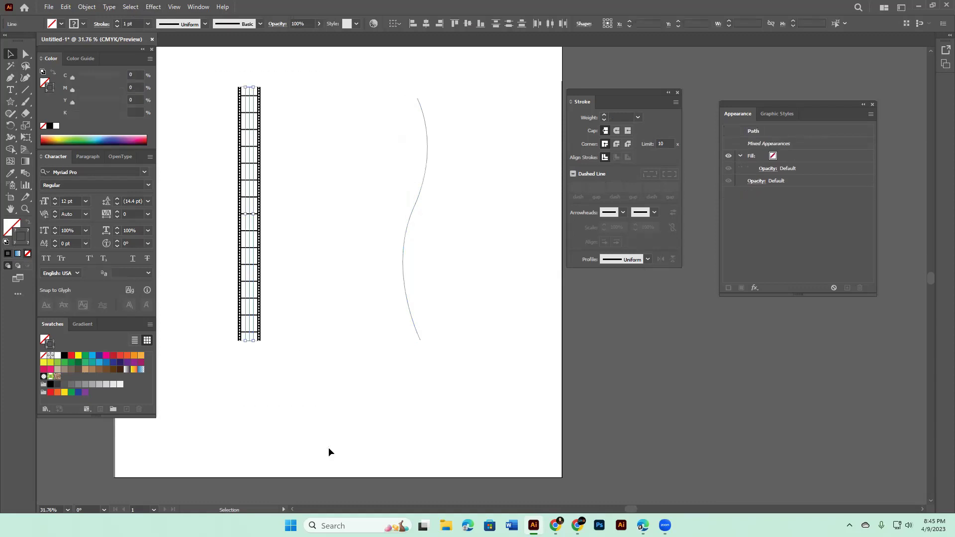
pyautogui.click(199, 7)
pyautogui.click(255, 472)
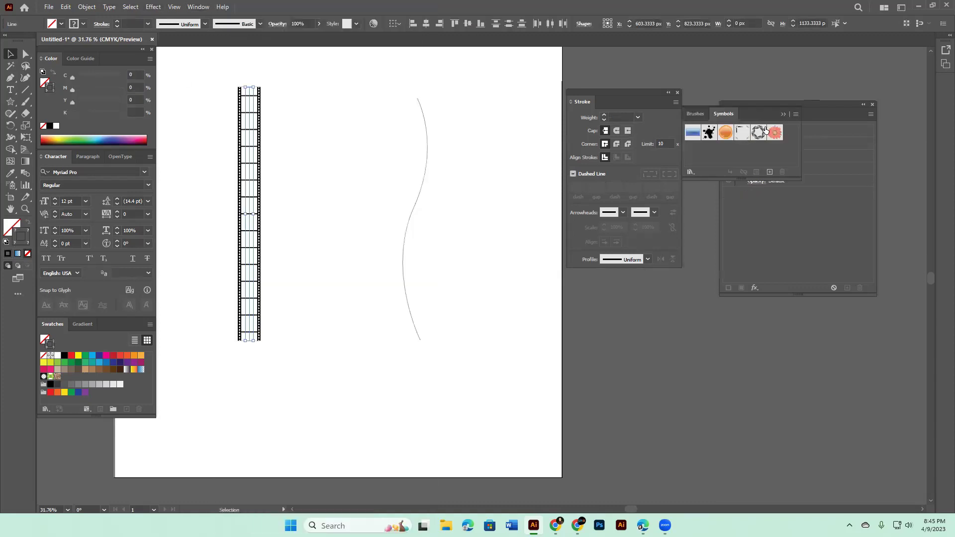
pyautogui.moveTo(755, 108)
pyautogui.mouseDown()
pyautogui.moveTo(700, 346)
pyautogui.moveTo(690, 330)
pyautogui.mouseUp()
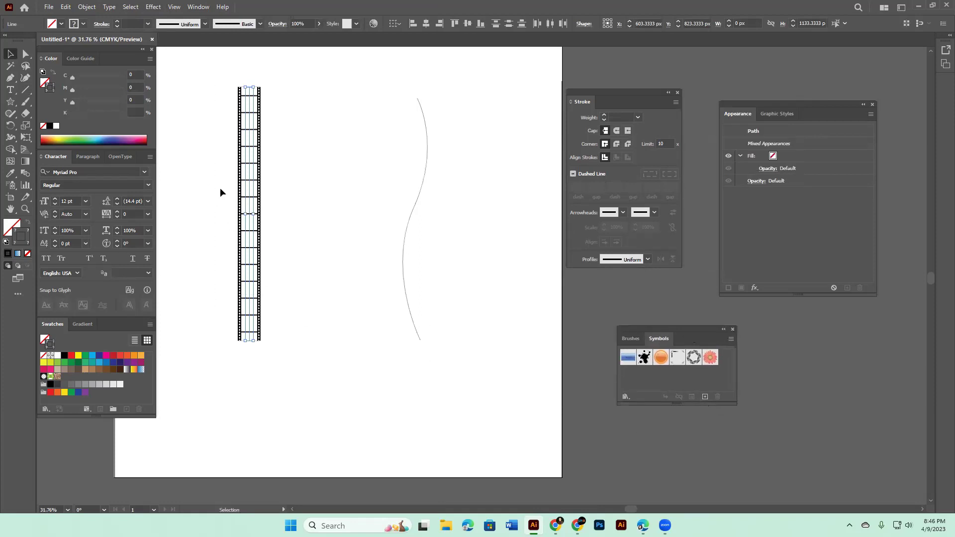
pyautogui.moveTo(204, 115); pyautogui.dragTo(313, 323)
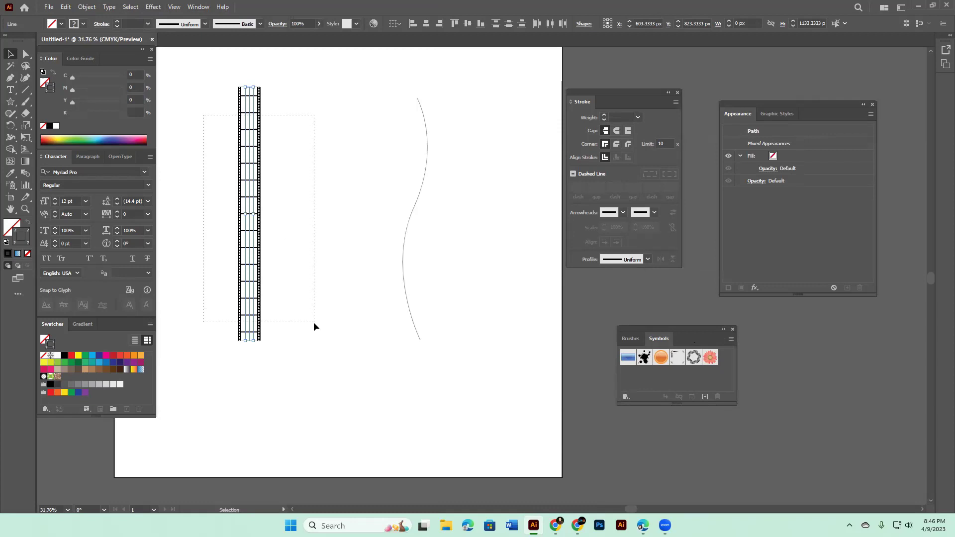
pyautogui.click(704, 396)
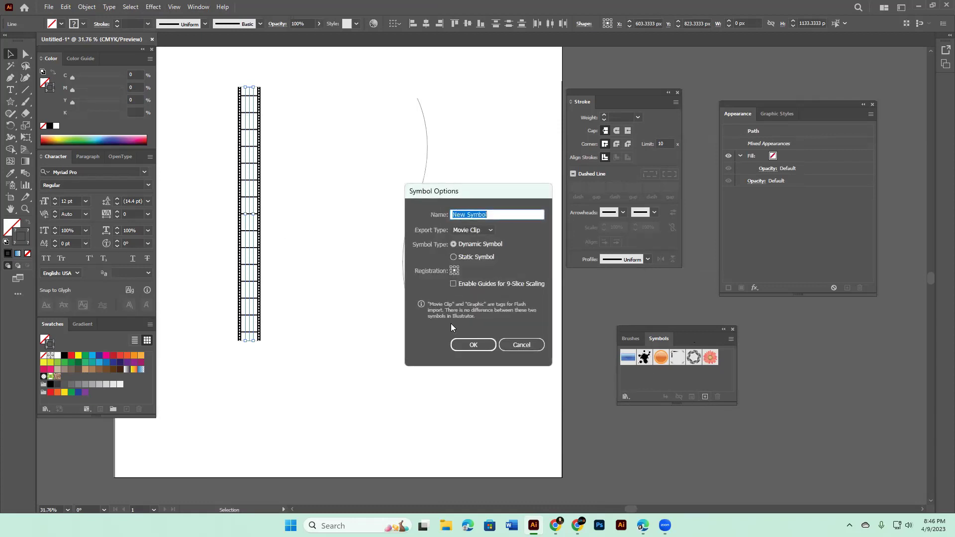
pyautogui.click(482, 345)
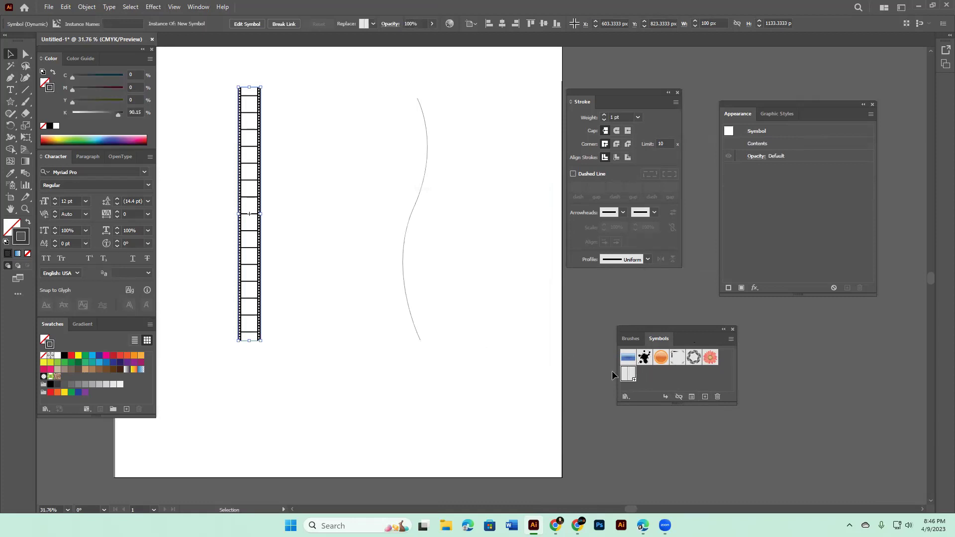
pyautogui.moveTo(360, 133); pyautogui.dragTo(468, 313)
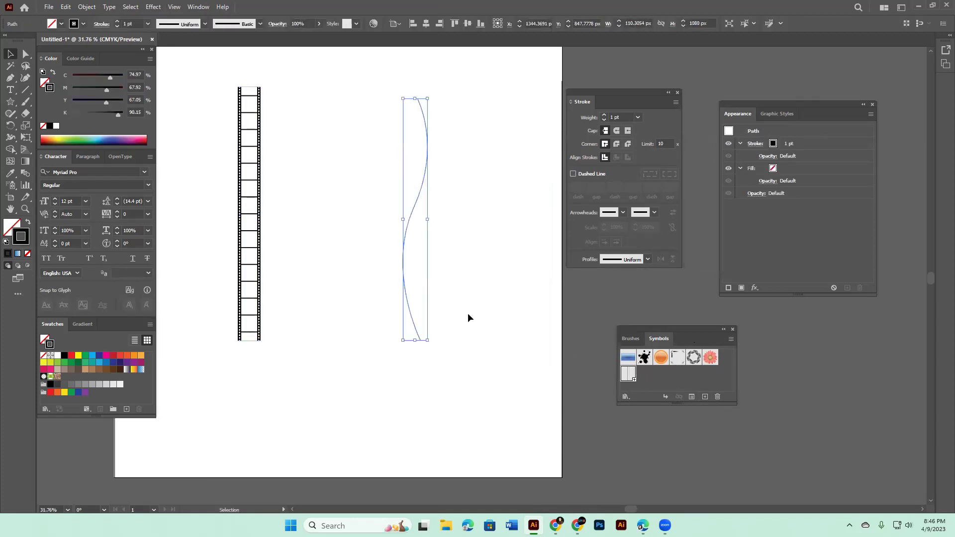
# - Apply 3D and Materials Extrude & Bevel to the curve, dismissing the warning on reapplying
pyautogui.click(153, 7)
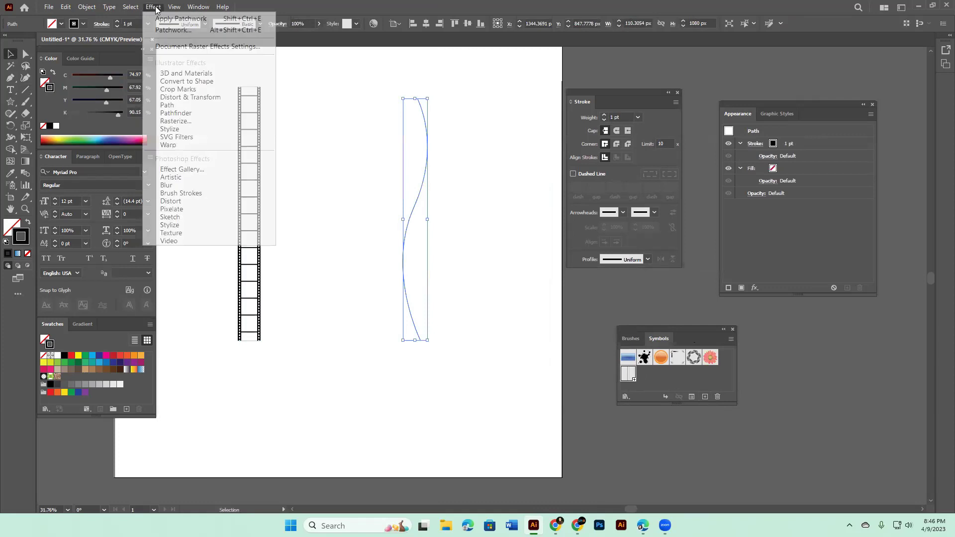
pyautogui.moveTo(186, 73)
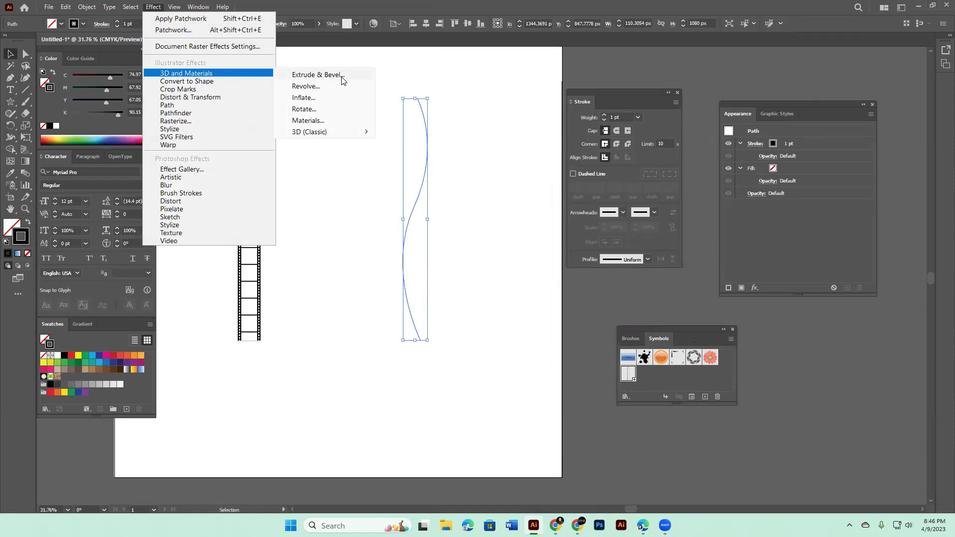
pyautogui.click(317, 75)
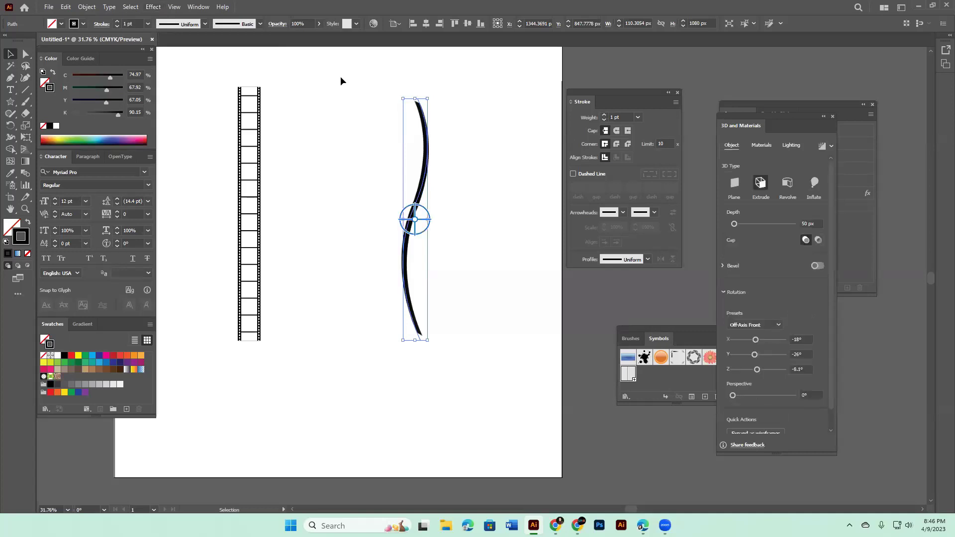
pyautogui.moveTo(794, 123)
pyautogui.mouseDown()
pyautogui.moveTo(512, 182)
pyautogui.moveTo(531, 149)
pyautogui.mouseUp()
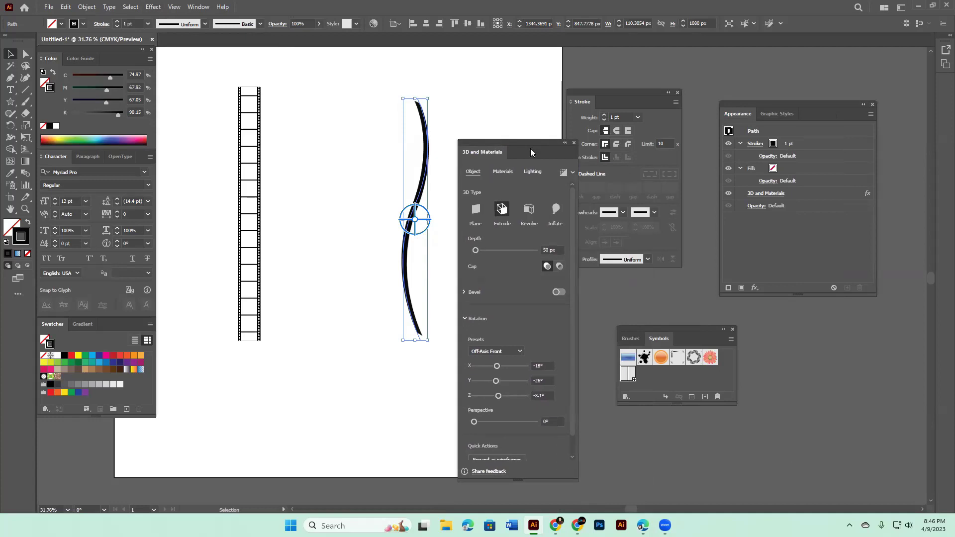
pyautogui.click(574, 143)
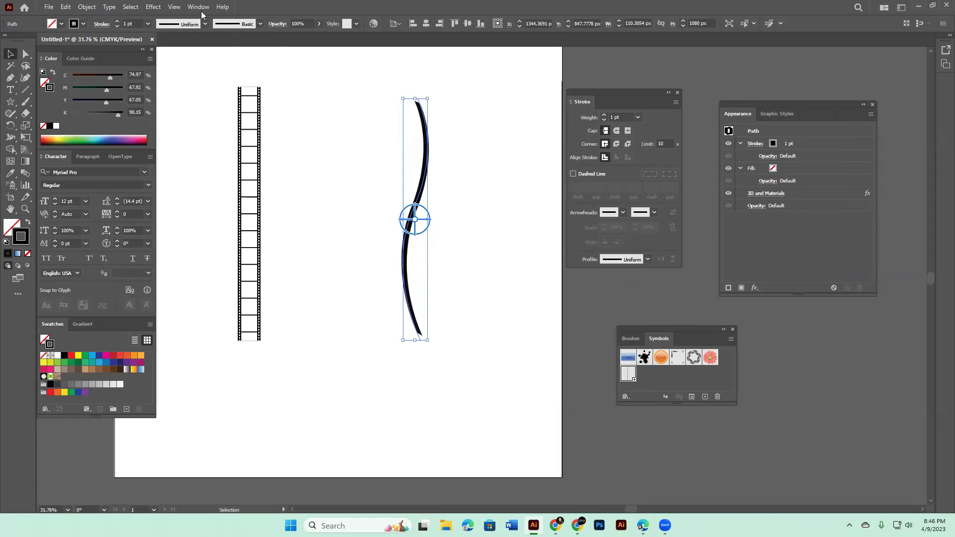
pyautogui.click(153, 7)
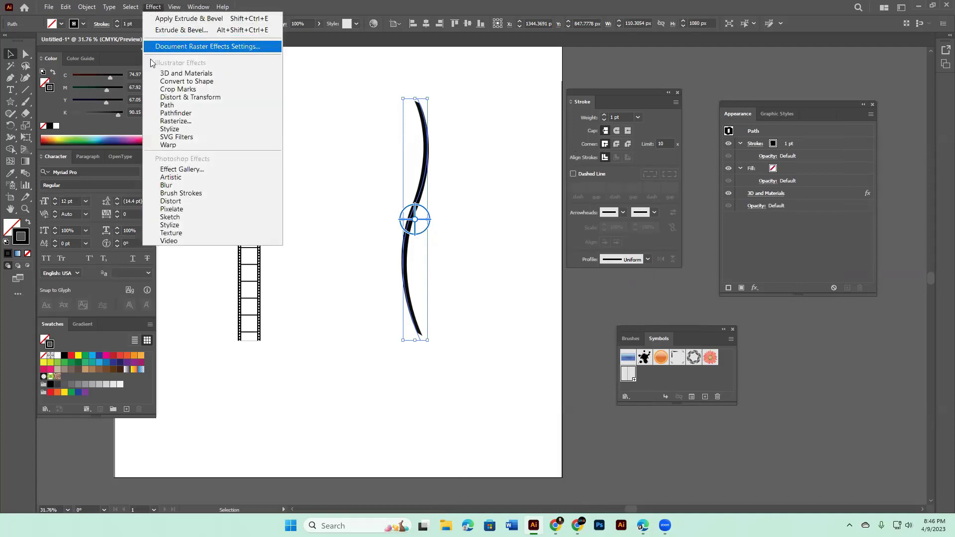
pyautogui.click(211, 30)
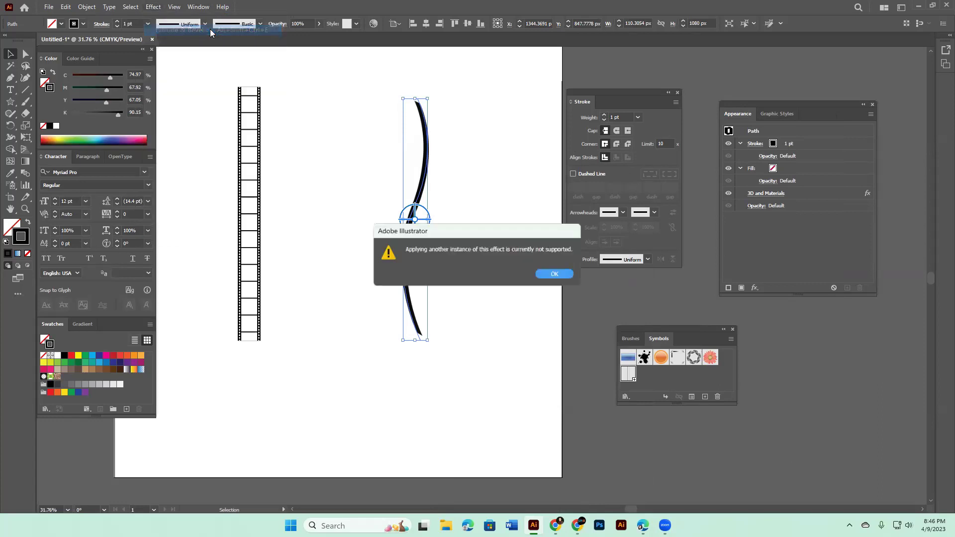
pyautogui.click(558, 275)
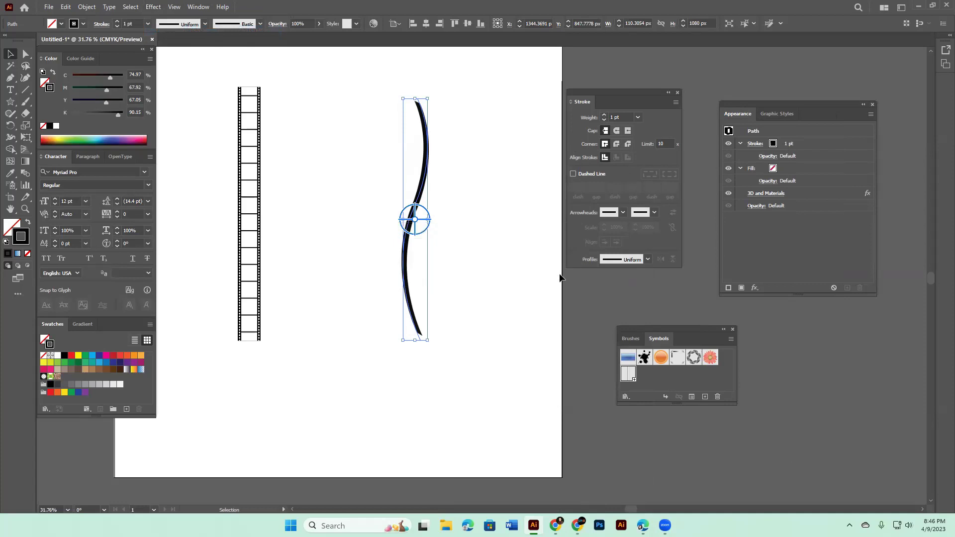
# - Open Extrude & Bevel (Classic) and close it unapplied, leaving the curve a plain thin path
pyautogui.click(153, 7)
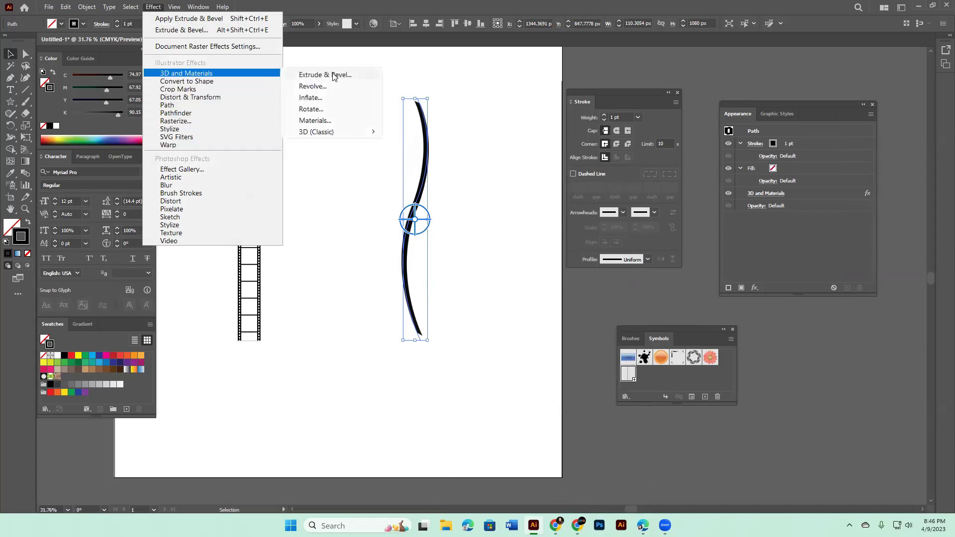
pyautogui.moveTo(316, 131)
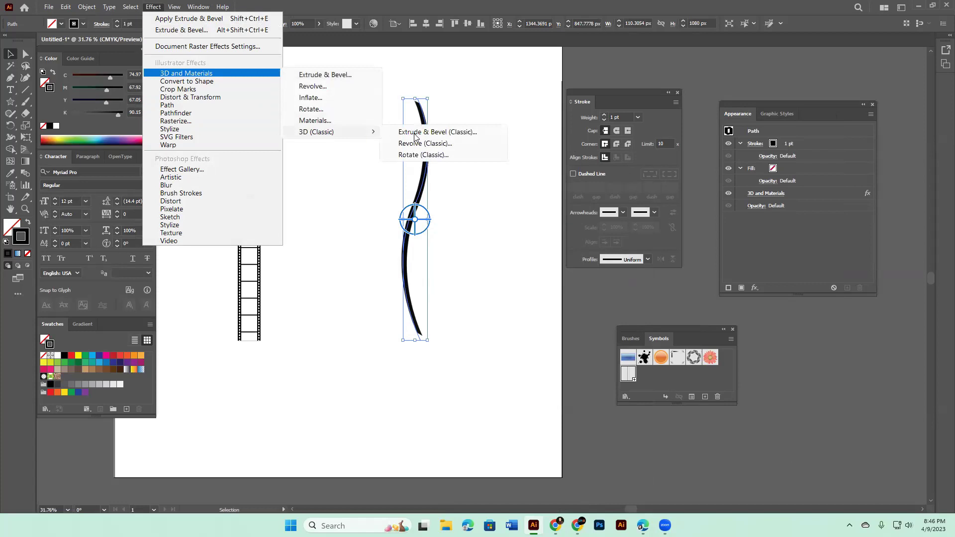
pyautogui.click(468, 133)
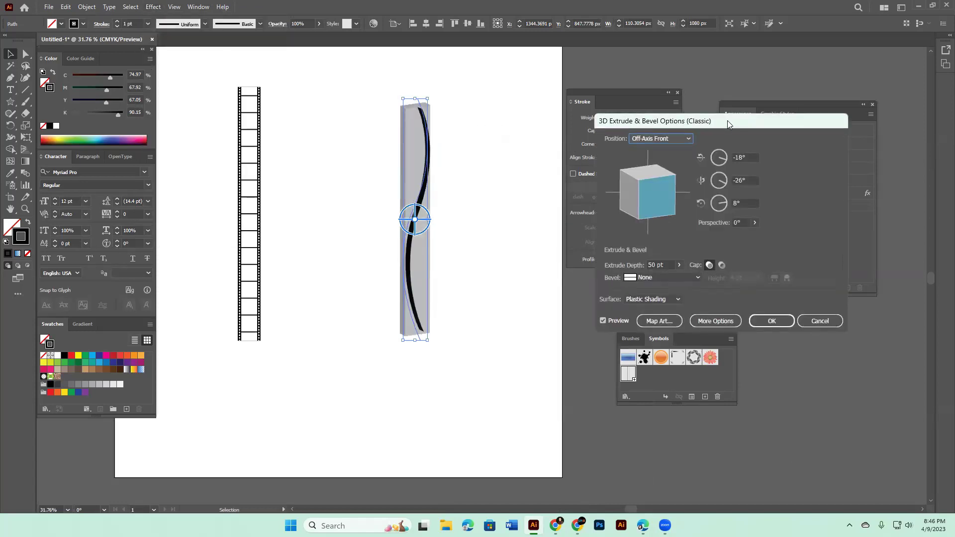
pyautogui.moveTo(728, 123); pyautogui.dragTo(663, 90)
pyautogui.click(766, 291)
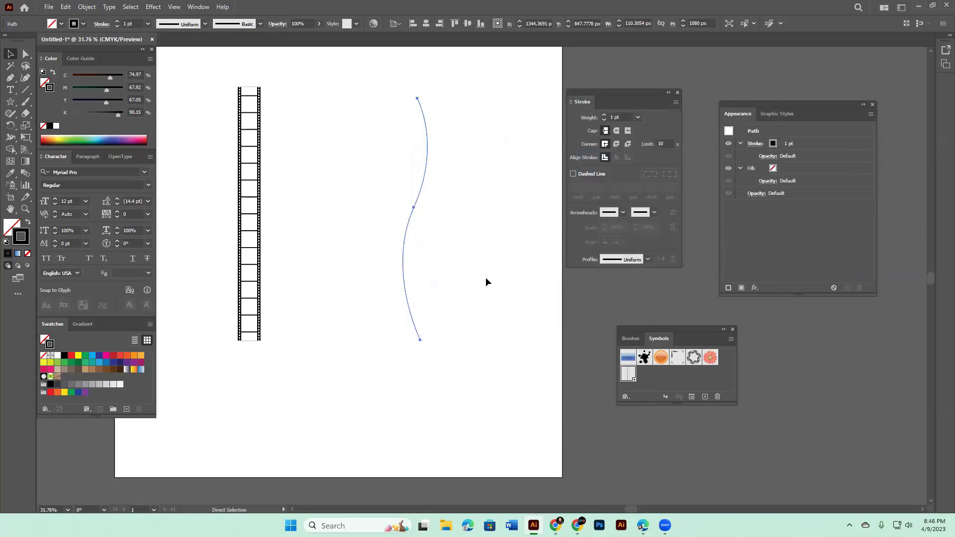
pyautogui.click(153, 7)
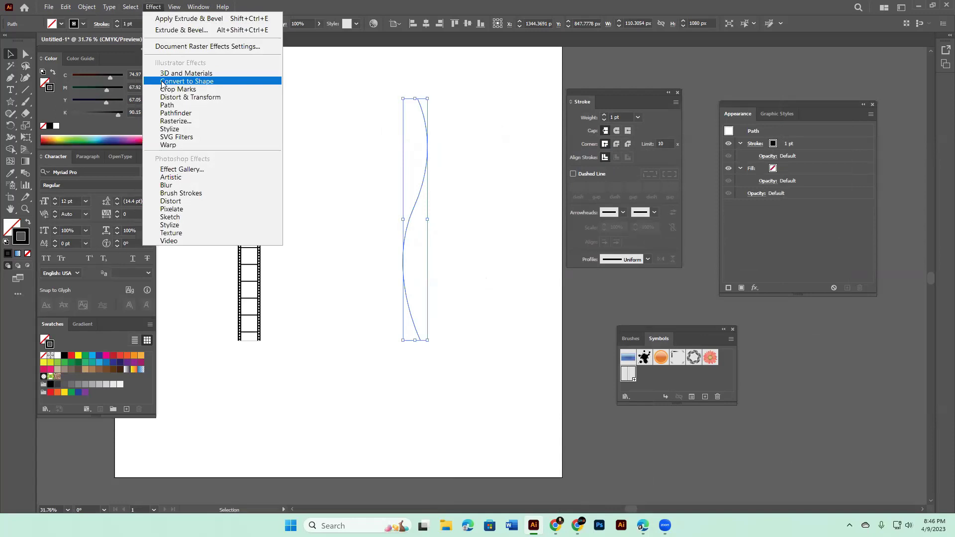
pyautogui.moveTo(186, 73)
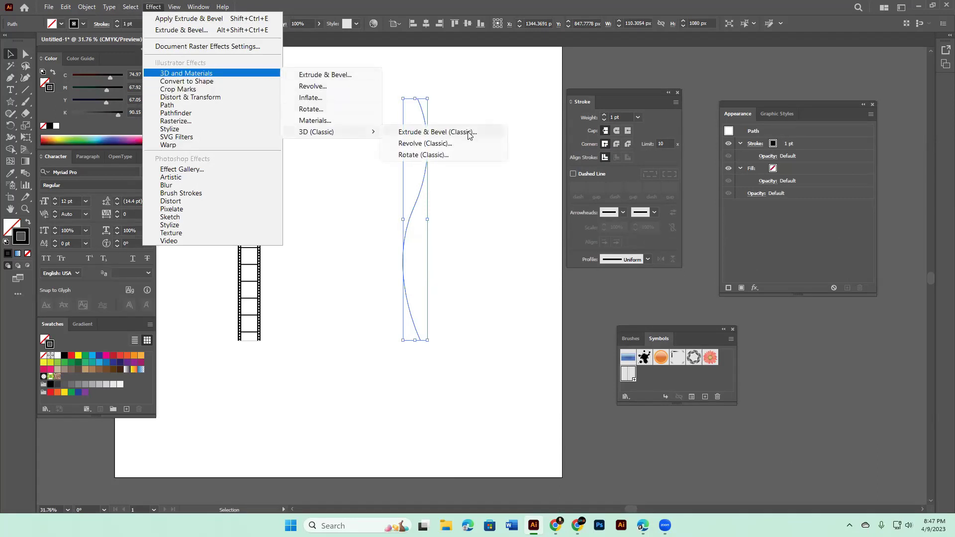
# - Preview a classic 3D extrusion of the curve at 37°, -31°, 3° and open Map Art
pyautogui.click(469, 135)
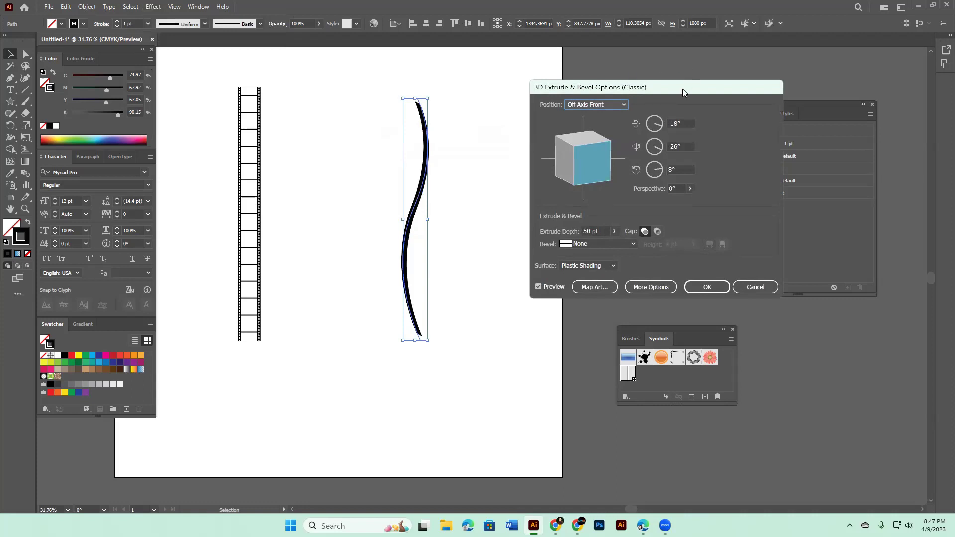
pyautogui.moveTo(683, 89); pyautogui.dragTo(681, 74)
pyautogui.moveTo(602, 148); pyautogui.dragTo(595, 140)
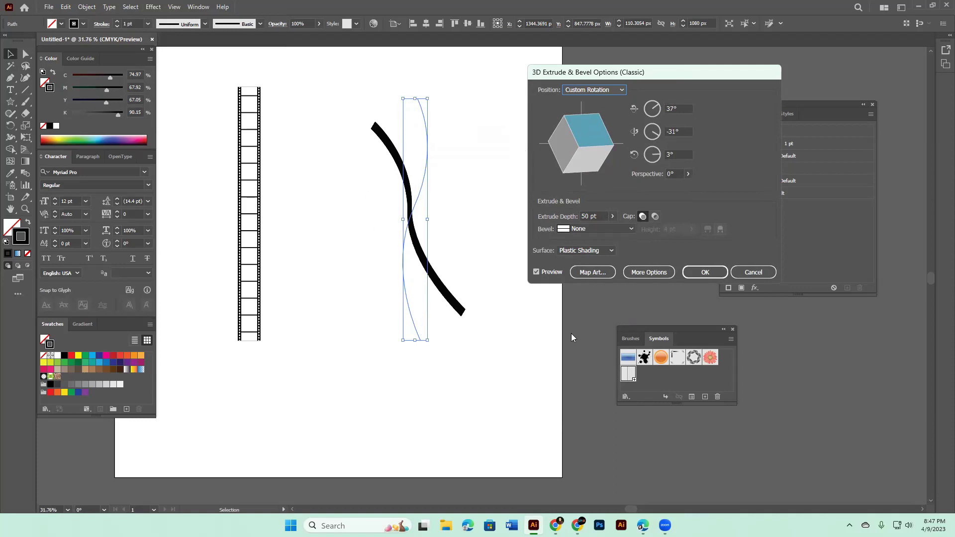
pyautogui.click(595, 272)
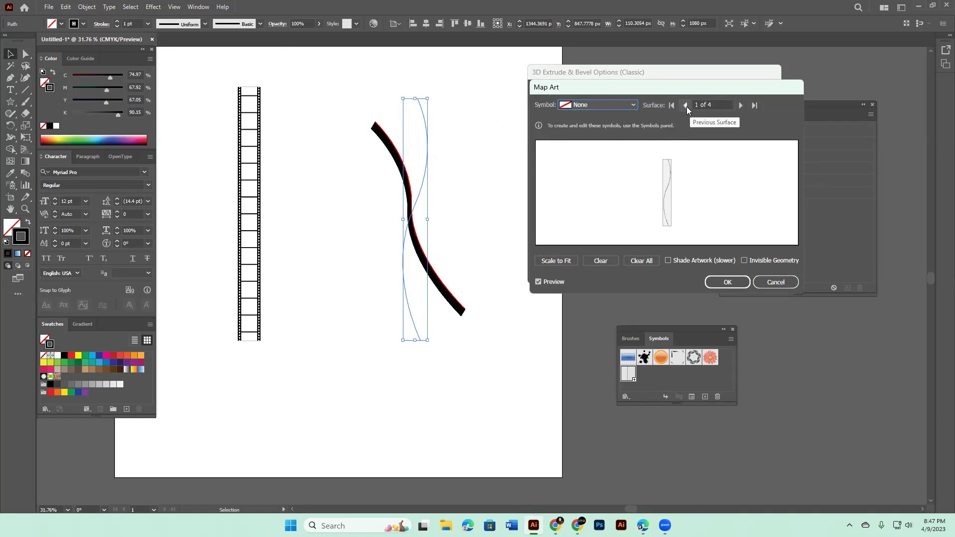
# - Map the filmstrip symbol onto the third surface scaled to fit, then cancel the extrusion and deselect
pyautogui.click(742, 105)
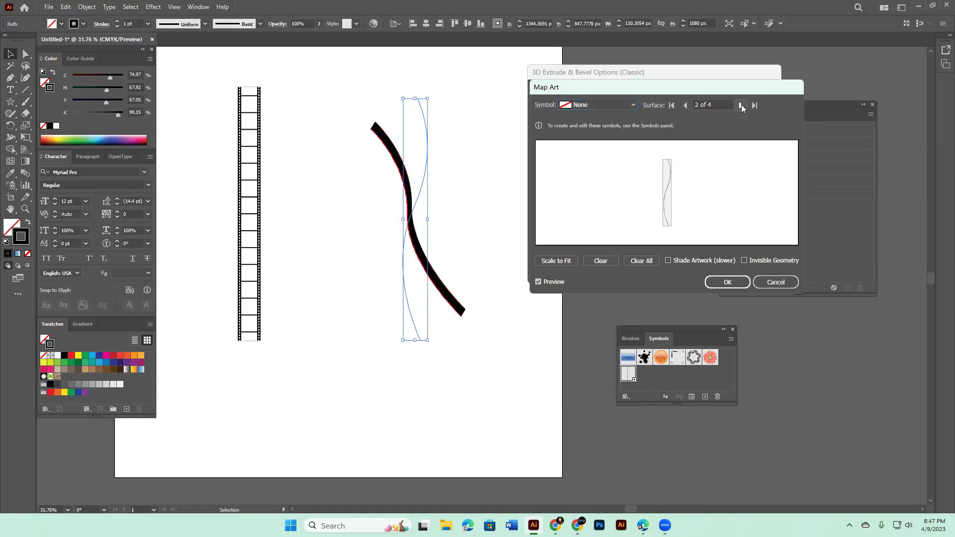
pyautogui.click(742, 105)
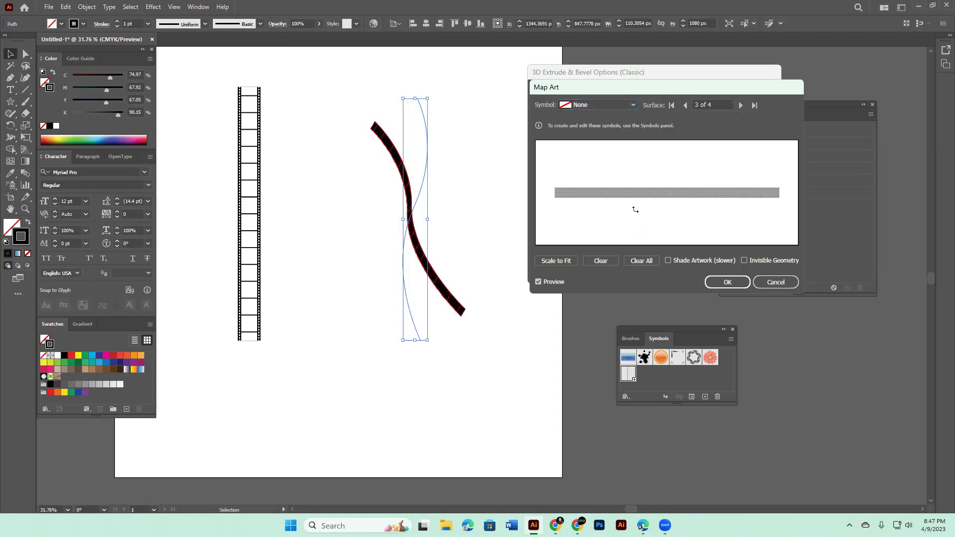
pyautogui.click(632, 105)
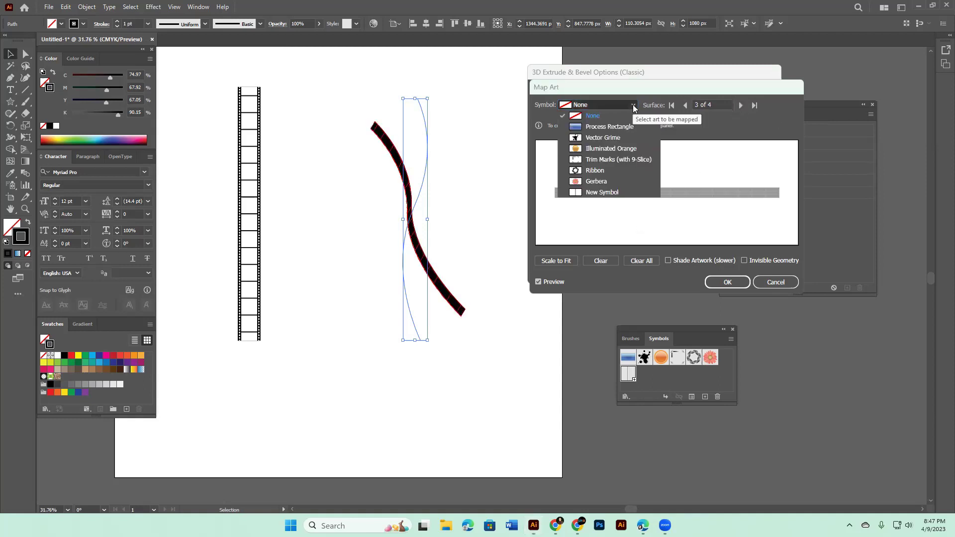
pyautogui.click(611, 193)
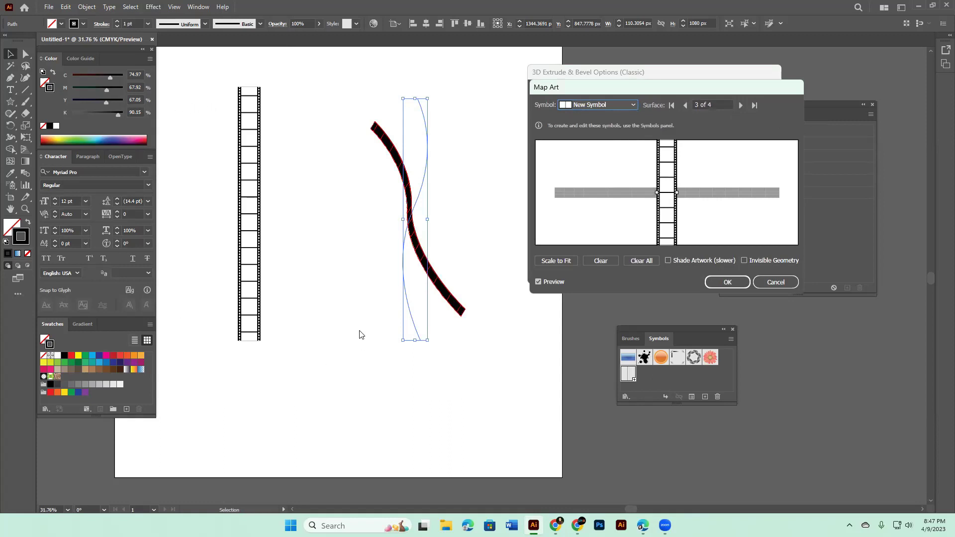
pyautogui.click(555, 261)
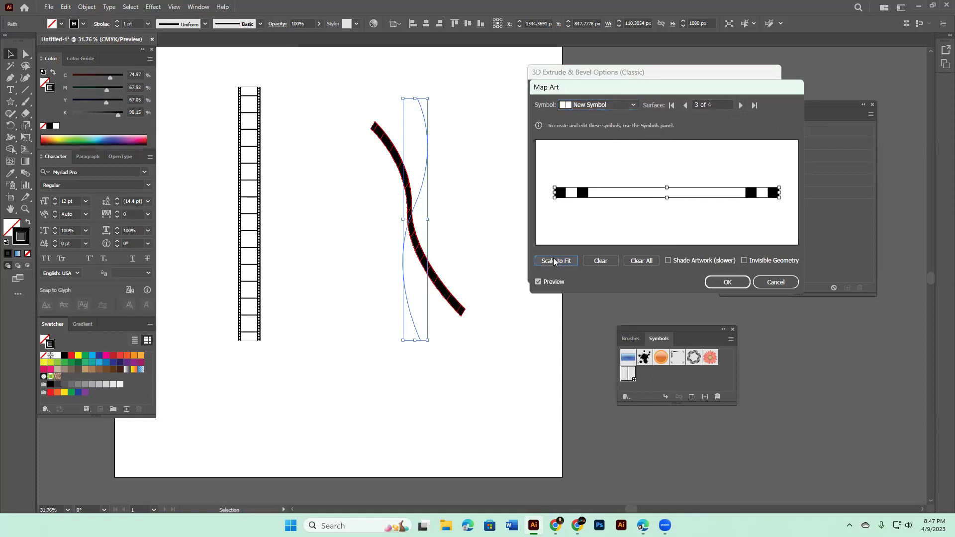
pyautogui.click(776, 285)
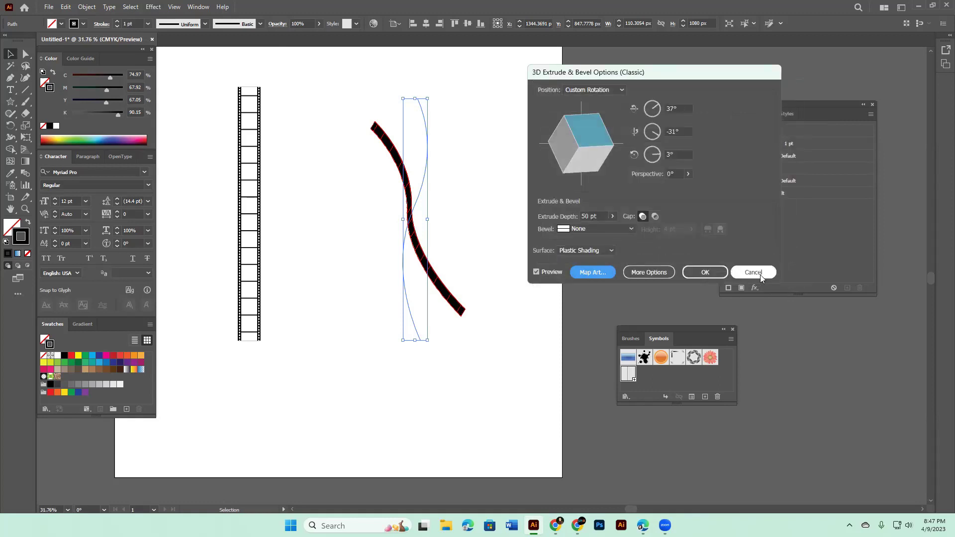
pyautogui.click(754, 274)
pyautogui.click(499, 303)
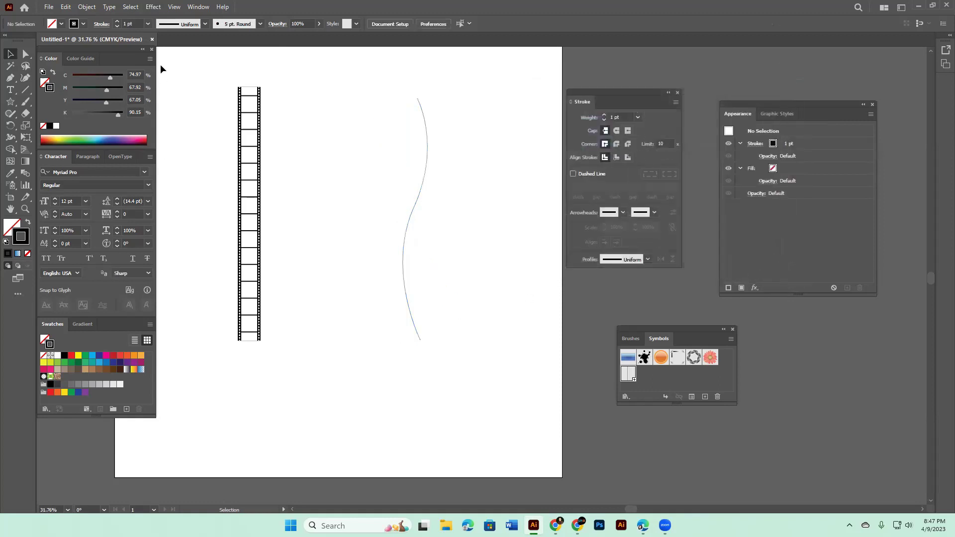
# - Delete the old film-strip symbol, expanding its placed instances
pyautogui.click(719, 396)
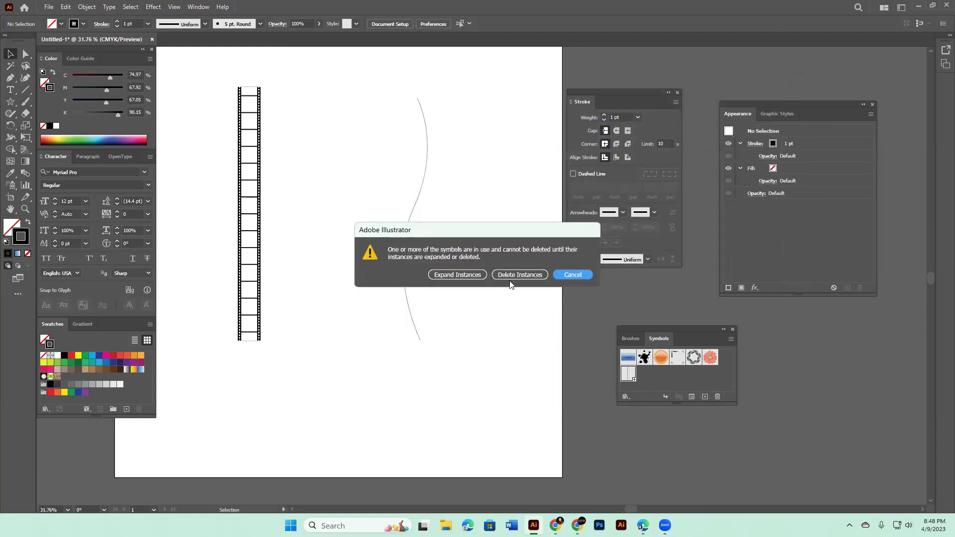
pyautogui.click(516, 277)
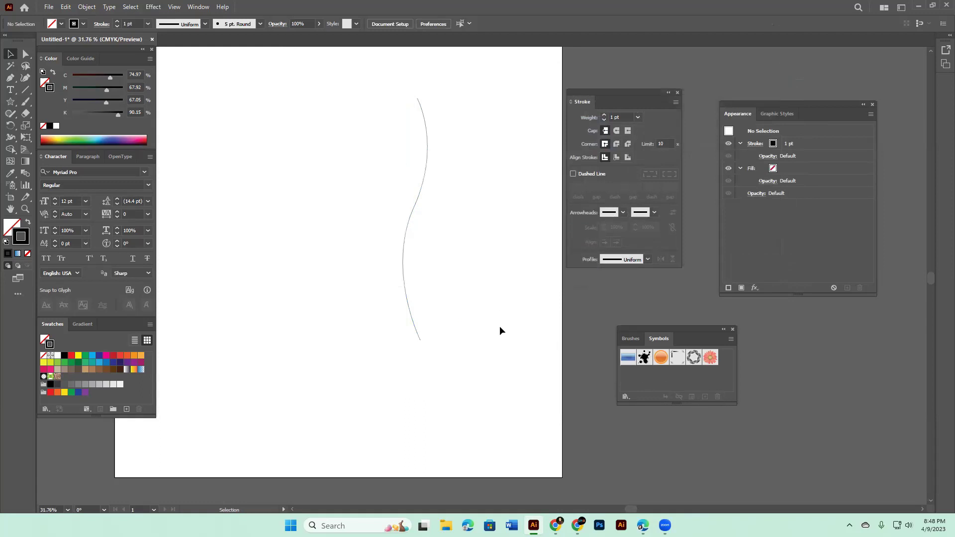
pyautogui.hotkey('ctrl', 'z')
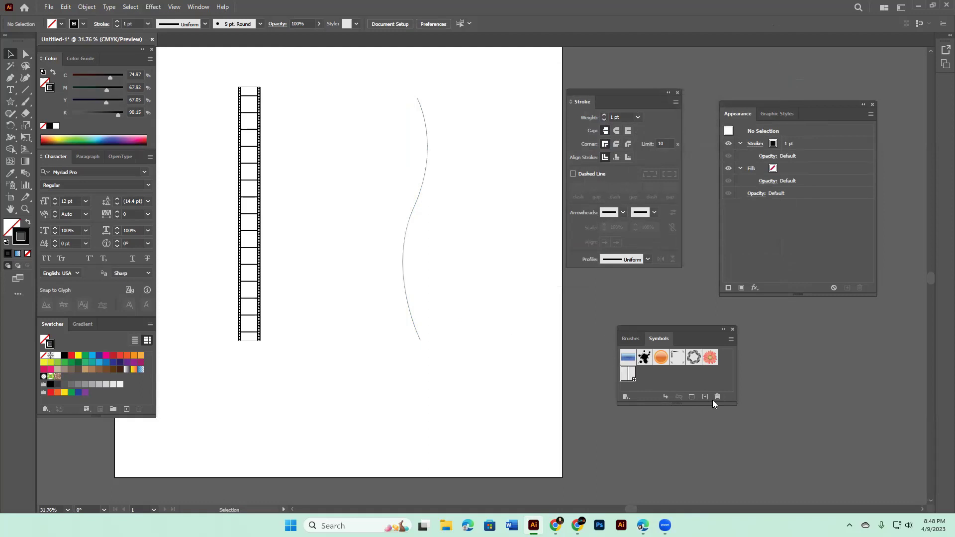
pyautogui.click(717, 396)
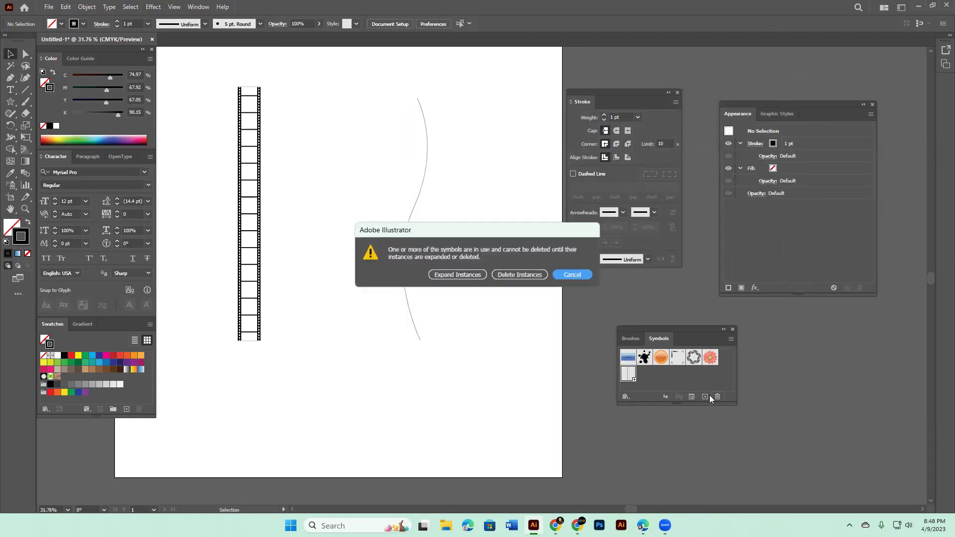
pyautogui.click(456, 275)
# - Save the horizontal film strip as a new symbol
pyautogui.moveTo(212, 71)
pyautogui.mouseDown()
pyautogui.moveTo(311, 321)
pyautogui.moveTo(270, 342)
pyautogui.moveTo(366, 212)
pyautogui.mouseUp()
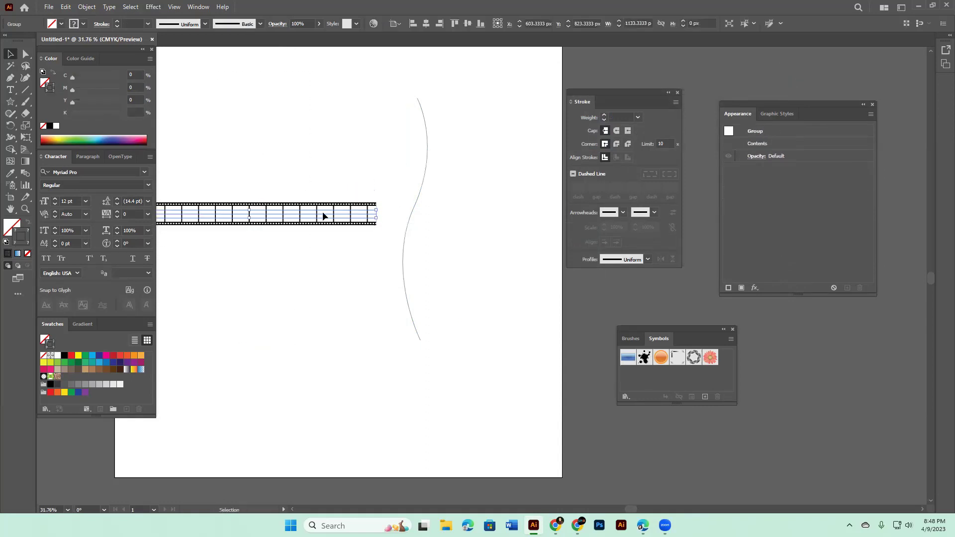
pyautogui.click(704, 396)
pyautogui.click(474, 344)
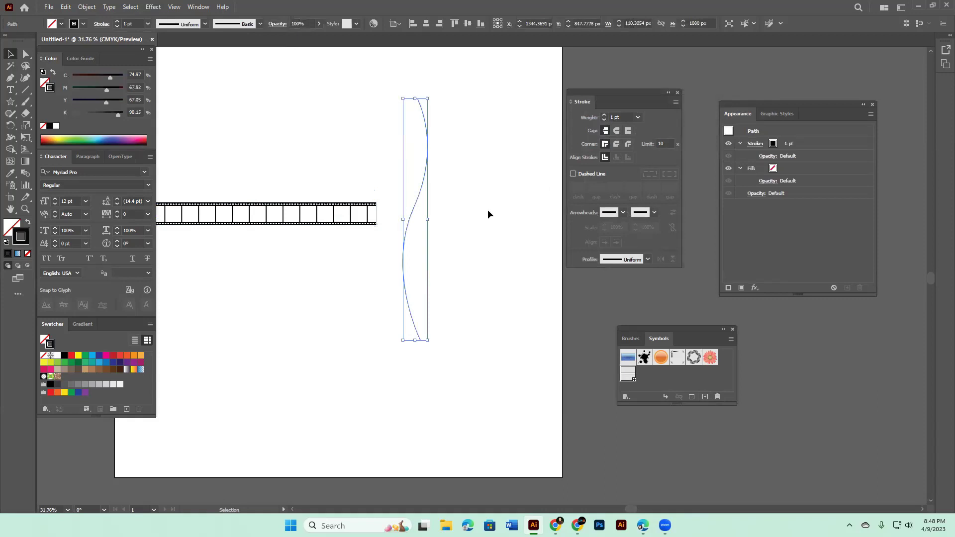
pyautogui.moveTo(486, 215); pyautogui.dragTo(556, 254)
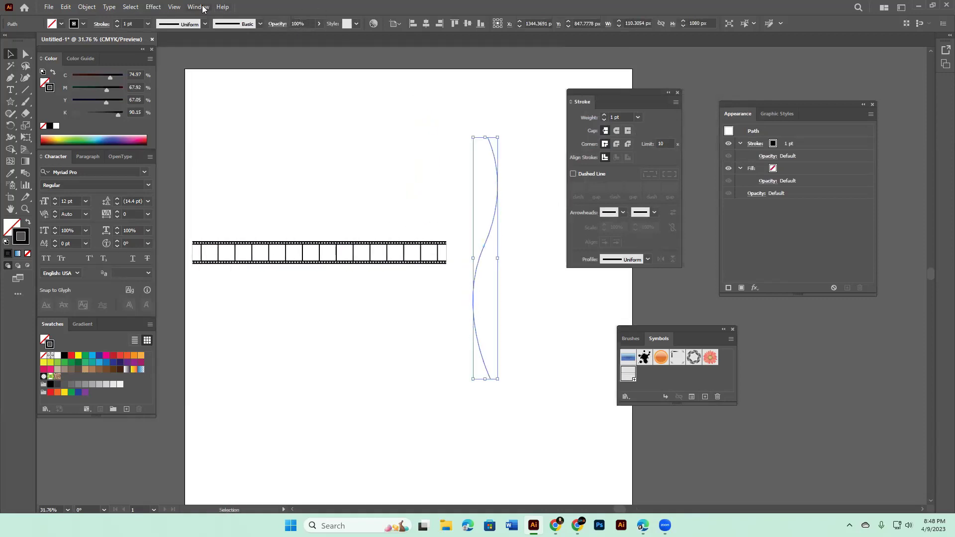
# - Apply Extrude & Bevel (Classic) to the wavy curve, rotated to about 37°, -10°, 8°
pyautogui.click(149, 7)
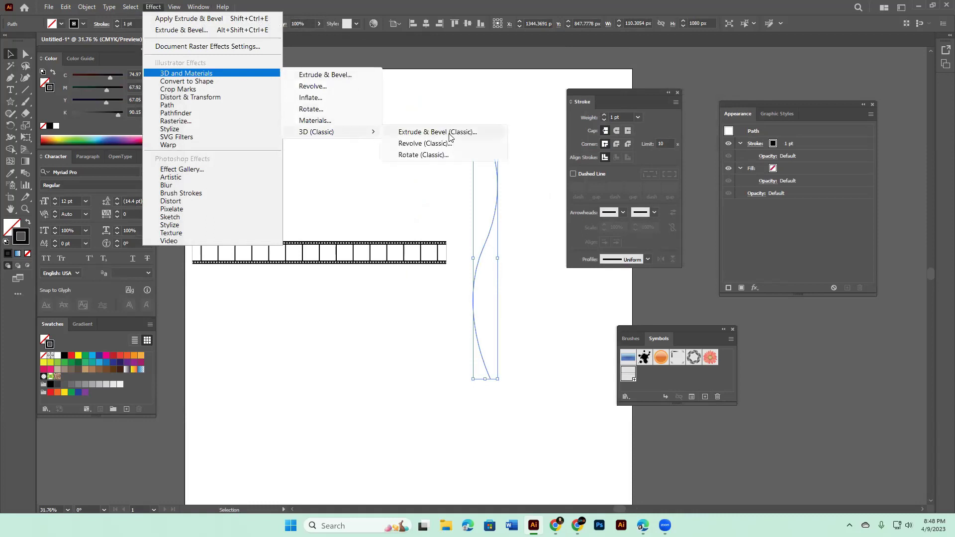
pyautogui.moveTo(316, 131)
pyautogui.click(450, 135)
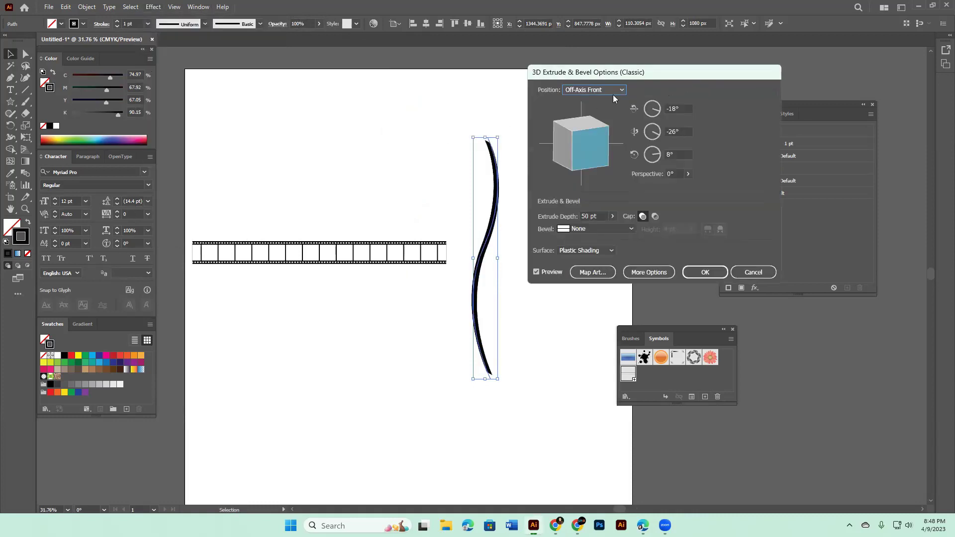
pyautogui.moveTo(666, 74); pyautogui.dragTo(738, 73)
pyautogui.moveTo(664, 144); pyautogui.dragTo(664, 126)
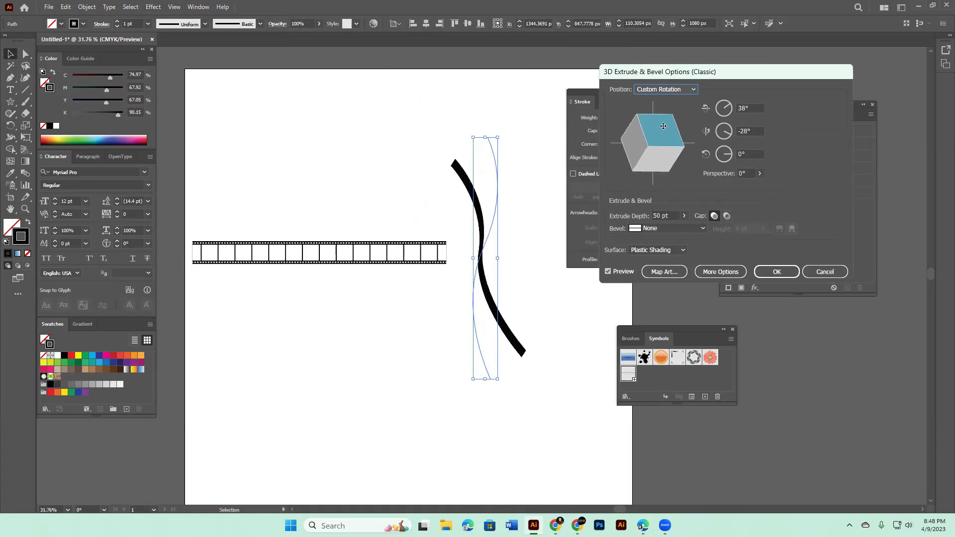
pyautogui.moveTo(663, 126); pyautogui.dragTo(654, 127)
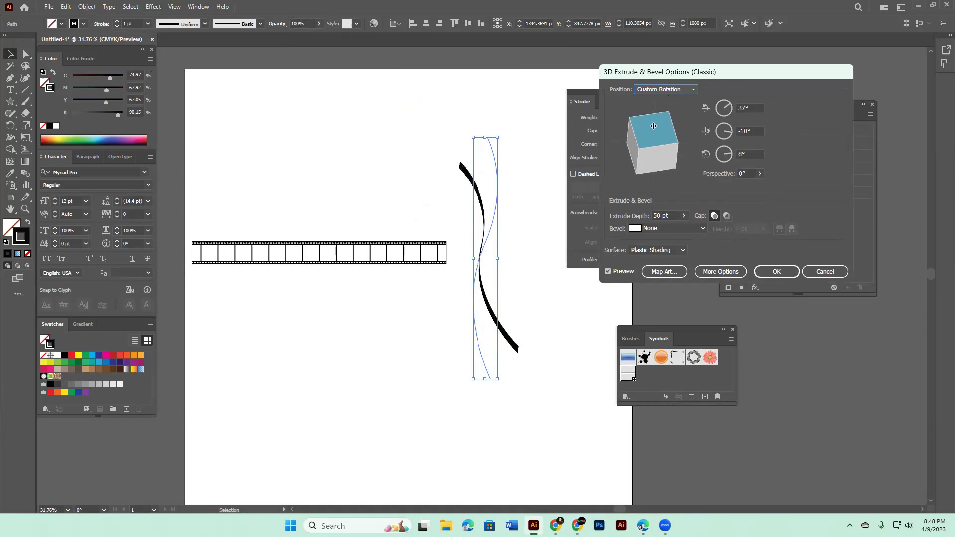
# - Map the New Symbol film strip onto surface 3 of the extrusion, scaled to fit
pyautogui.click(668, 271)
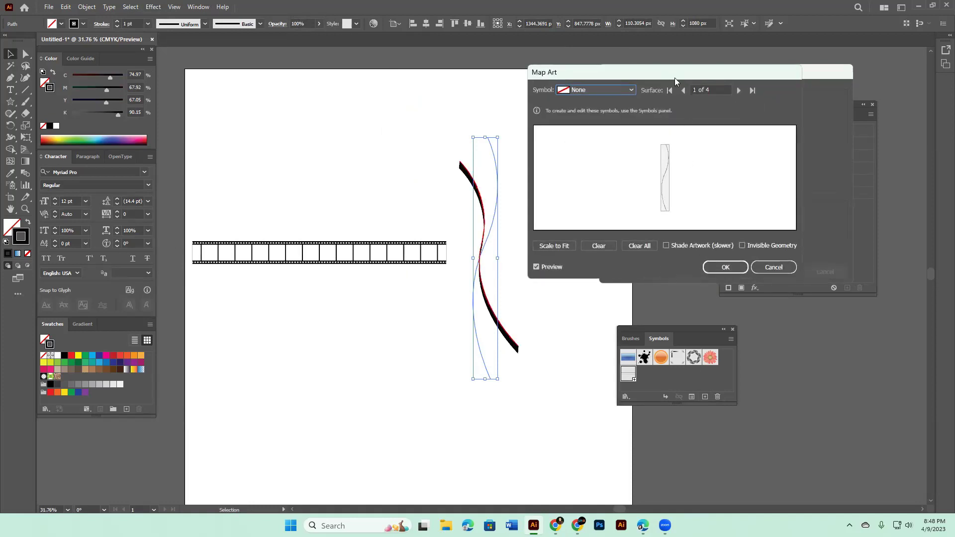
pyautogui.moveTo(675, 78); pyautogui.dragTo(695, 83)
pyautogui.click(759, 95)
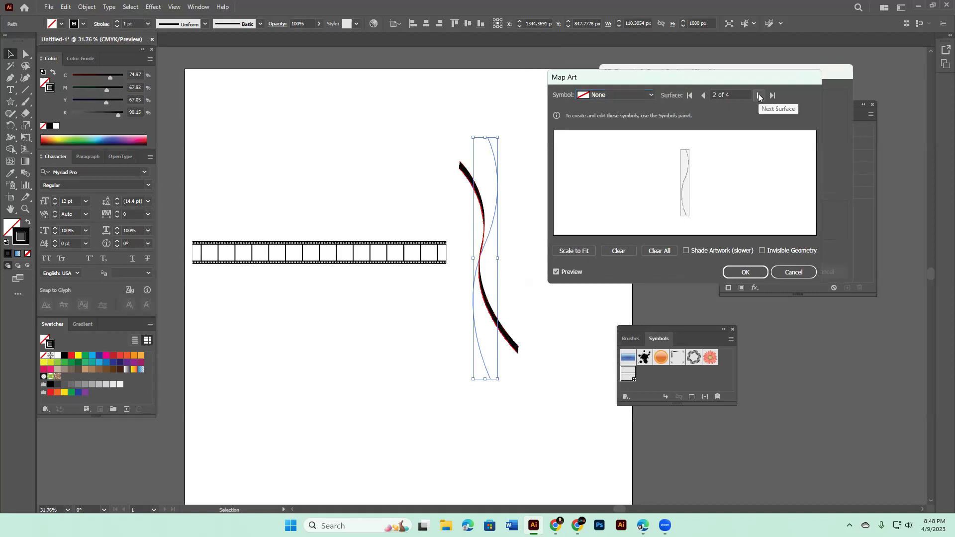
pyautogui.click(759, 95)
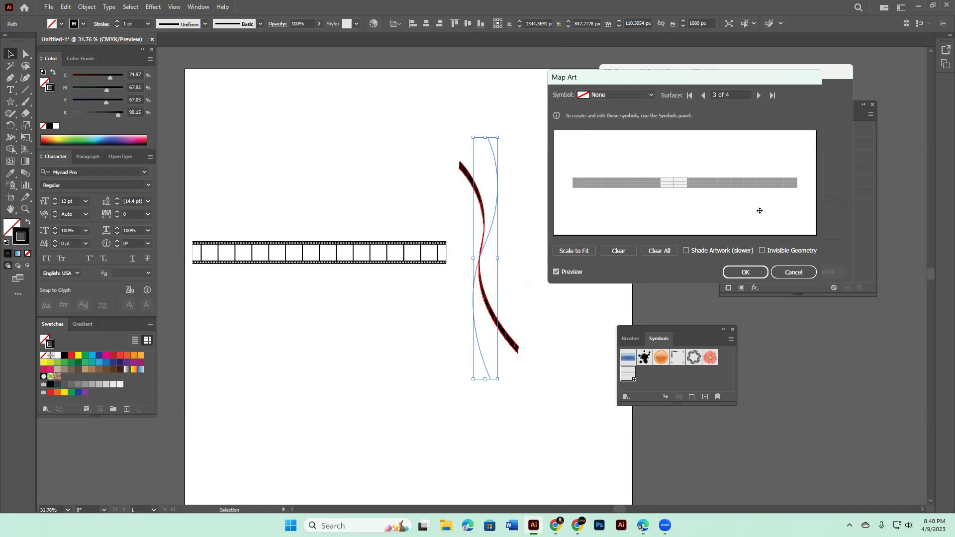
pyautogui.click(651, 94)
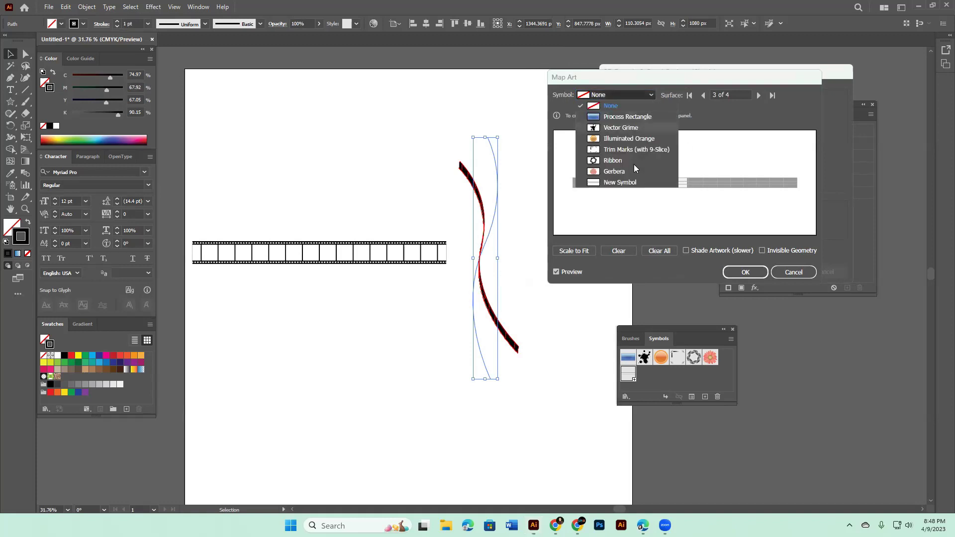
pyautogui.click(629, 183)
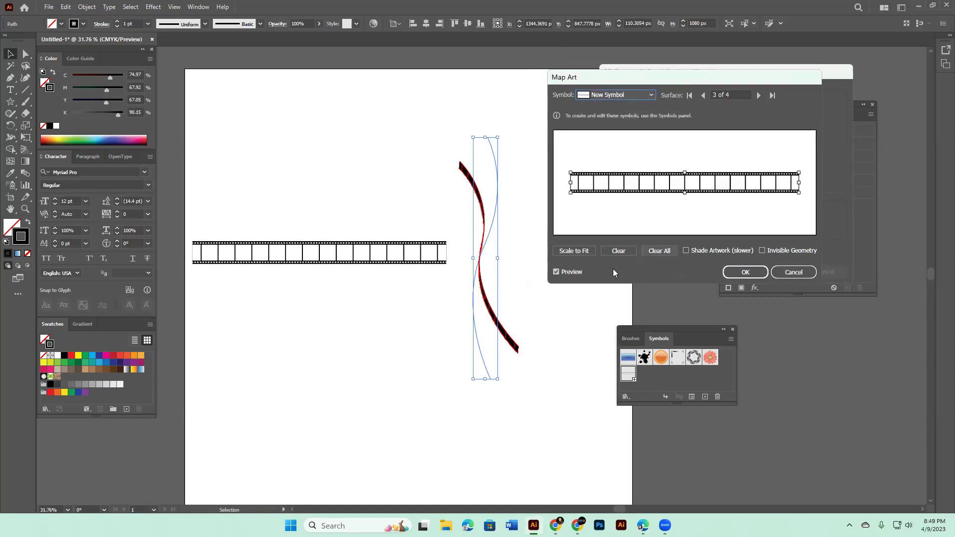
pyautogui.click(576, 252)
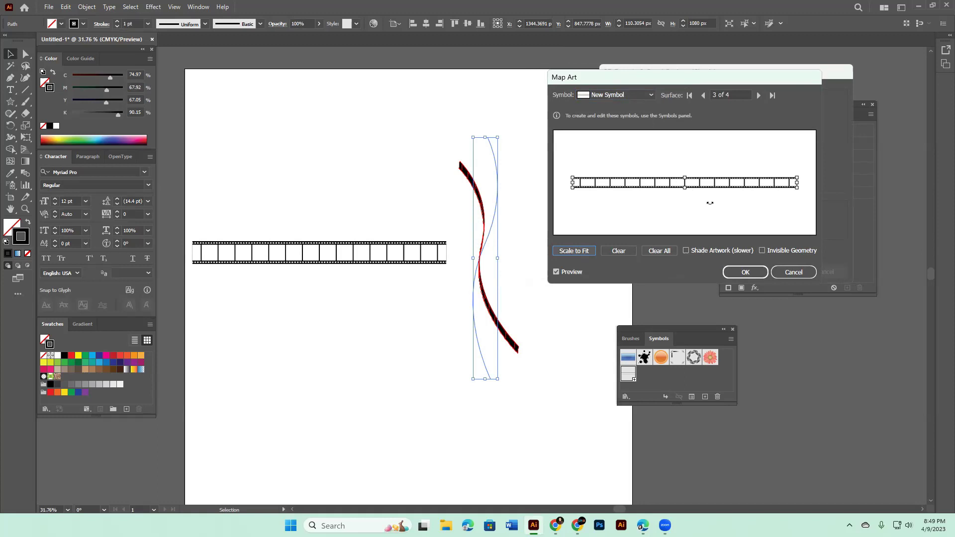
# - Map a symbol onto surface 4, scale it to fit, and apply the 3D effect
pyautogui.click(758, 95)
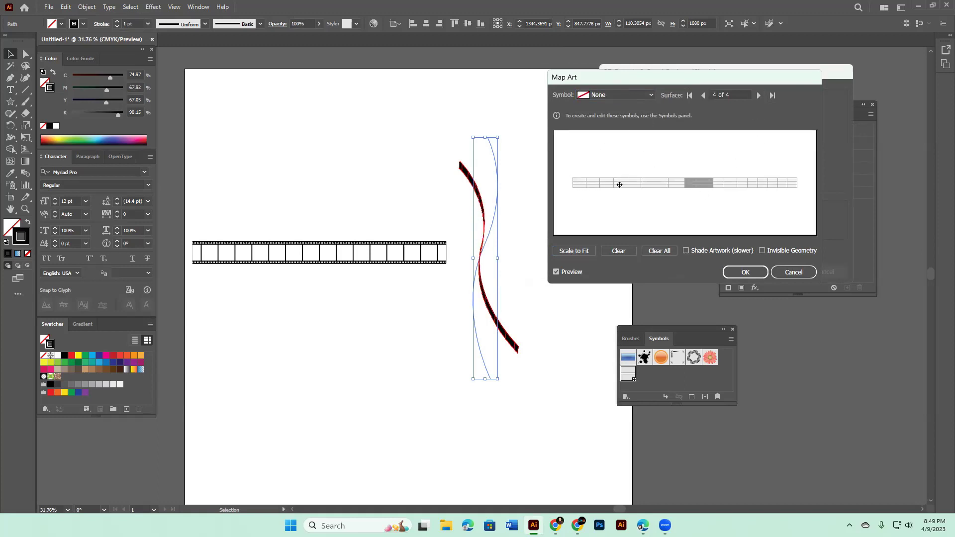
pyautogui.click(647, 95)
pyautogui.click(622, 183)
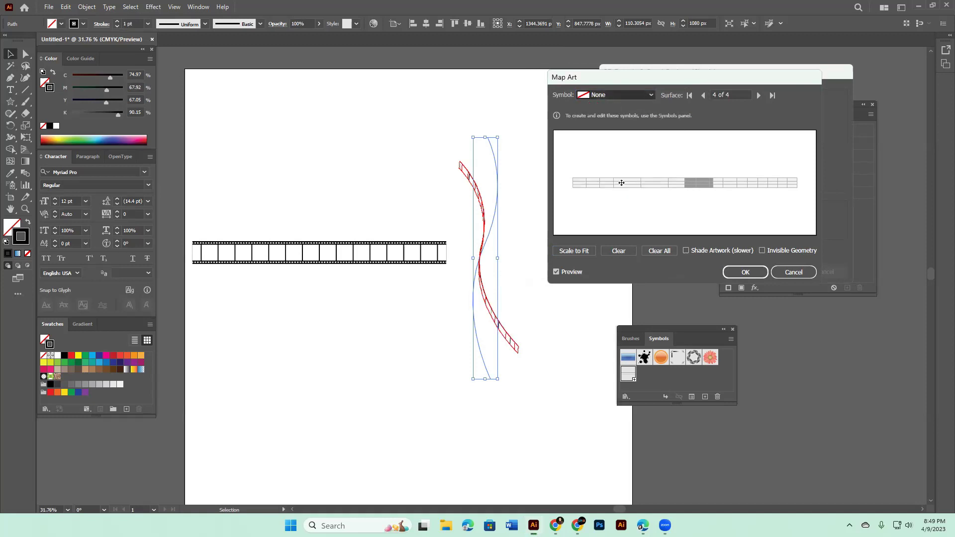
pyautogui.click(576, 251)
pyautogui.click(750, 273)
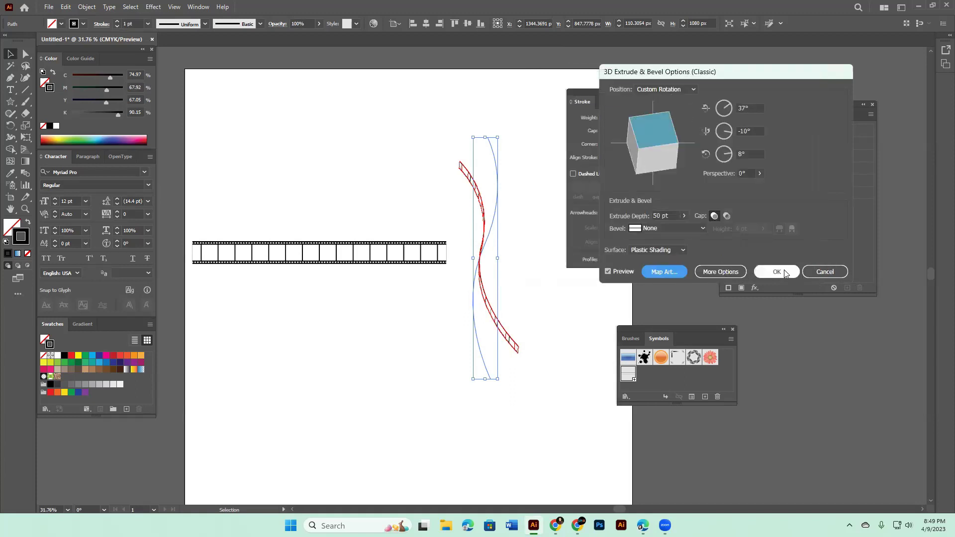
pyautogui.click(784, 273)
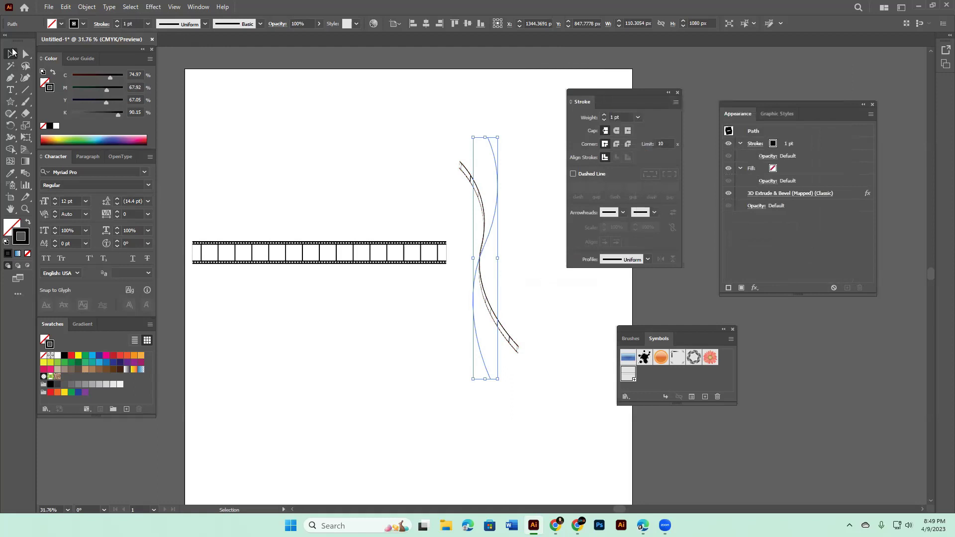
# - Marquee-select the curved 3D ribbon path, deselecting between tries to check the rendered result
pyautogui.click(413, 177)
pyautogui.moveTo(542, 380); pyautogui.dragTo(499, 295)
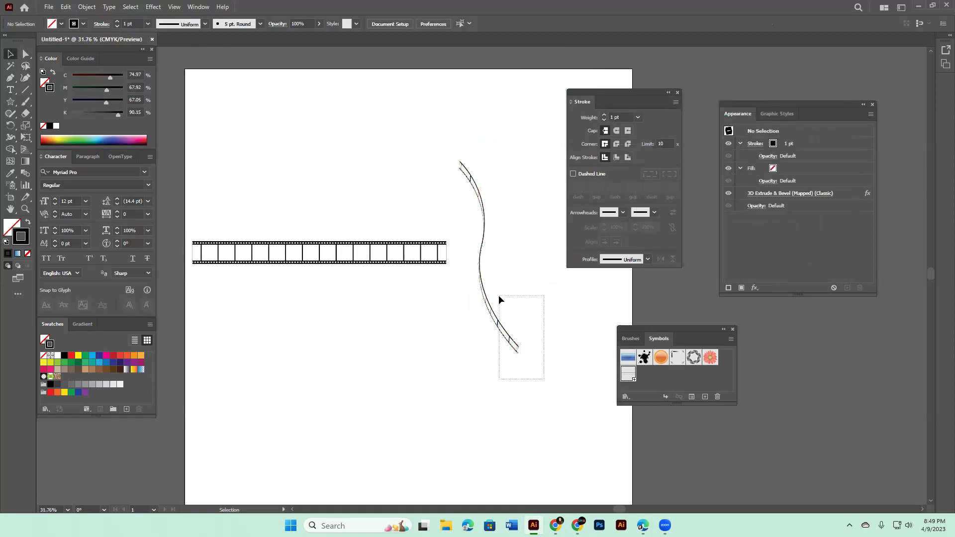
pyautogui.moveTo(426, 124); pyautogui.dragTo(501, 181)
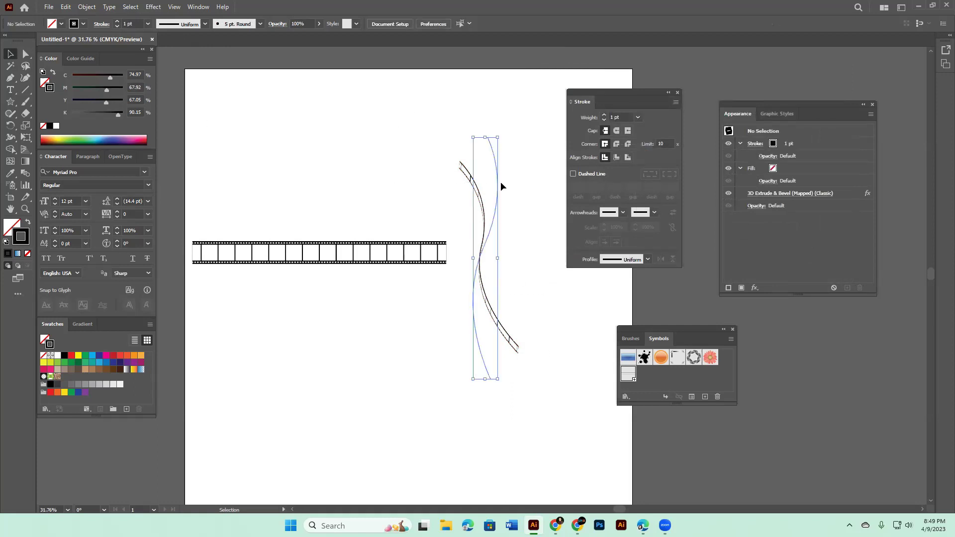
pyautogui.click(540, 274)
pyautogui.moveTo(537, 385); pyautogui.dragTo(498, 296)
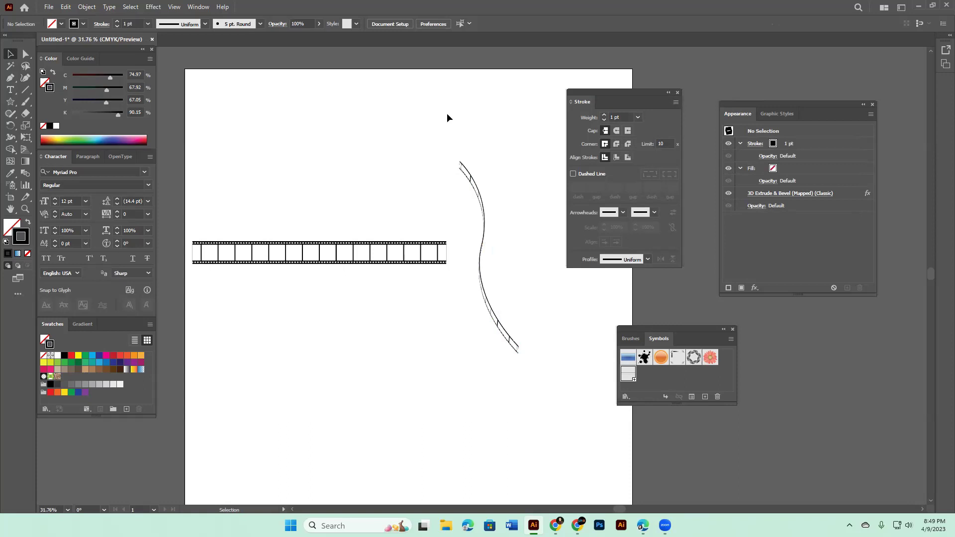
pyautogui.moveTo(429, 124); pyautogui.dragTo(487, 199)
pyautogui.click(518, 315)
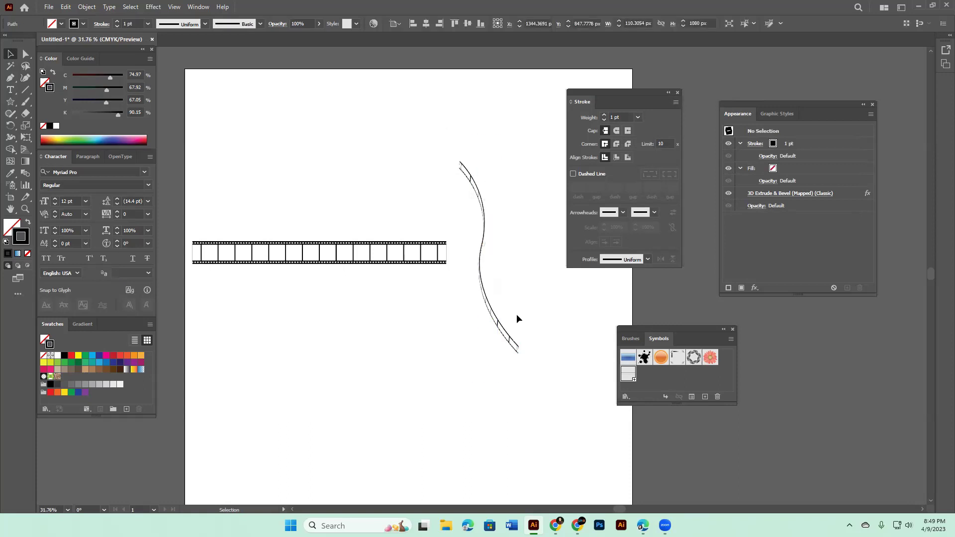
pyautogui.moveTo(447, 114); pyautogui.dragTo(493, 190)
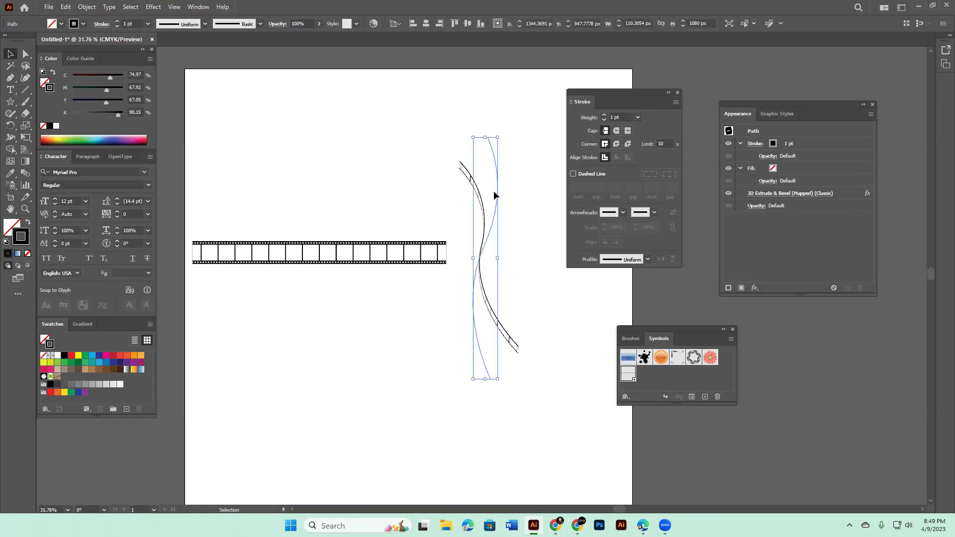
pyautogui.click(545, 413)
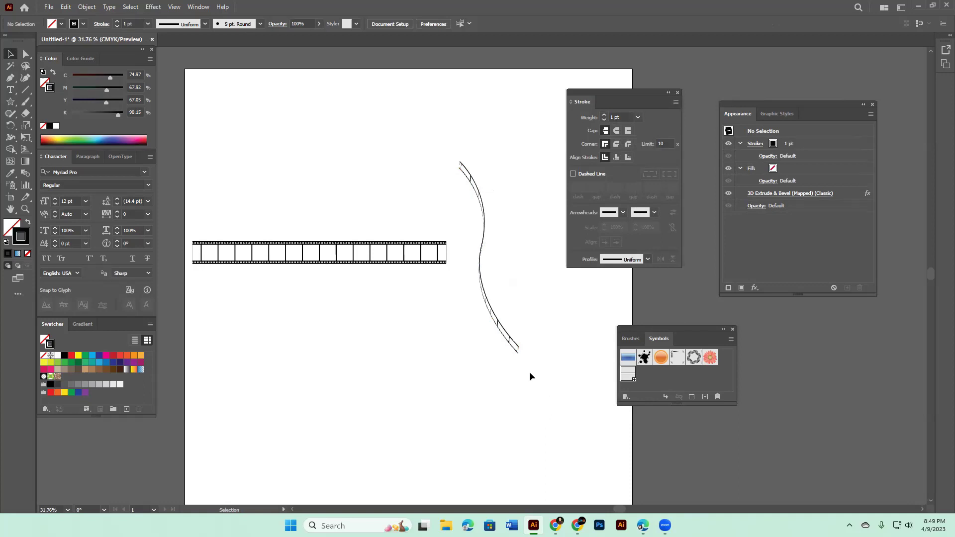
pyautogui.moveTo(432, 97); pyautogui.dragTo(535, 183)
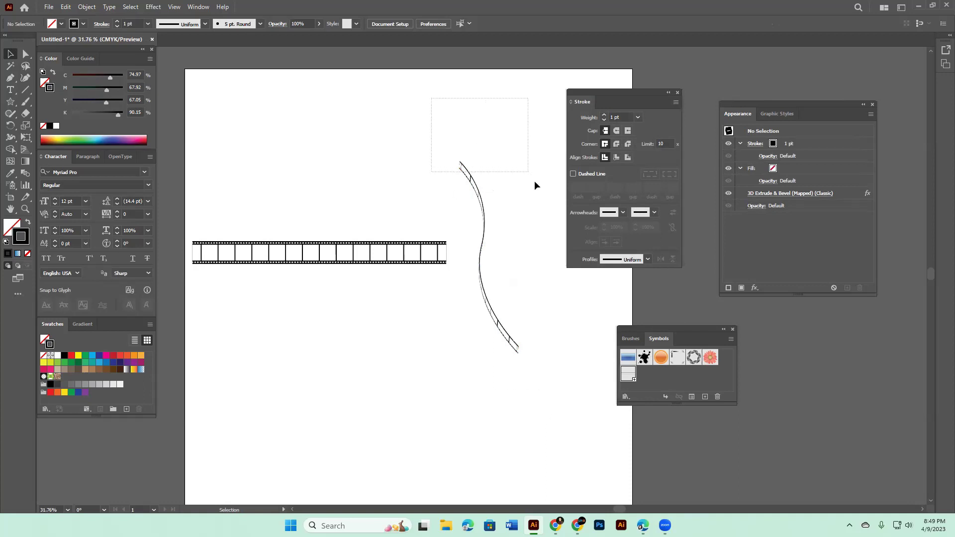
pyautogui.click(519, 289)
pyautogui.moveTo(563, 429); pyautogui.dragTo(467, 258)
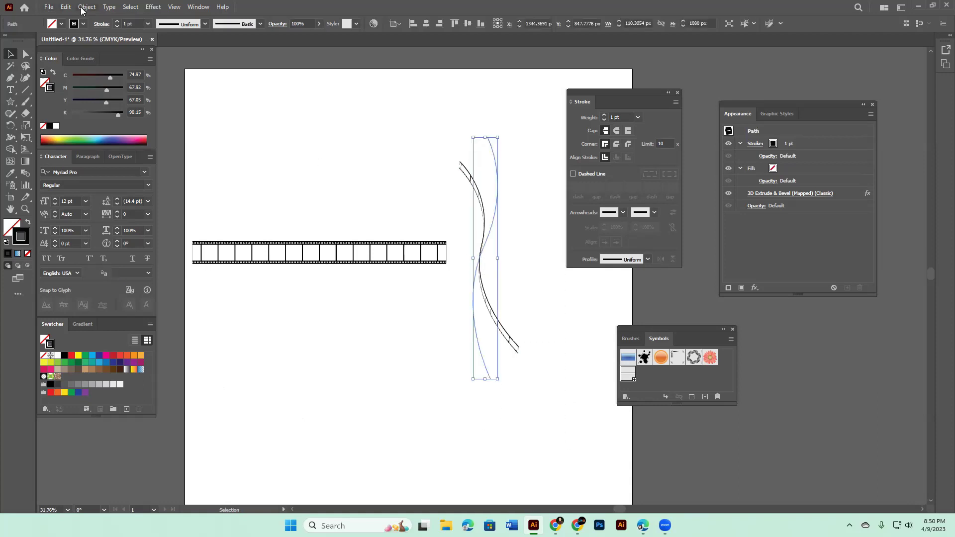
# - Expand the curved 3D film strip's appearance into an ordinary group
pyautogui.click(86, 7)
pyautogui.click(121, 154)
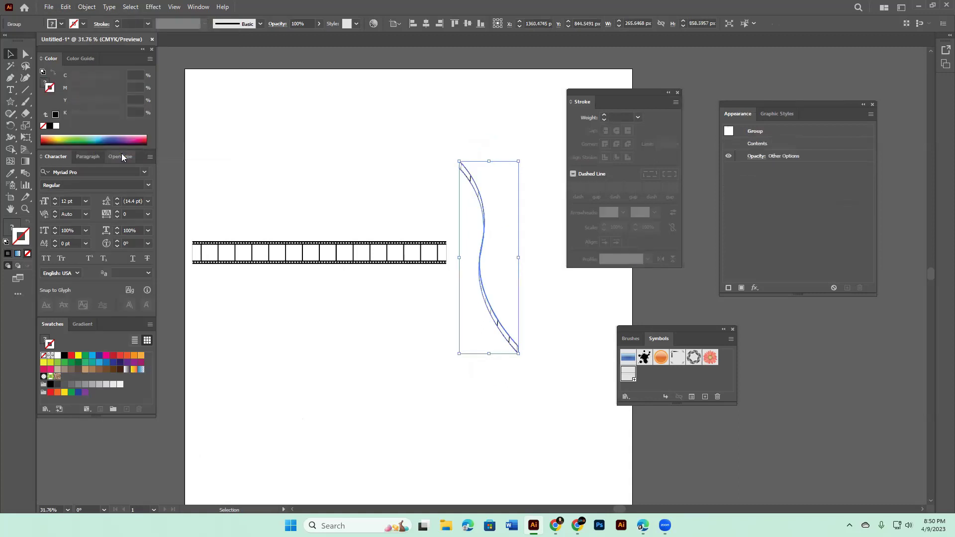
pyautogui.click(94, 8)
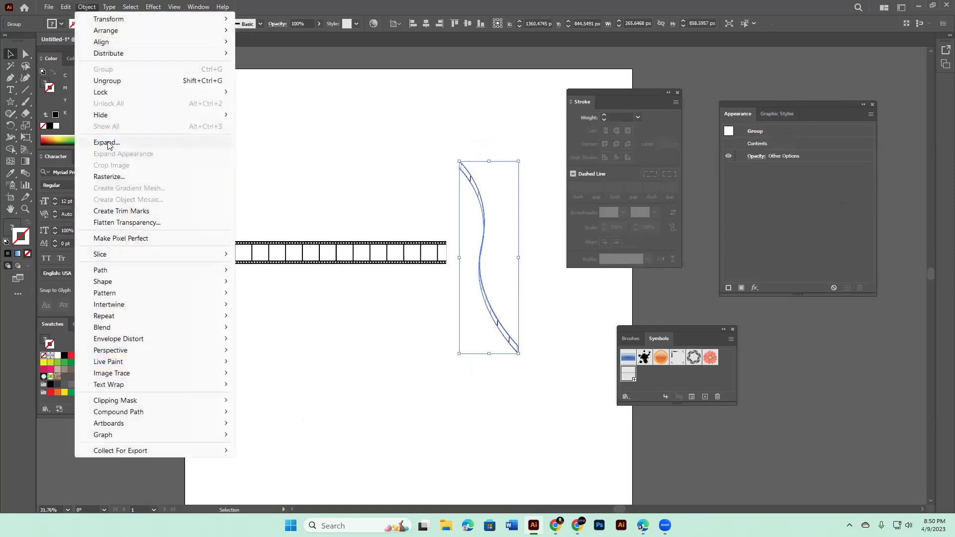
pyautogui.click(94, 145)
# - Try positions for the expanded curve group, moving it up-right and below the straight strip
pyautogui.click(416, 407)
pyautogui.moveTo(500, 324); pyautogui.dragTo(537, 252)
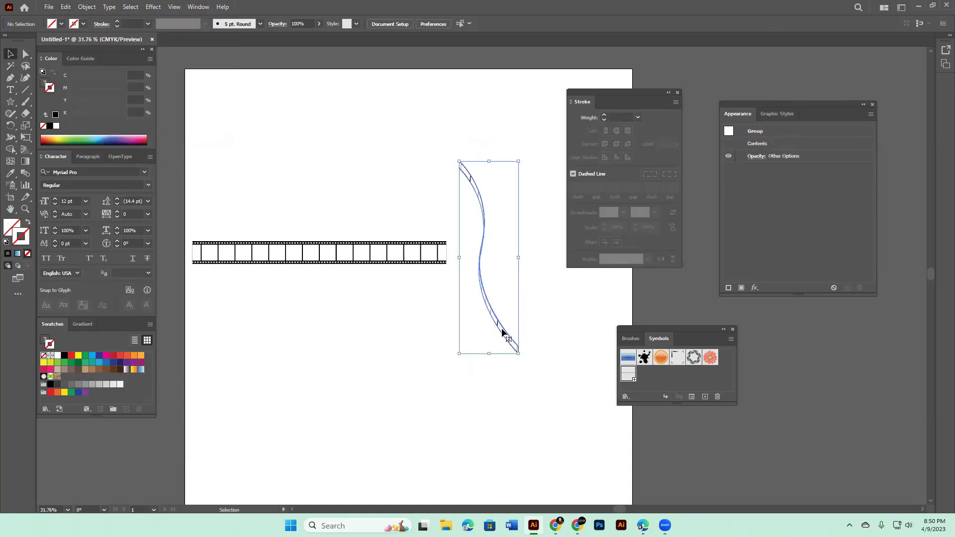
pyautogui.moveTo(537, 257); pyautogui.dragTo(324, 432)
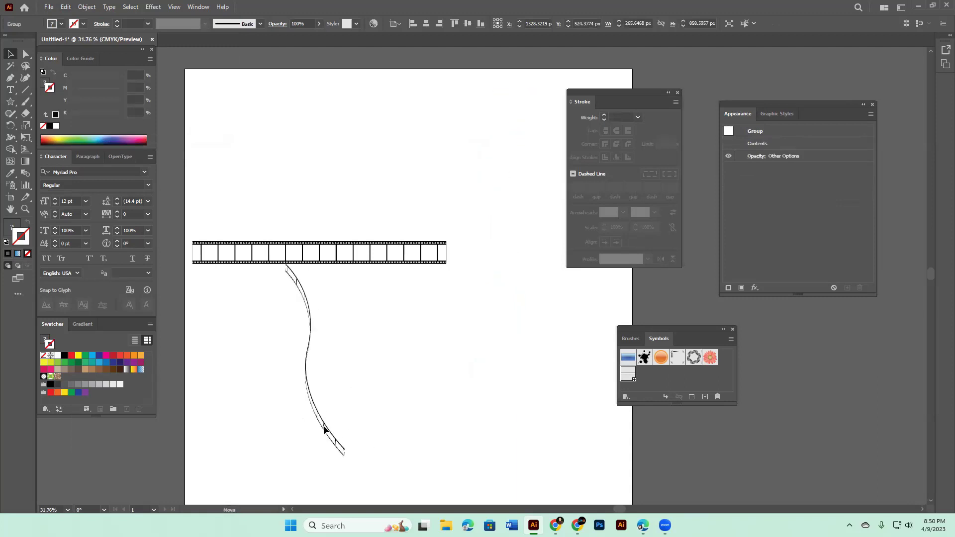
pyautogui.click(468, 417)
pyautogui.moveTo(365, 482); pyautogui.dragTo(253, 395)
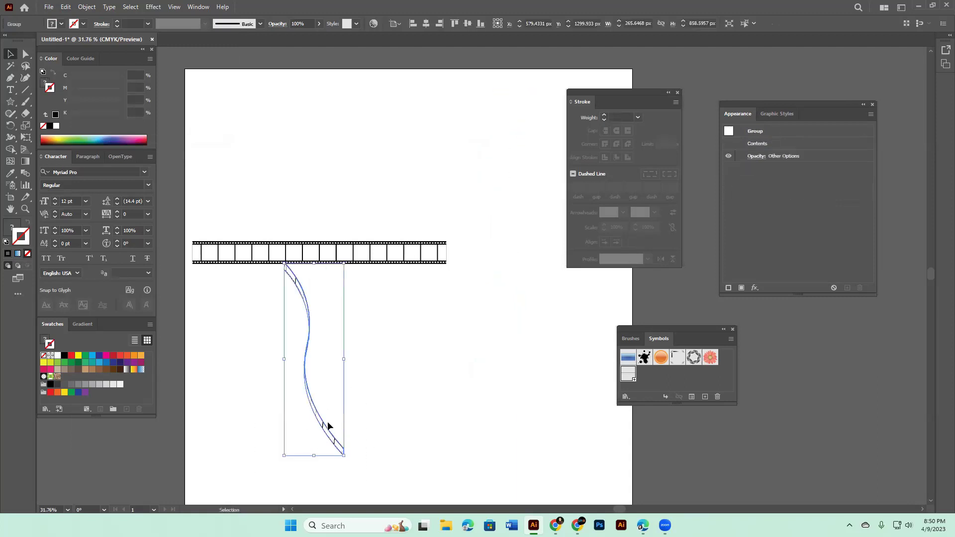
pyautogui.moveTo(331, 426); pyautogui.dragTo(539, 278)
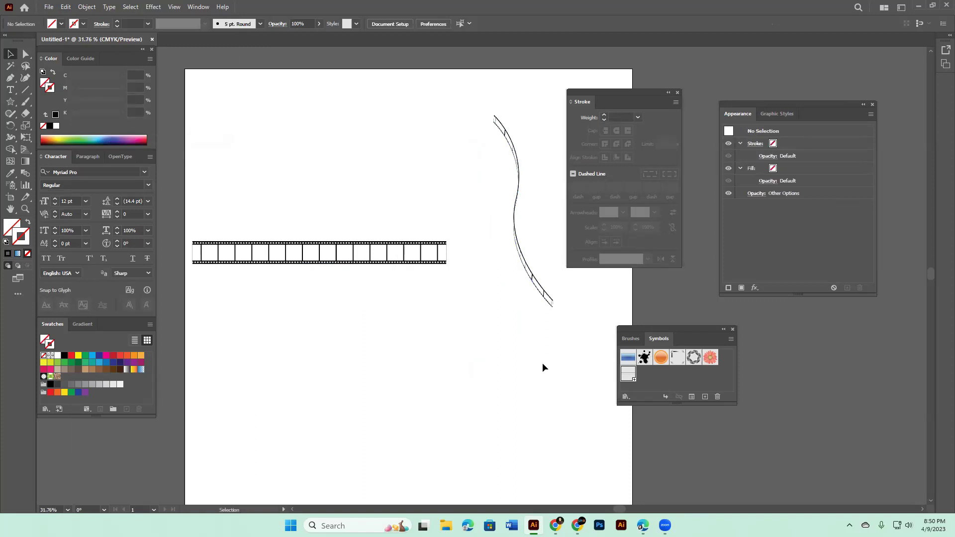
# - Settle the curved strip at the upper right and select the straight film strip
pyautogui.click(525, 271)
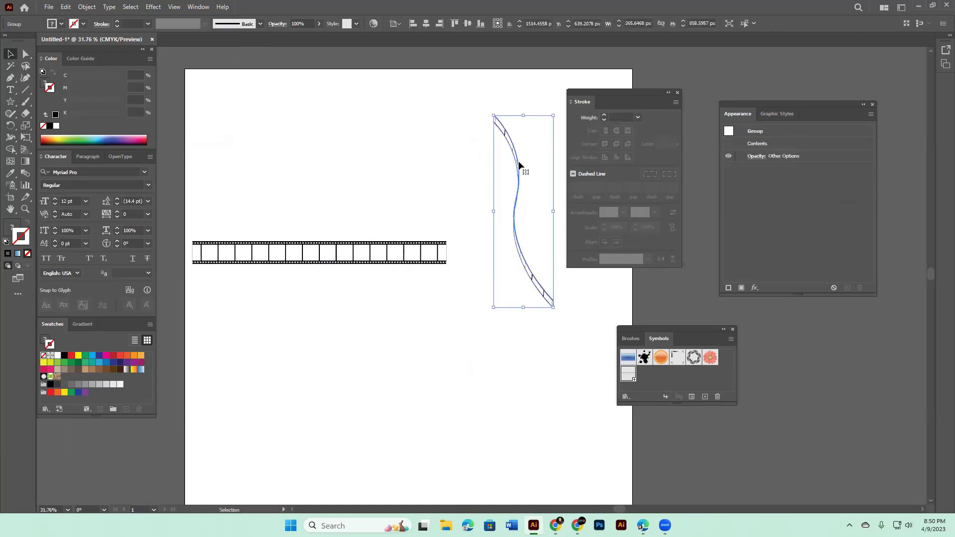
pyautogui.moveTo(518, 162)
pyautogui.mouseDown()
pyautogui.moveTo(371, 367)
pyautogui.moveTo(313, 351)
pyautogui.mouseUp()
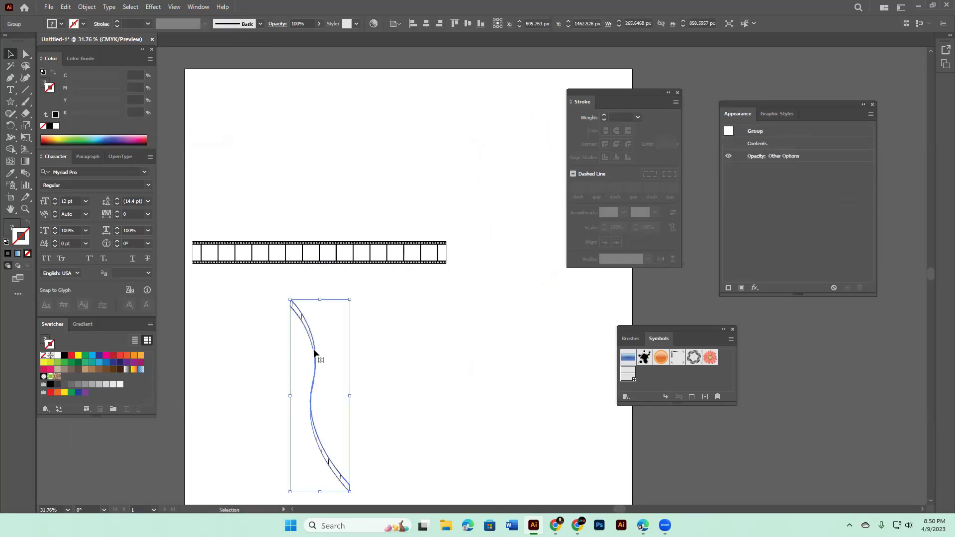
pyautogui.click(501, 339)
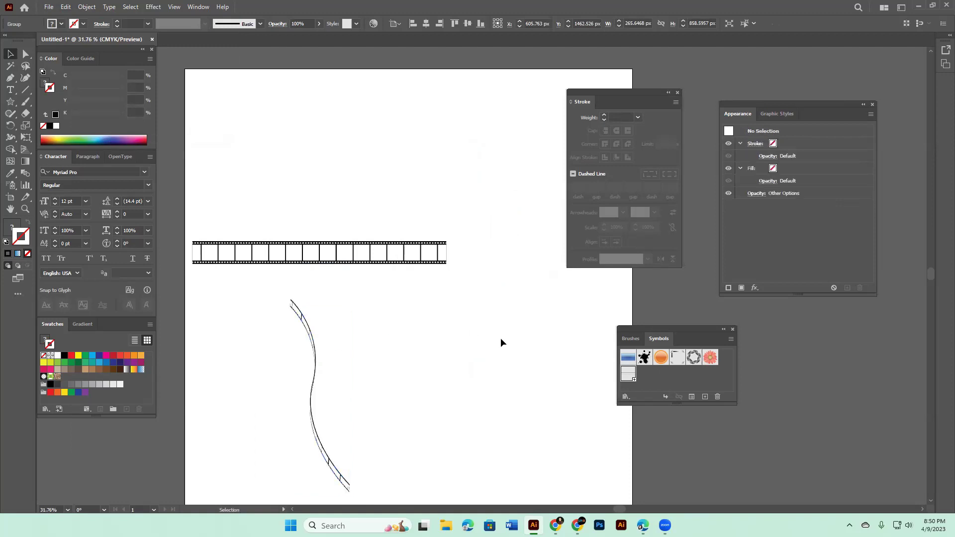
pyautogui.moveTo(247, 292); pyautogui.dragTo(364, 383)
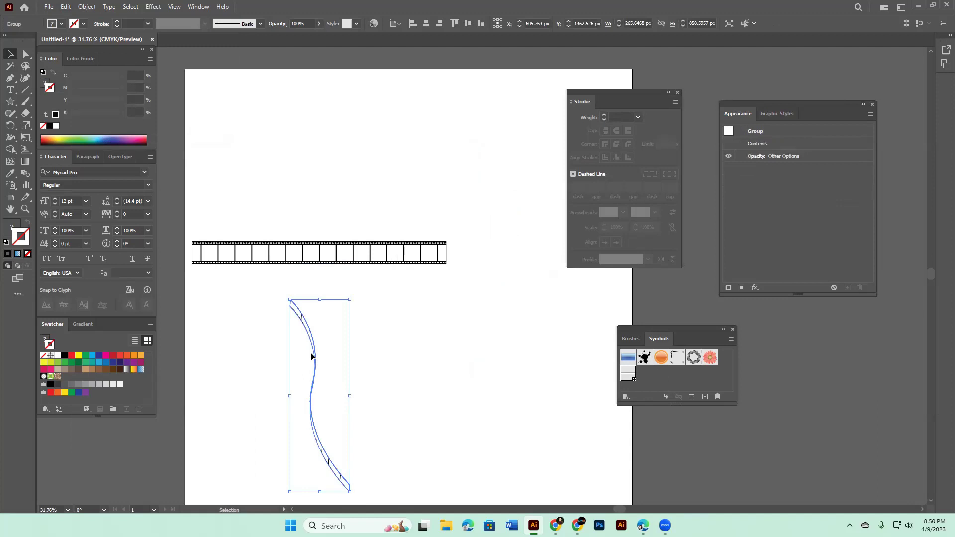
pyautogui.moveTo(315, 354); pyautogui.dragTo(538, 256)
pyautogui.click(432, 400)
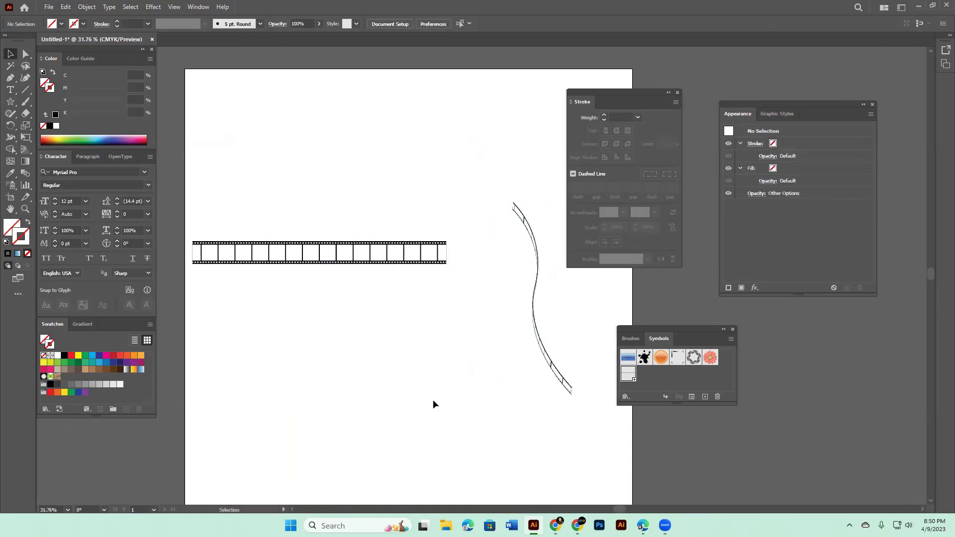
pyautogui.moveTo(400, 210); pyautogui.dragTo(470, 381)
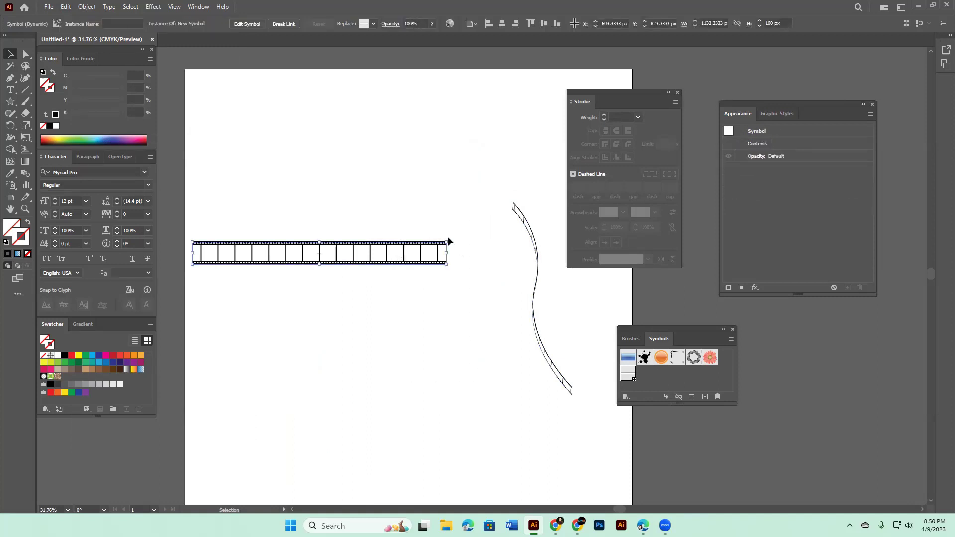
# - Rotate the straight film strip to stand vertically and zoom in on its top
pyautogui.moveTo(450, 239)
pyautogui.mouseDown()
pyautogui.moveTo(347, 368)
pyautogui.moveTo(332, 371)
pyautogui.mouseUp()
pyautogui.hotkey('ctrl', '=')
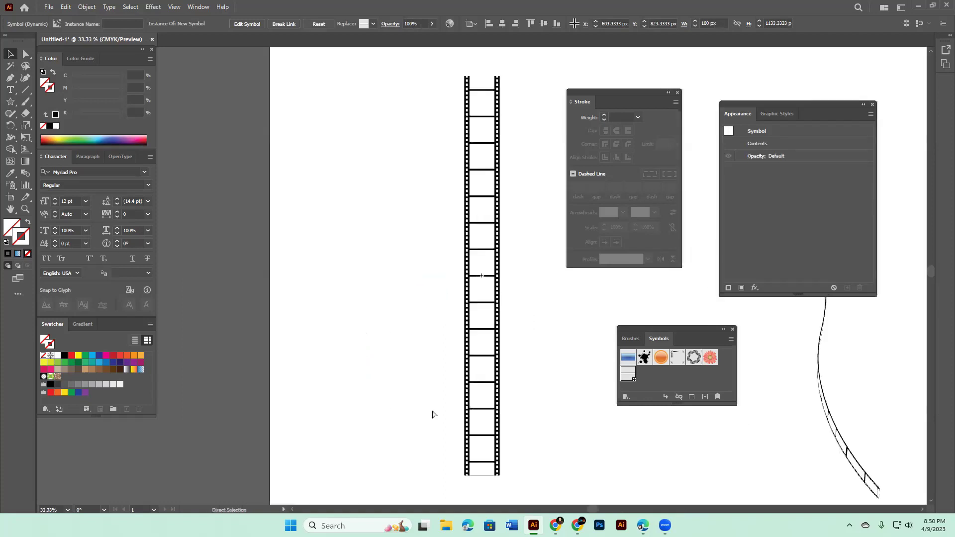
pyautogui.hotkey('ctrl', '=')
pyautogui.hotkey('ctrl', '=')
pyautogui.hotkey('ctrl', '=')
pyautogui.moveTo(574, 403)
pyautogui.mouseDown()
pyautogui.moveTo(491, 402)
pyautogui.moveTo(510, 535)
pyautogui.mouseUp()
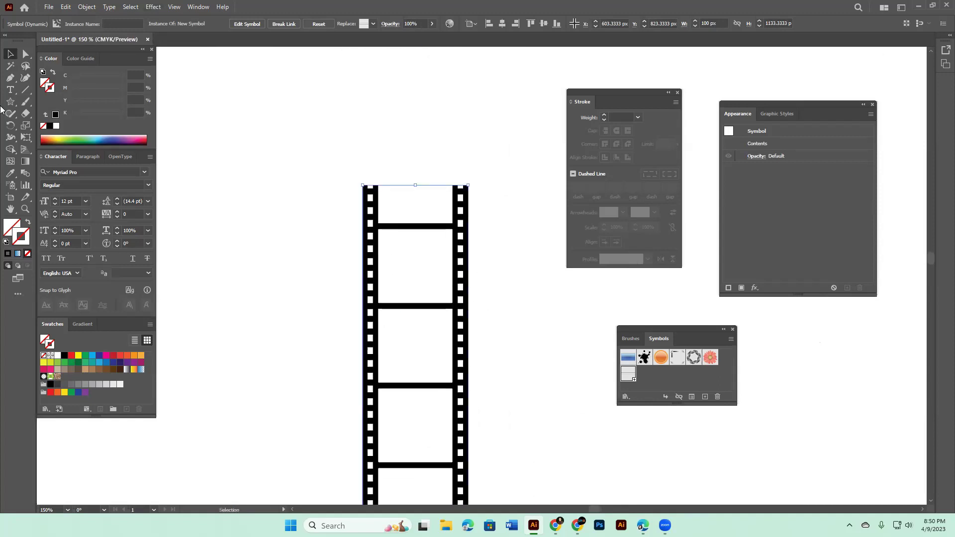
# - Draw a blue-filled square inside the film strip's second frame
pyautogui.moveTo(10, 101); pyautogui.dragTo(55, 103)
pyautogui.moveTo(378, 229); pyautogui.dragTo(453, 302)
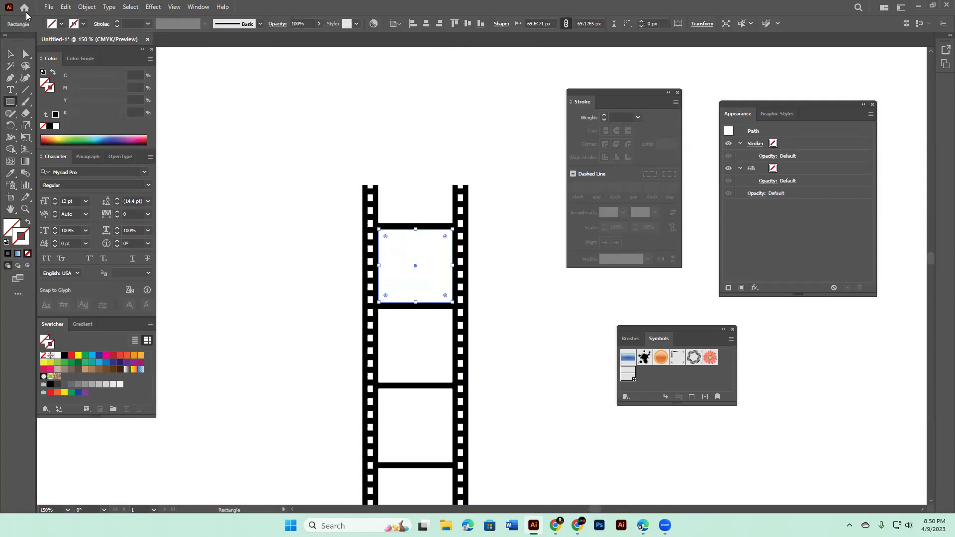
pyautogui.click(59, 24)
pyautogui.click(62, 43)
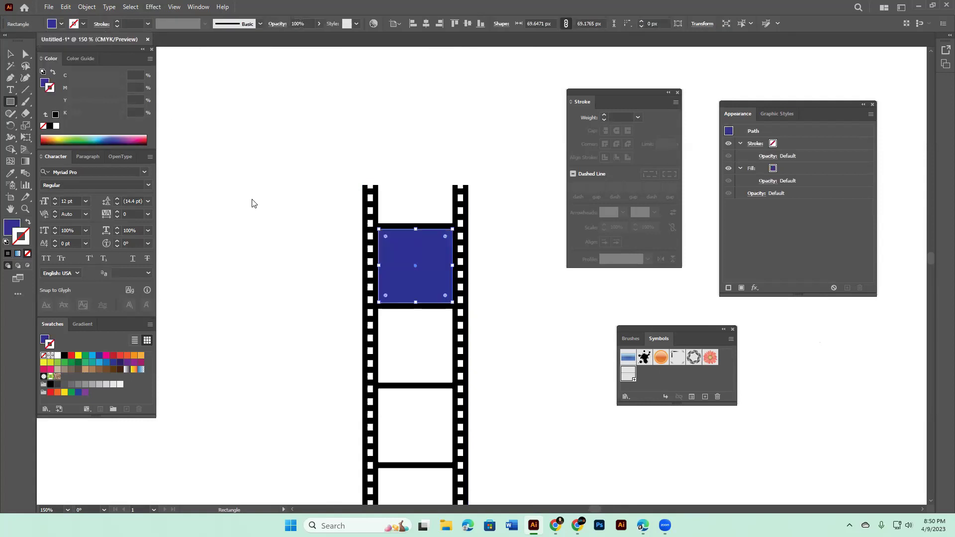
pyautogui.click(10, 54)
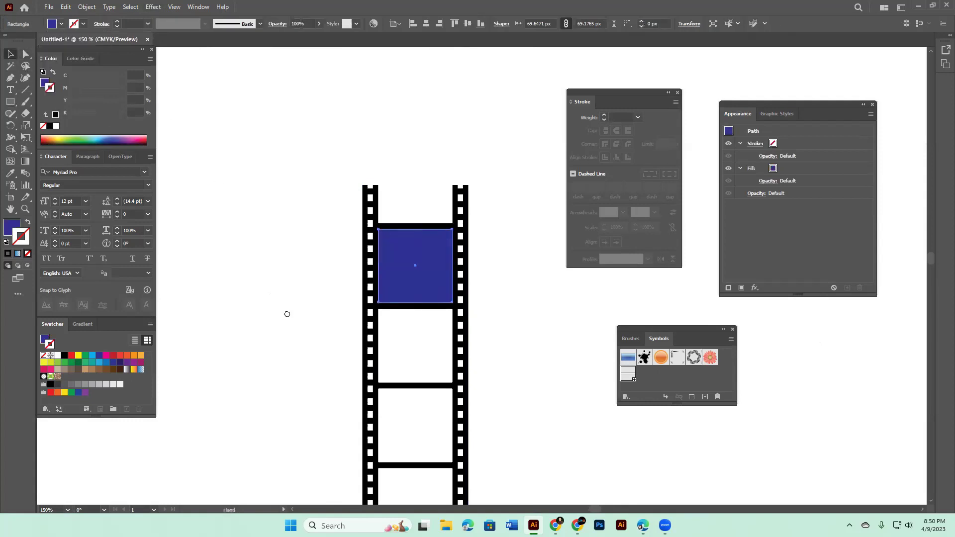
pyautogui.scroll(-3, 286, 313)
pyautogui.hscroll(2, 286, 314)
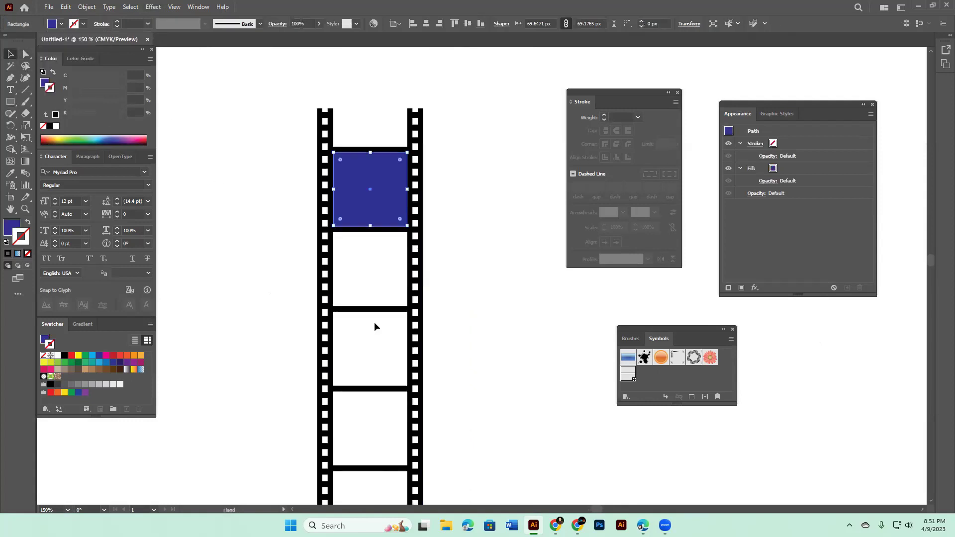
# - Minimize Illustrator, close the two chat popups, and minimize the browser to the desktop
pyautogui.click(921, 5)
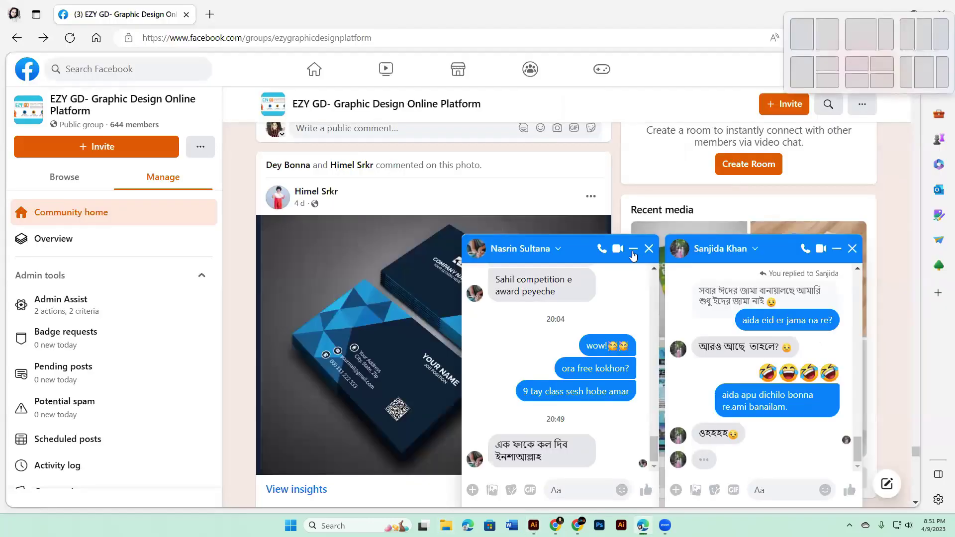
pyautogui.click(648, 248)
pyautogui.click(853, 248)
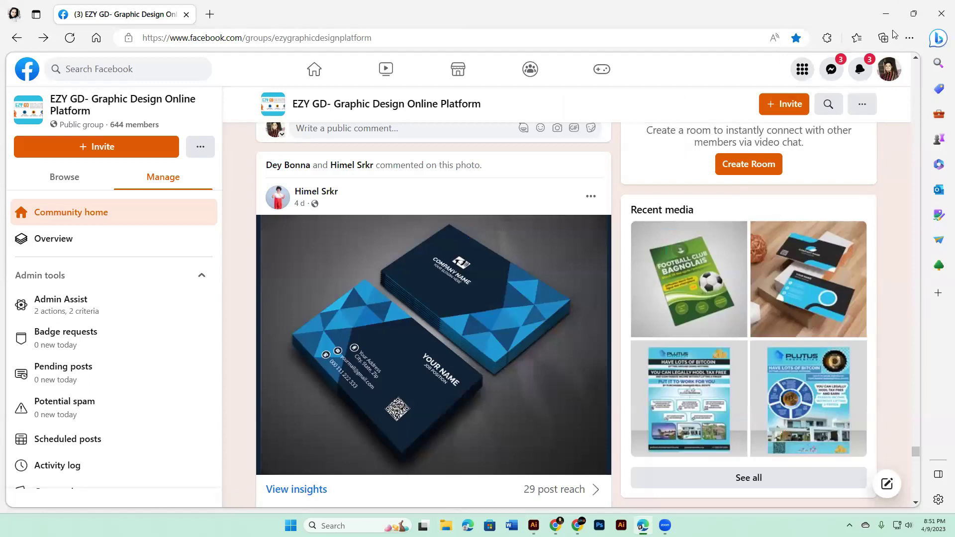
pyautogui.click(886, 13)
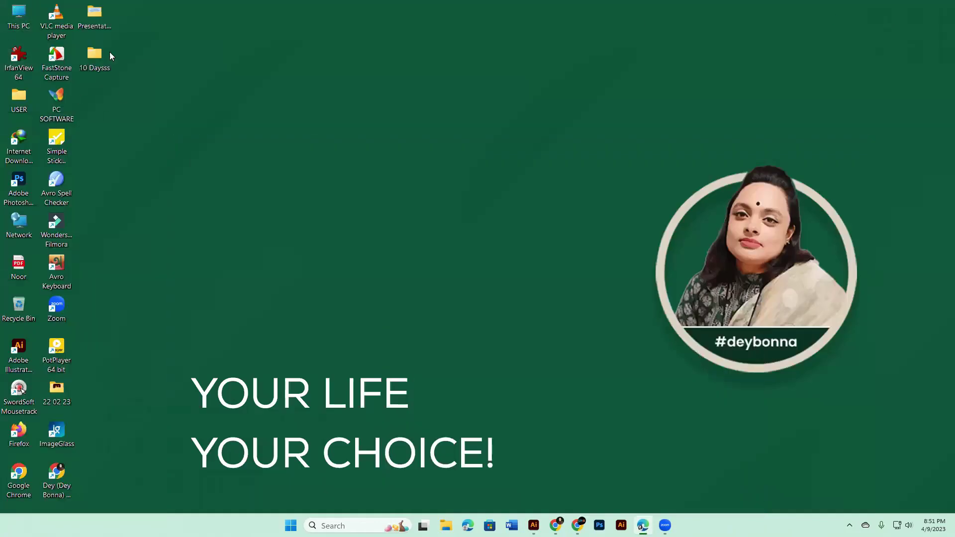
# - Open 22 02 23 > Images and drag the portrait photo onto Illustrator's taskbar button
pyautogui.doubleClick(93, 27)
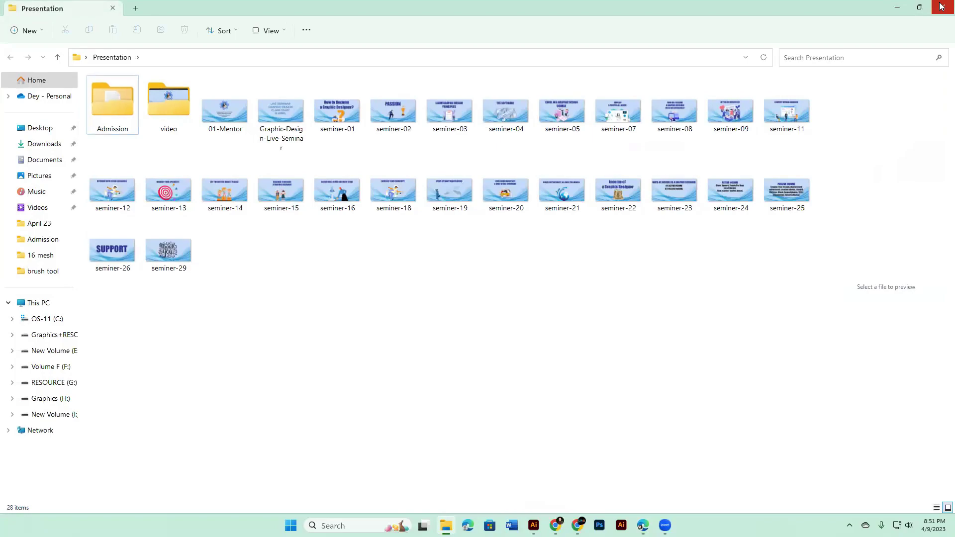
pyautogui.click(942, 7)
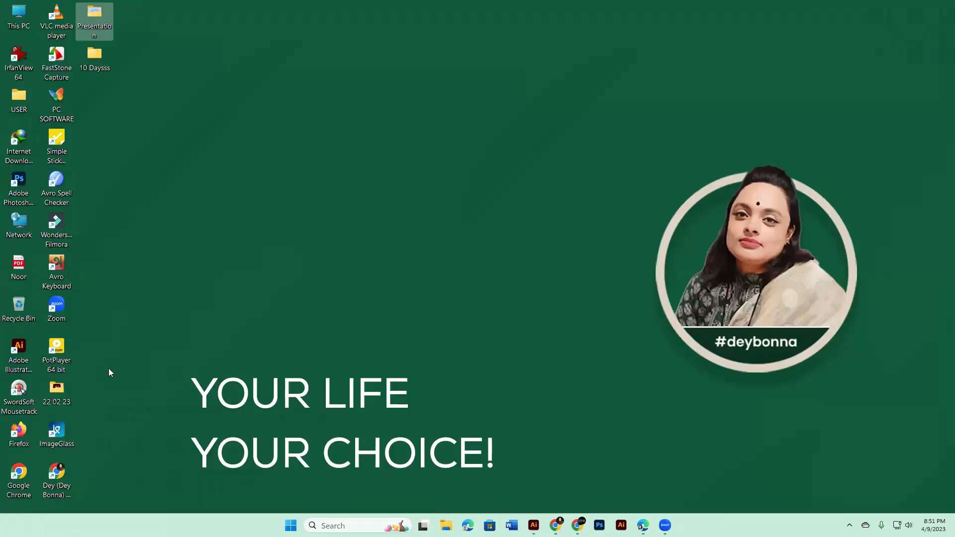
pyautogui.doubleClick(63, 394)
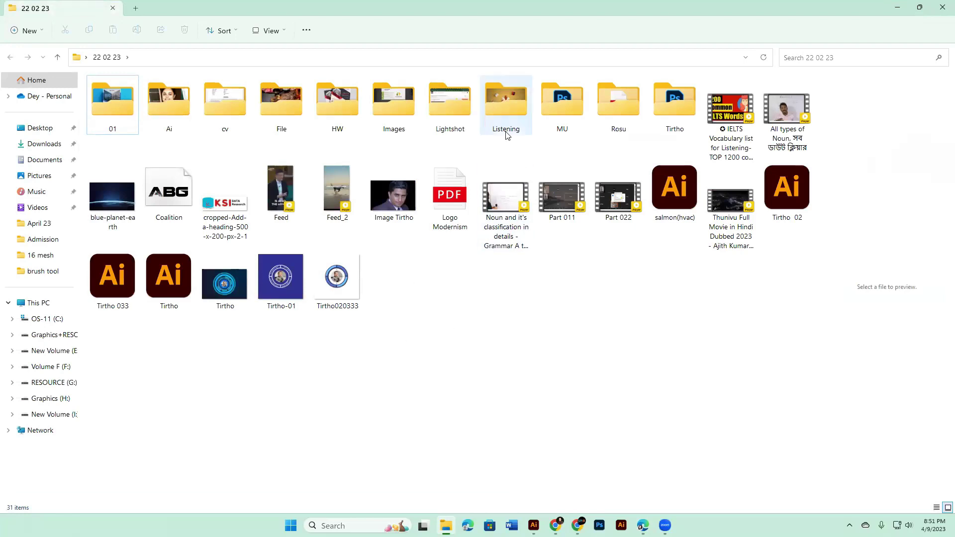
pyautogui.doubleClick(399, 102)
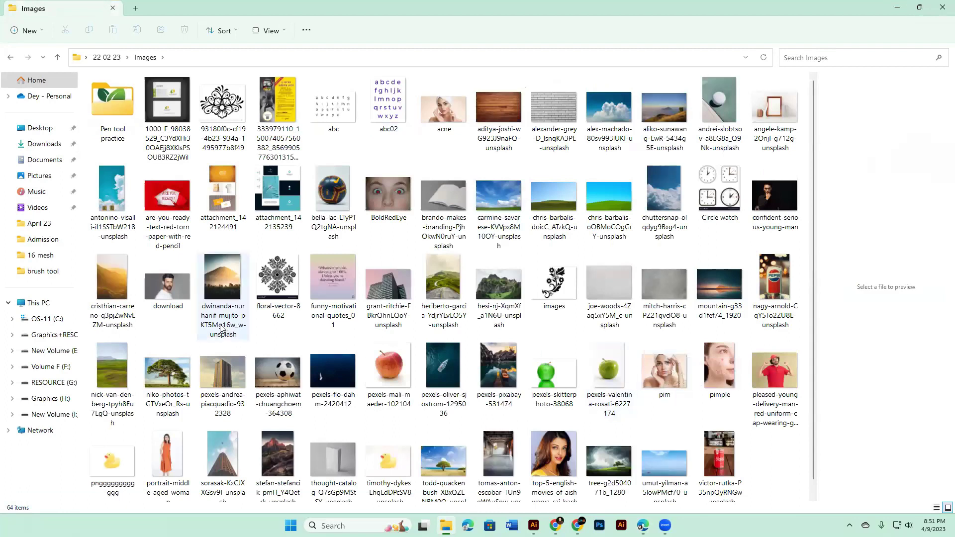
pyautogui.moveTo(559, 450); pyautogui.dragTo(533, 516)
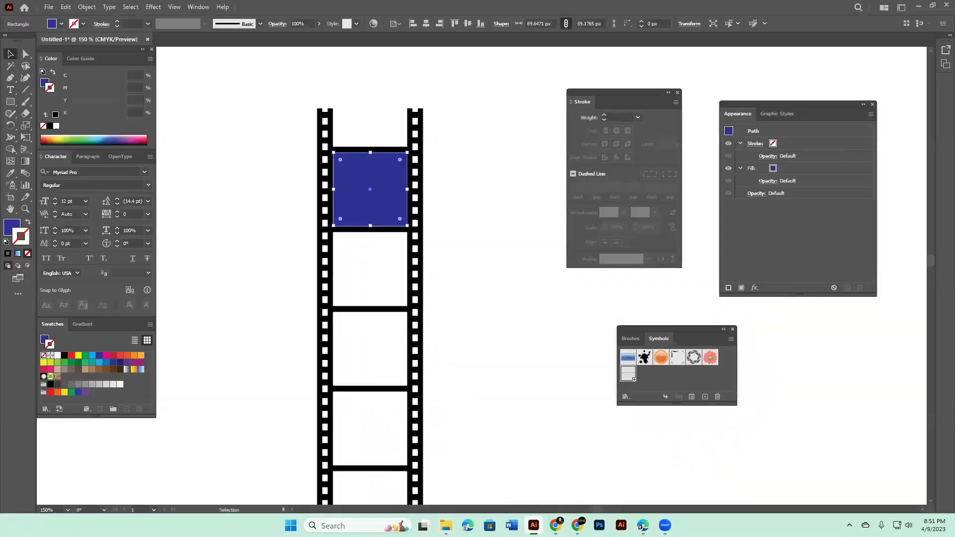
# - Drop the portrait photo on the artboard, embed it, and scale it down beside the strip
pyautogui.moveTo(532, 516); pyautogui.dragTo(377, 208)
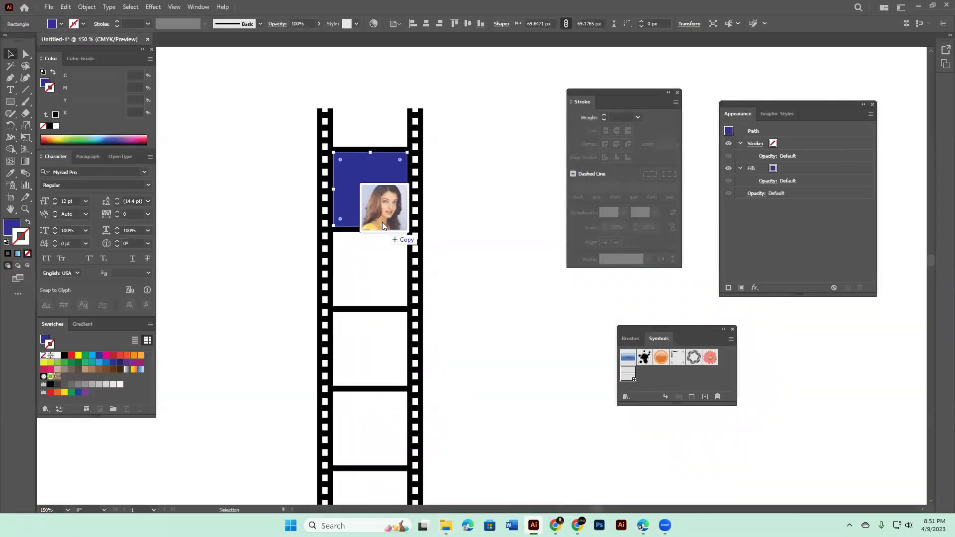
pyautogui.hotkey('ctrl', '-')
pyautogui.hotkey('ctrl', '-')
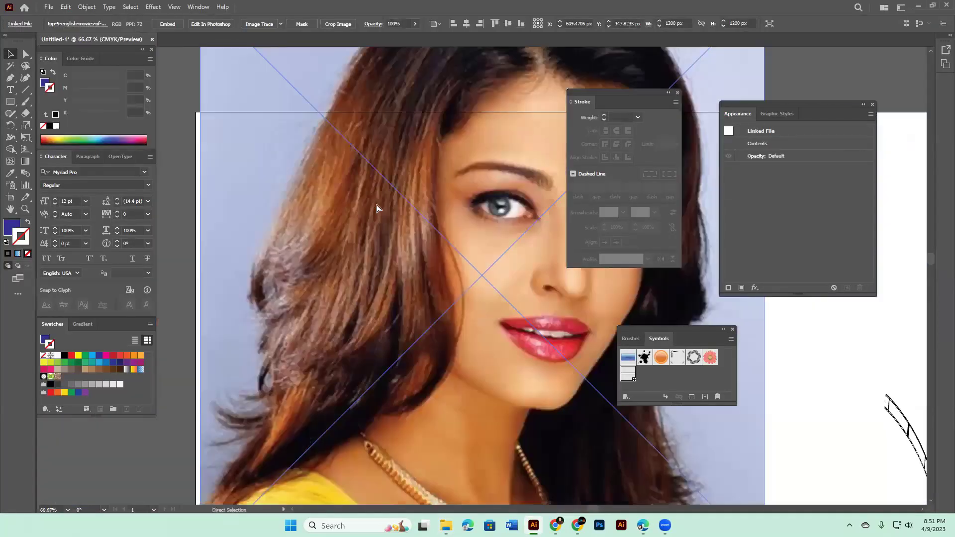
pyautogui.hotkey('ctrl', '-')
pyautogui.hotkey('ctrl', '-')
pyautogui.hotkey('ctrl', '-')
pyautogui.click(168, 24)
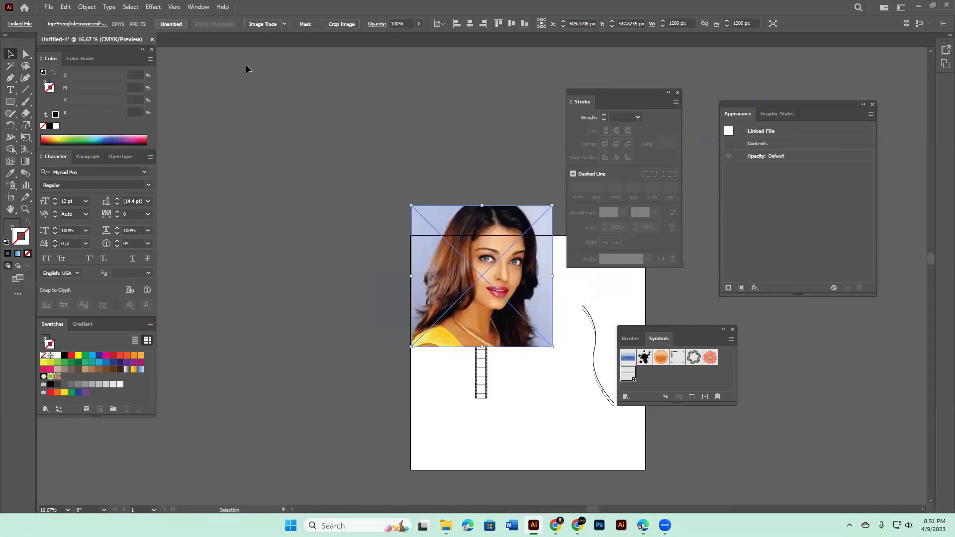
pyautogui.moveTo(553, 276)
pyautogui.mouseDown()
pyautogui.moveTo(494, 273)
pyautogui.moveTo(536, 284)
pyautogui.mouseUp()
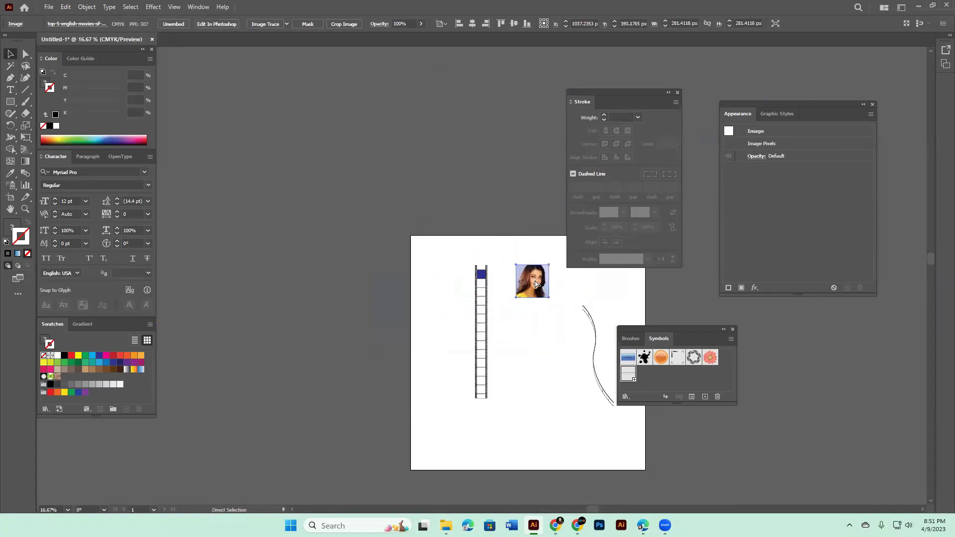
pyautogui.hotkey('ctrl', '+')
pyautogui.hotkey('ctrl', '+')
pyautogui.hotkey('ctrl', '+')
pyautogui.hotkey('ctrl', '+')
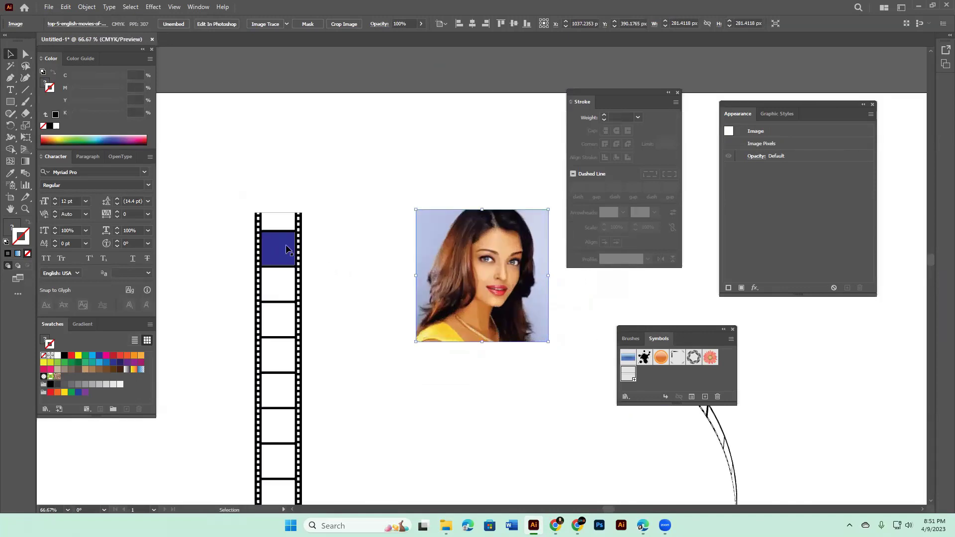
pyautogui.click(287, 249)
# - Copy the blue square down one frame and repeat it with Ctrl+D through the strip's frames
pyautogui.moveTo(286, 248); pyautogui.dragTo(285, 282)
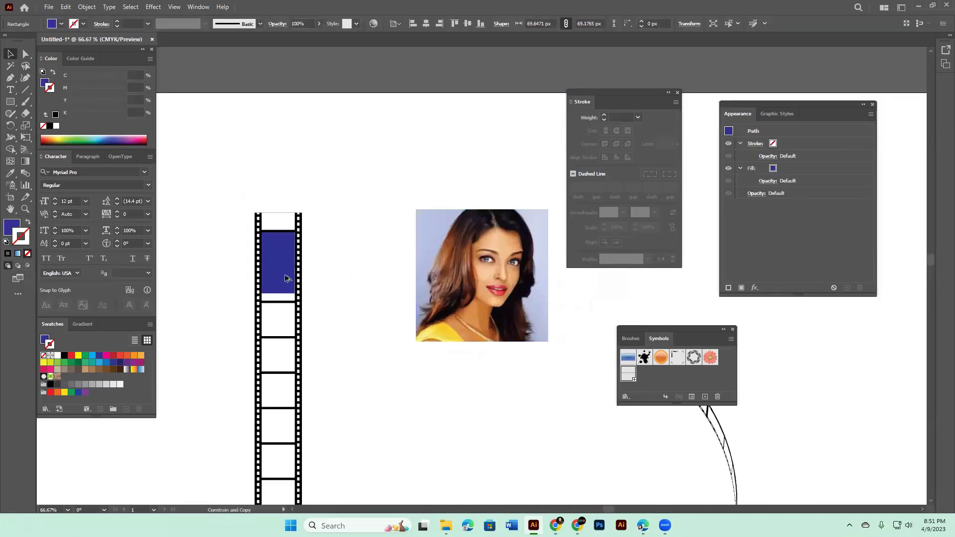
pyautogui.moveTo(285, 282); pyautogui.dragTo(286, 284)
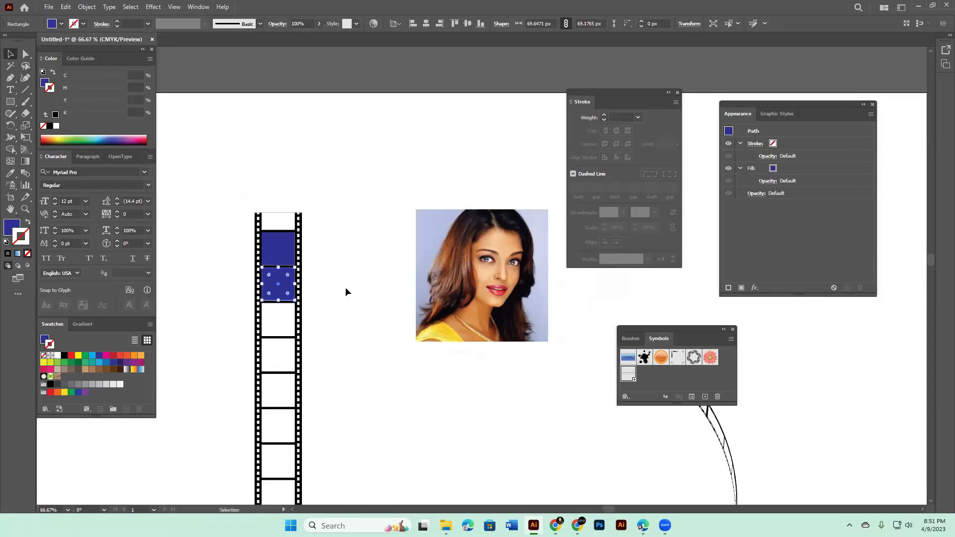
pyautogui.hotkey('ctrl', 'd')
pyautogui.hotkey('ctrl', 'd')
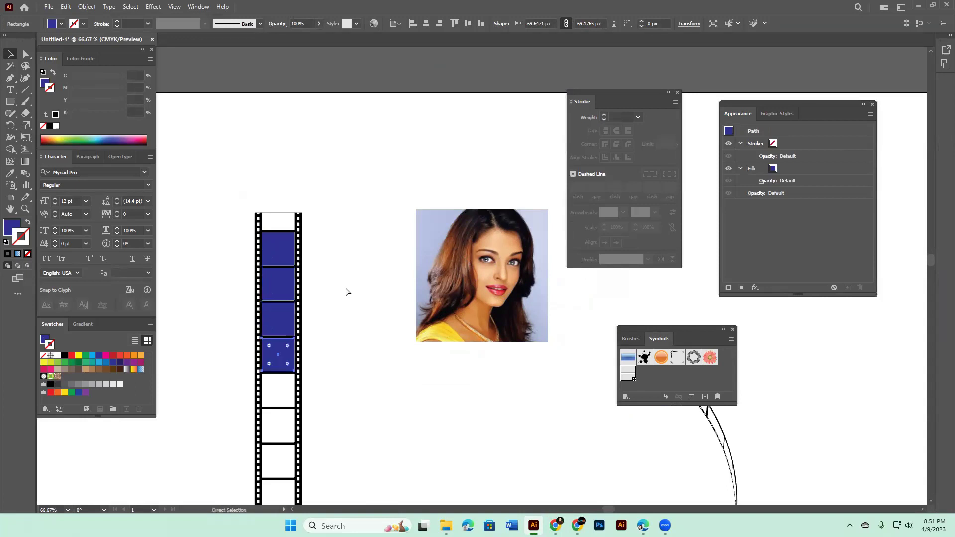
pyautogui.hotkey('ctrl', 'd')
pyautogui.hotkey('ctrl', 'd')
pyautogui.hotkey('ctrl', 'd')
pyautogui.scroll(-3, 346, 292)
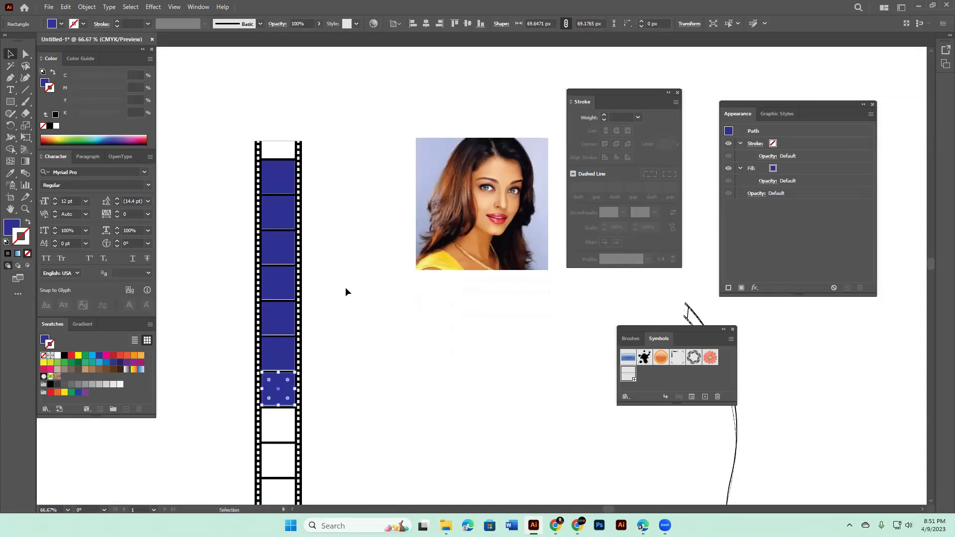
pyautogui.scroll(-4, 347, 292)
pyautogui.scroll(-2, 347, 292)
pyautogui.scroll(-3, 346, 293)
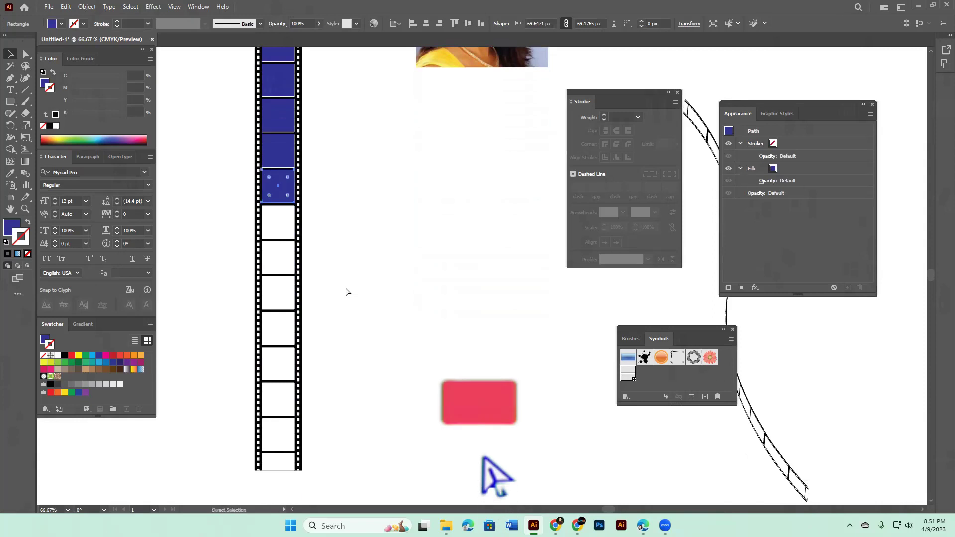
pyautogui.hotkey('ctrl', 'd')
pyautogui.hotkey('ctrl', 'd')
pyautogui.hotkey('ctrl', 'd')
pyautogui.hotkey('ctrl', 'd')
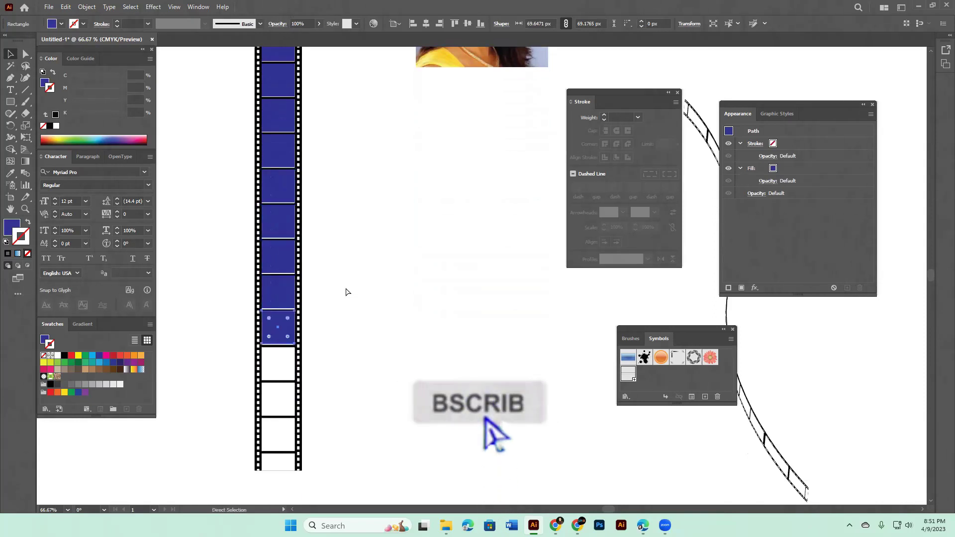
pyautogui.hotkey('ctrl', 'd')
pyautogui.hotkey('ctrl', 'd')
pyautogui.hotkey('ctrl', 'd')
pyautogui.hotkey('ctrl', 'd')
pyautogui.hotkey('ctrl', 'd')
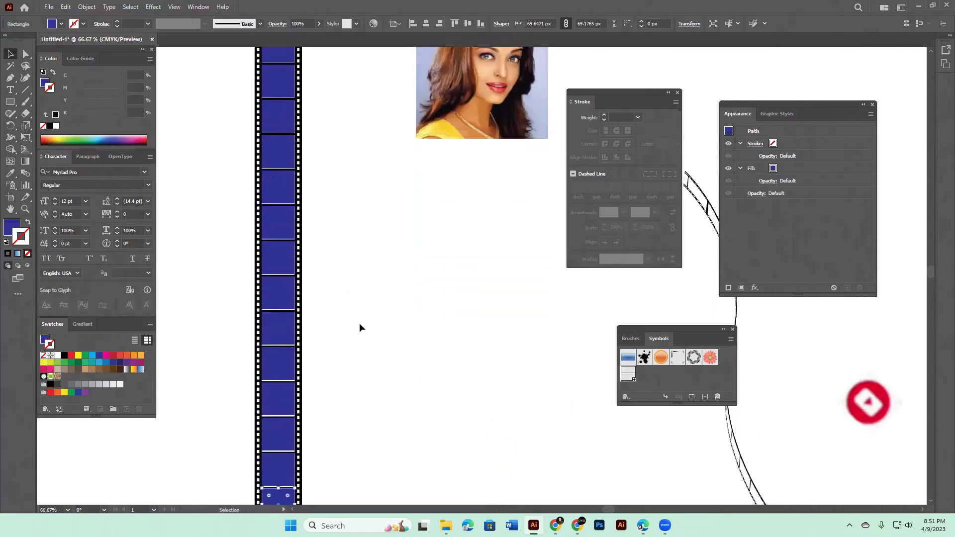
pyautogui.scroll(3, 358, 326)
pyautogui.scroll(5, 355, 330)
# - Scale the portrait down and clip it to a copy of the blue square with Ctrl+7
pyautogui.click(285, 219)
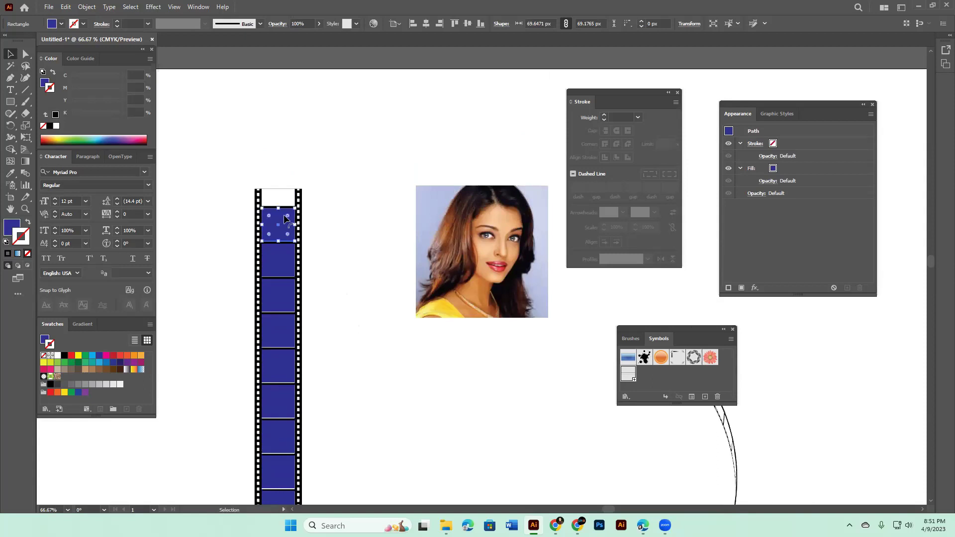
pyautogui.click(349, 229)
pyautogui.click(533, 314)
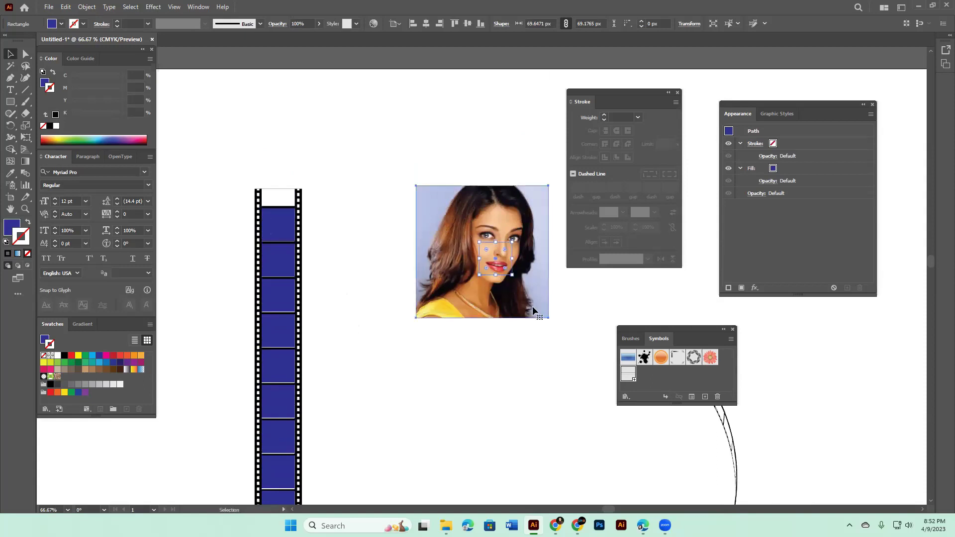
pyautogui.moveTo(548, 251)
pyautogui.mouseDown()
pyautogui.moveTo(497, 242)
pyautogui.moveTo(513, 259)
pyautogui.mouseUp()
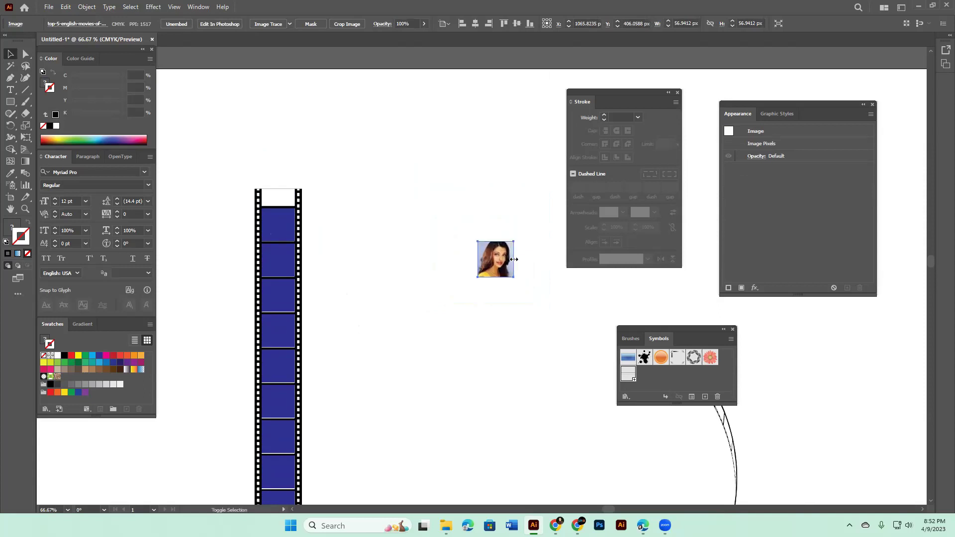
pyautogui.hotkey('ctrl', 'z')
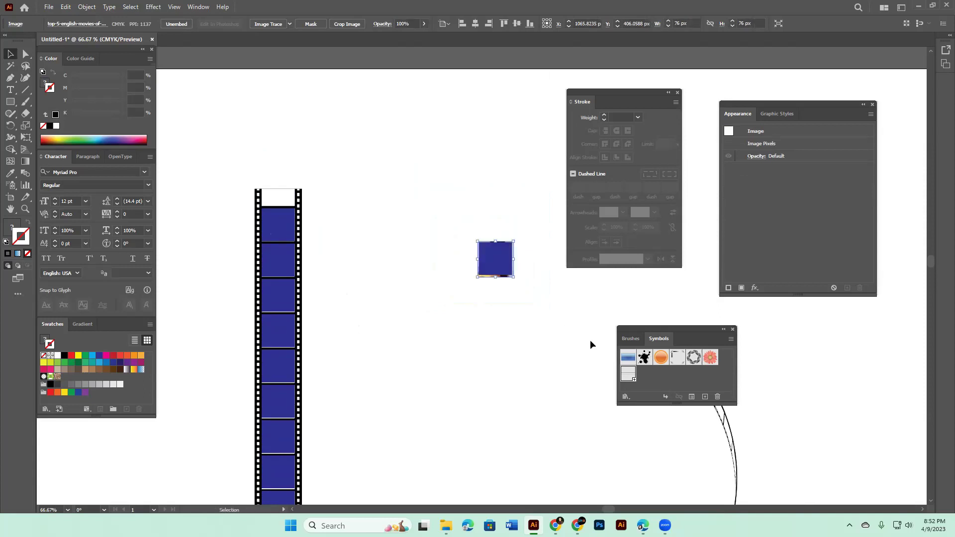
pyautogui.moveTo(509, 294); pyautogui.dragTo(481, 209)
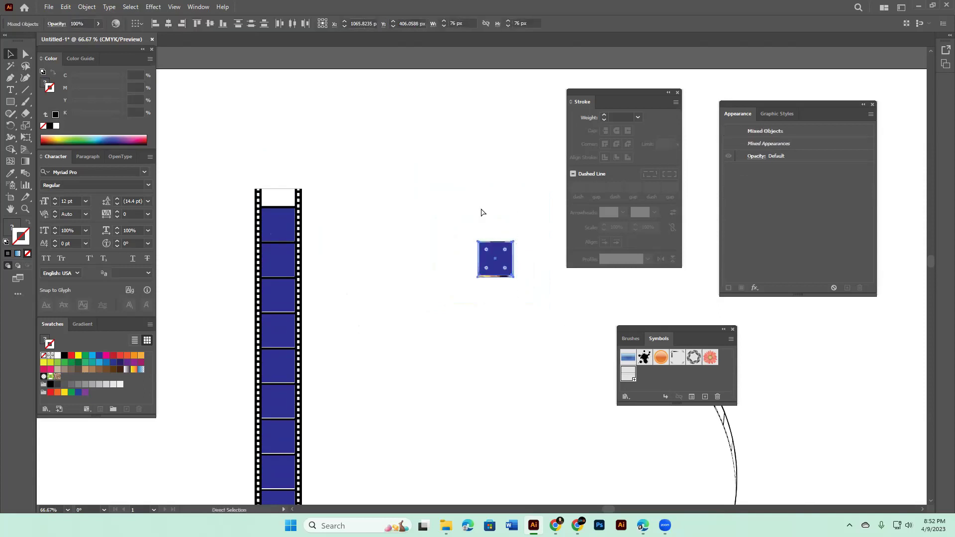
pyautogui.hotkey('ctrl', '7')
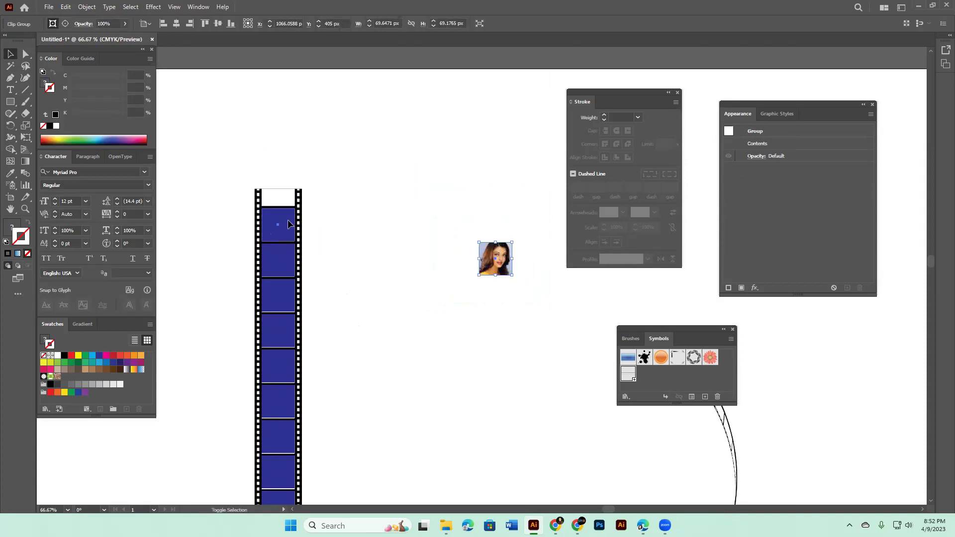
# - Center the clipped photo on the first film frame as key object, then copy it down one frame
pyautogui.keyDown('shift'); pyautogui.click(288, 220); pyautogui.keyUp('shift')
pyautogui.click(288, 223)
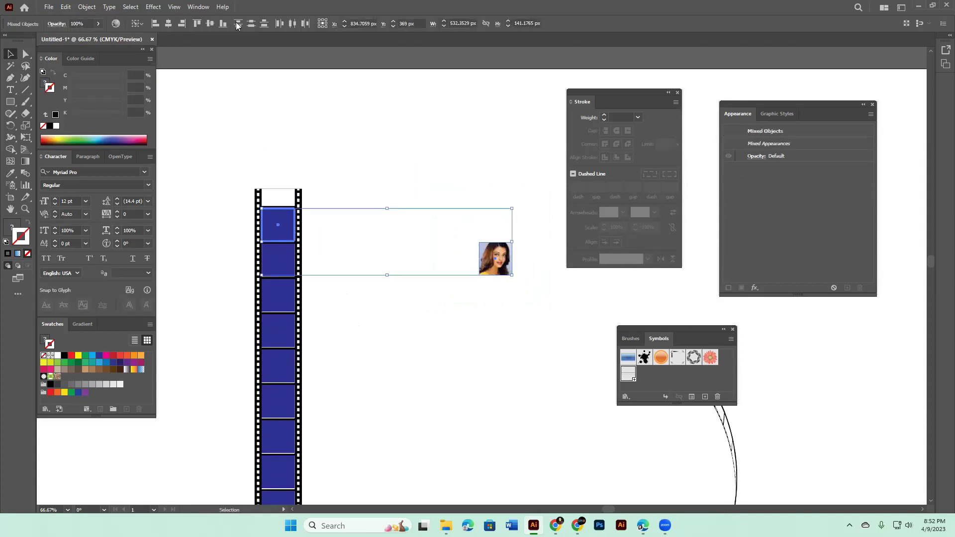
pyautogui.click(211, 26)
pyautogui.click(171, 25)
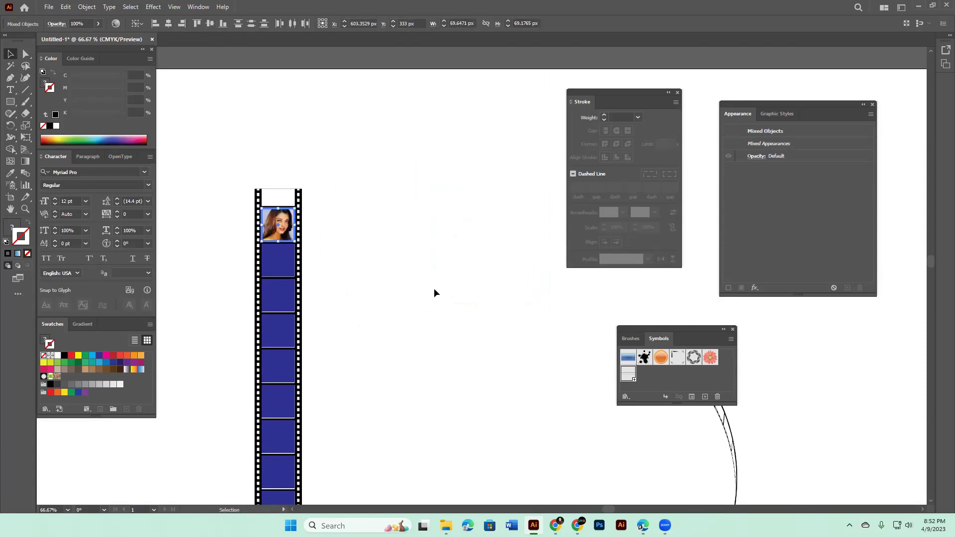
pyautogui.click(434, 288)
pyautogui.moveTo(277, 227); pyautogui.dragTo(280, 259)
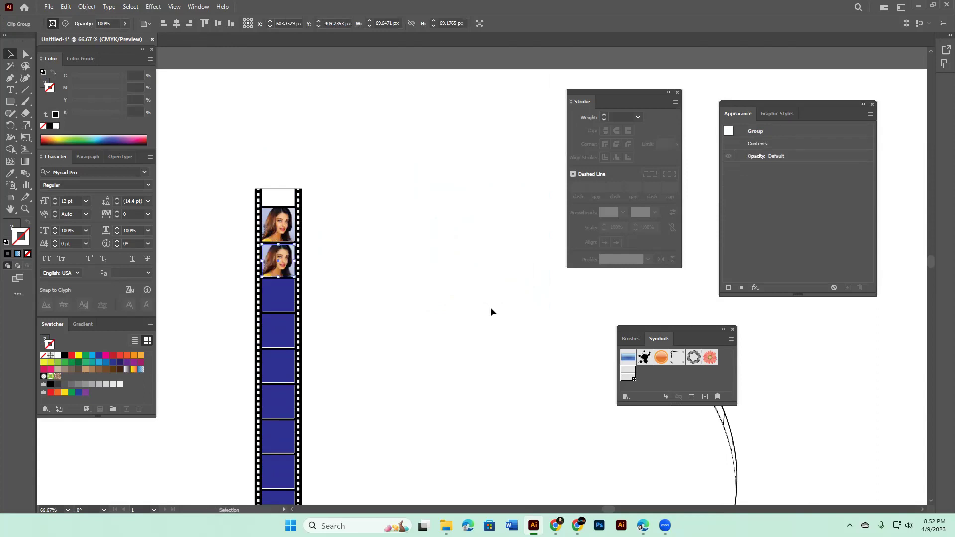
# - Repeat the photo copy with Ctrl+D into every remaining frame, then deselect and zoom out
pyautogui.hotkey('ctrl', 'd')
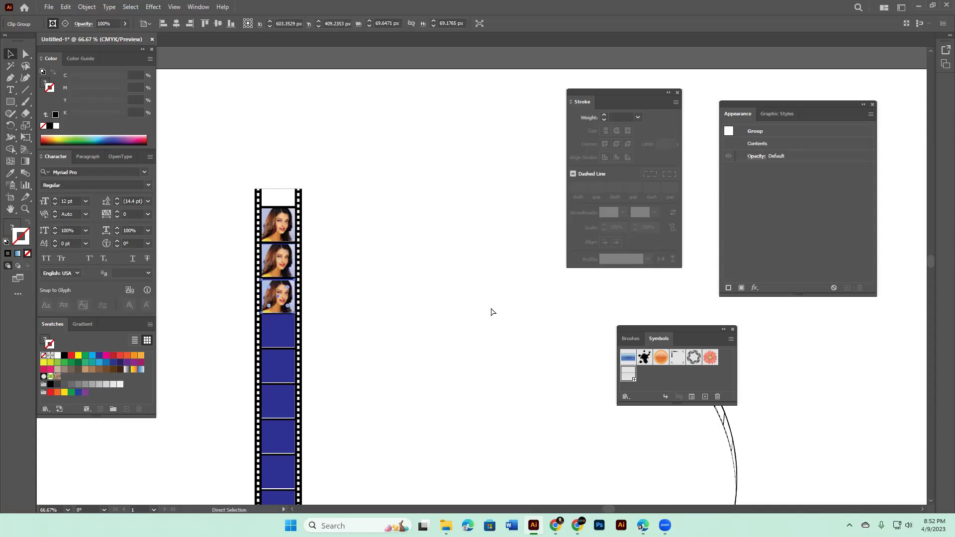
pyautogui.hotkey('ctrl', 'd')
pyautogui.hotkey('ctrl', 'd')
pyautogui.hotkey('ctrl', 'd')
pyautogui.hotkey('ctrl', 'd')
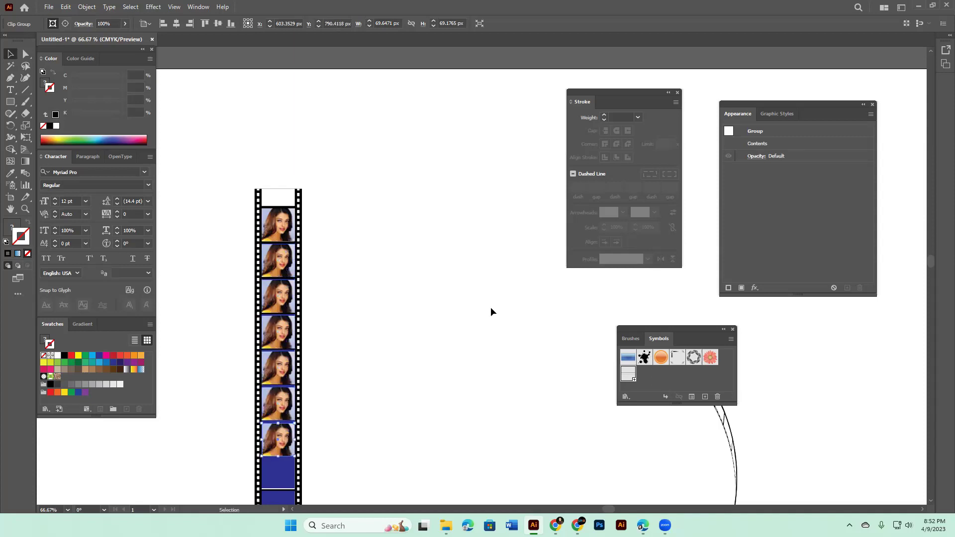
pyautogui.scroll(-2, 491, 312)
pyautogui.scroll(-4, 491, 311)
pyautogui.scroll(-2, 491, 312)
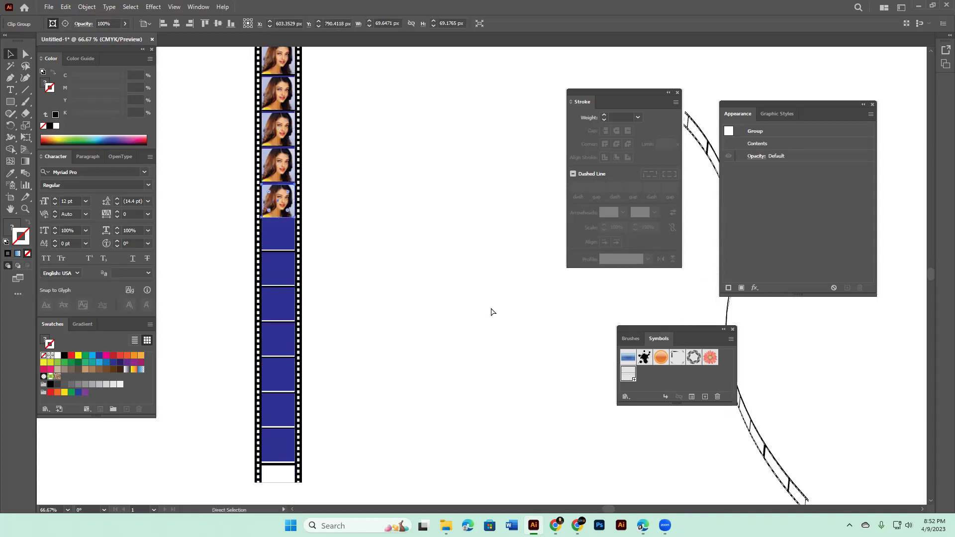
pyautogui.hotkey('ctrl', 'd')
pyautogui.hotkey('ctrl', 'd')
pyautogui.hotkey('ctrl', 'd')
pyautogui.hotkey('ctrl', 'd')
pyautogui.hotkey('ctrl', 'd')
pyautogui.hotkey('ctrl', 'd')
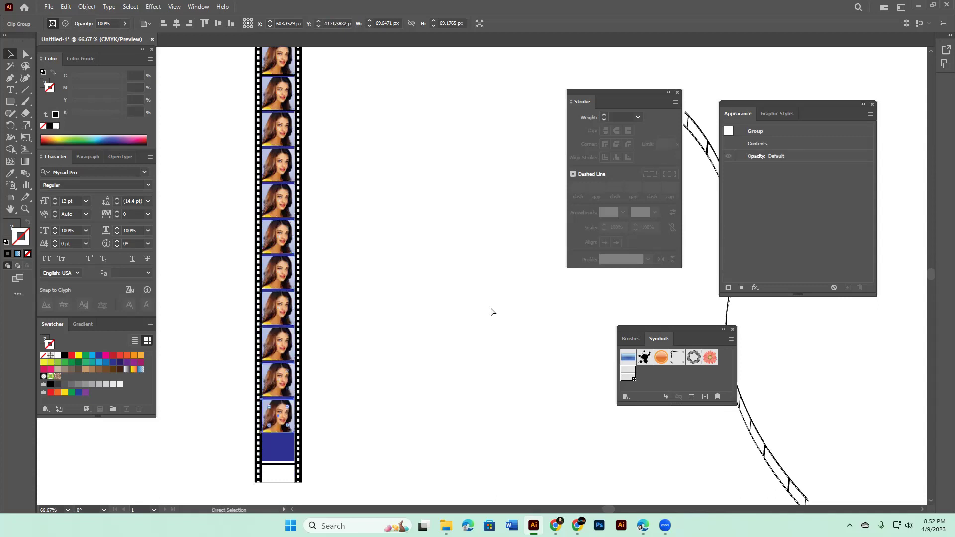
pyautogui.hotkey('ctrl', 'd')
pyautogui.scroll(3, 472, 357)
pyautogui.scroll(2, 472, 357)
pyautogui.click(469, 360)
pyautogui.hotkey('ctrl', '-')
pyautogui.hotkey('ctrl', '-')
pyautogui.hotkey('ctrl', '-')
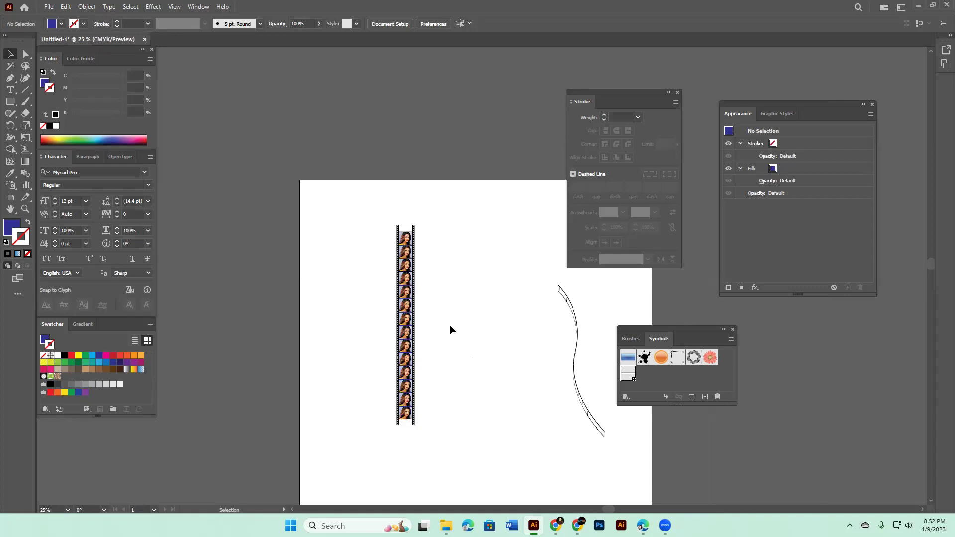
# - Marquee-select the whole photo film strip and drag it left and up on the artboard
pyautogui.click(408, 237)
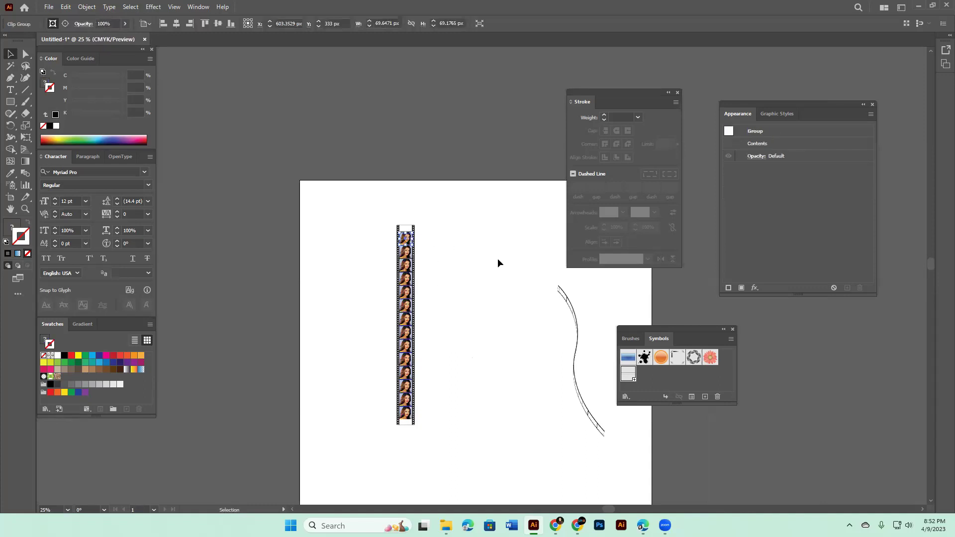
pyautogui.moveTo(383, 180); pyautogui.dragTo(471, 456)
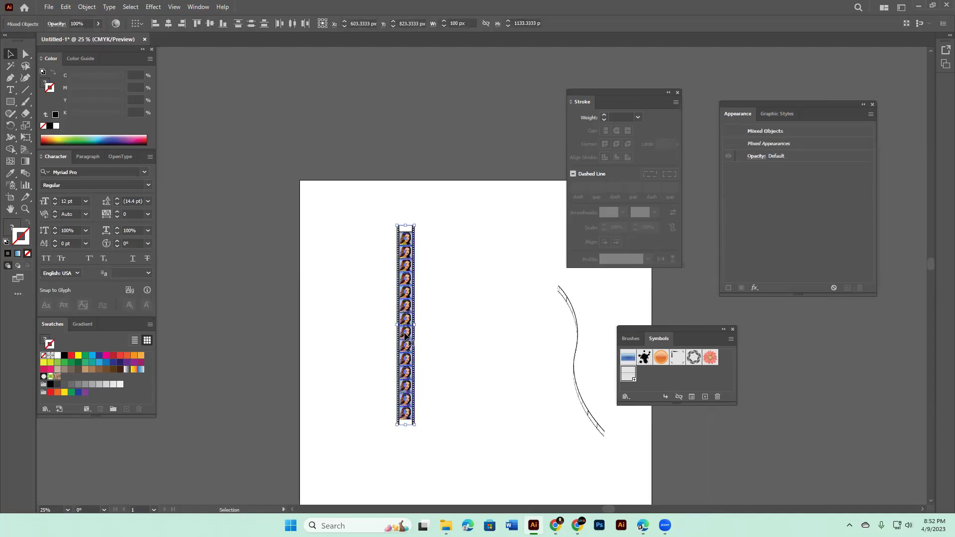
pyautogui.moveTo(406, 335); pyautogui.dragTo(360, 321)
pyautogui.moveTo(331, 195); pyautogui.dragTo(418, 457)
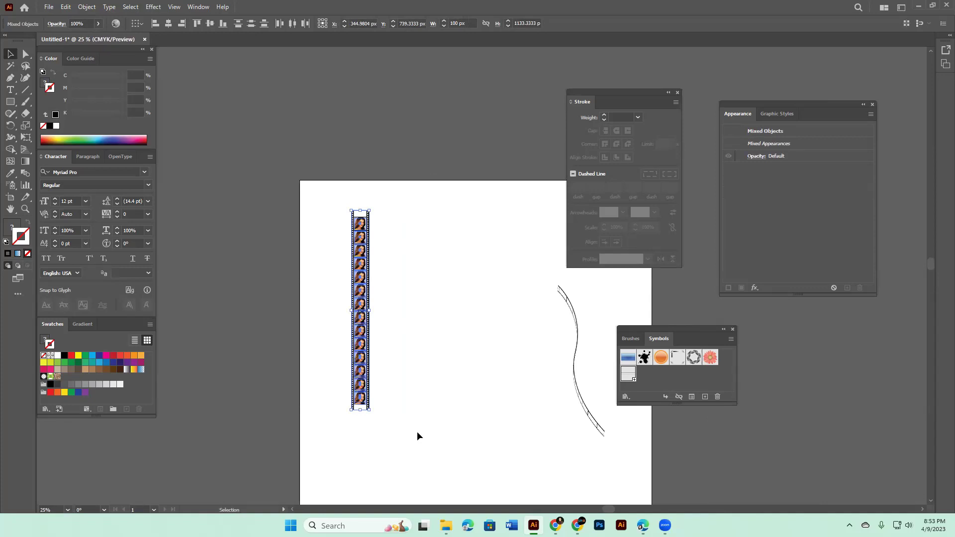
pyautogui.moveTo(319, 193); pyautogui.dragTo(405, 425)
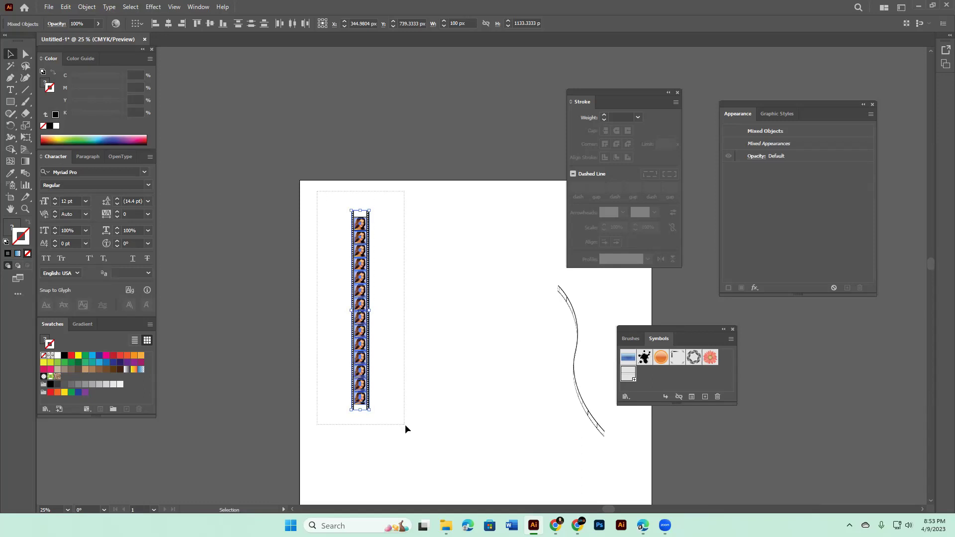
pyautogui.moveTo(314, 184); pyautogui.dragTo(416, 401)
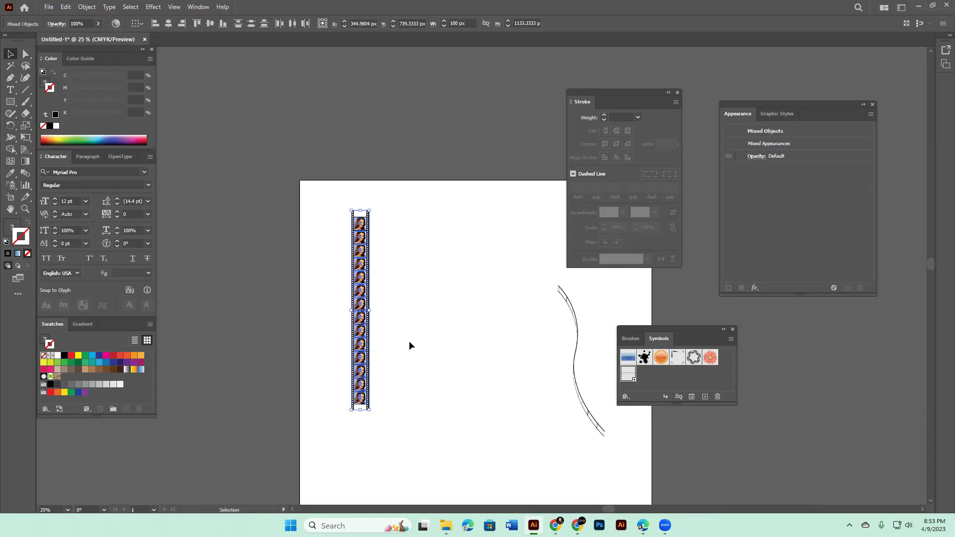
pyautogui.moveTo(319, 197); pyautogui.dragTo(393, 426)
pyautogui.scroll(1, 452, 292)
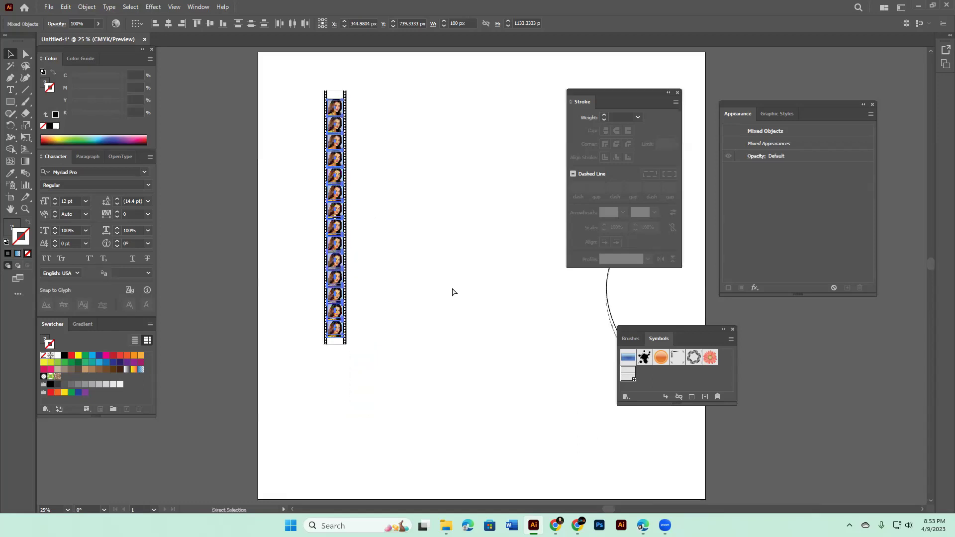
pyautogui.click(402, 300)
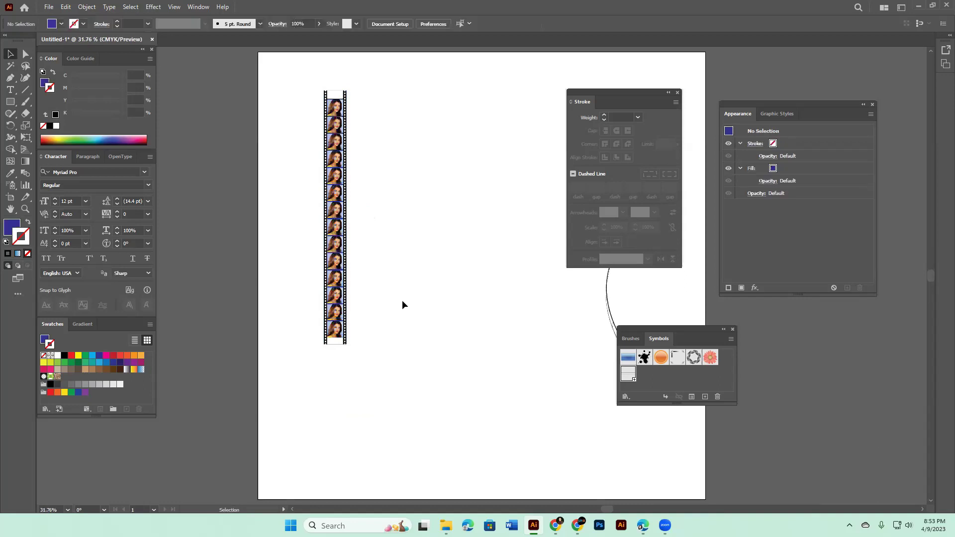
pyautogui.moveTo(290, 79); pyautogui.dragTo(398, 401)
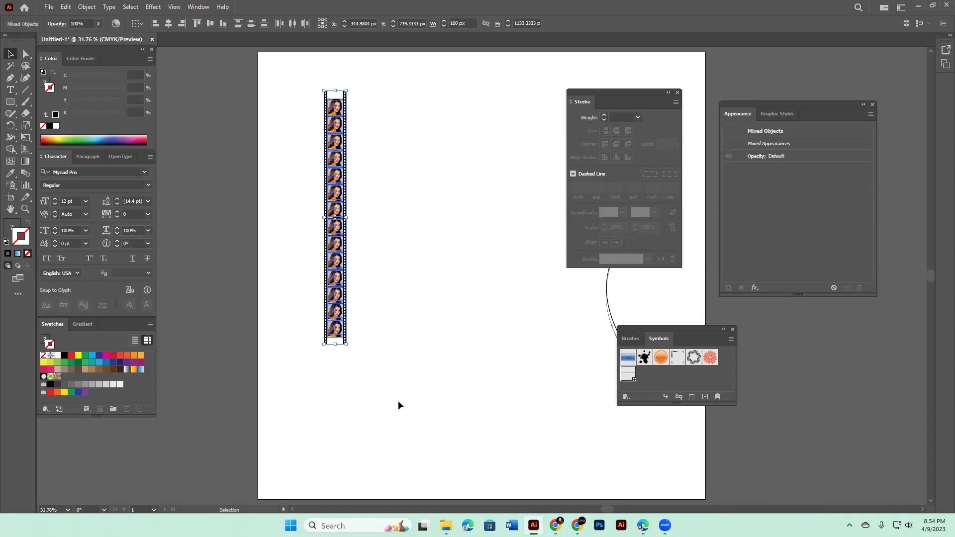
pyautogui.moveTo(643, 526)
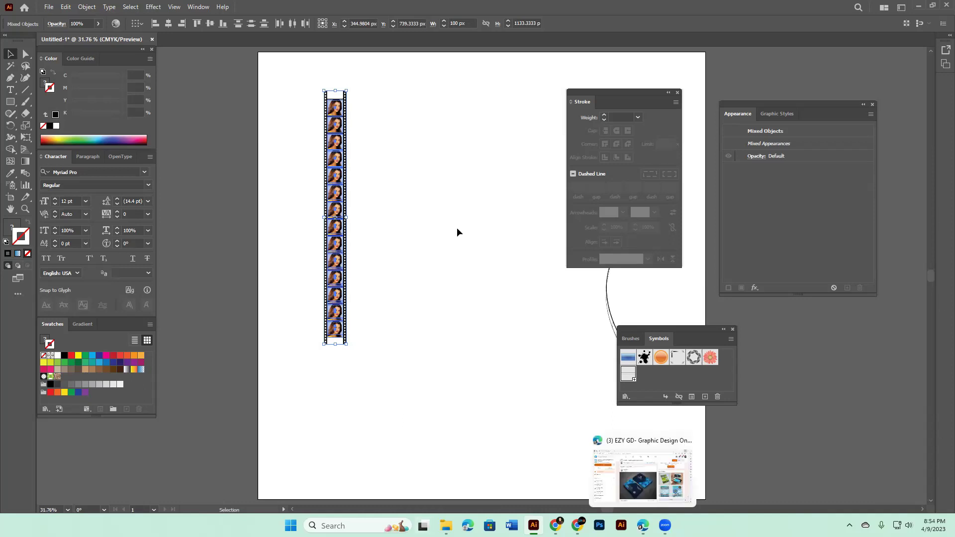
pyautogui.click(484, 342)
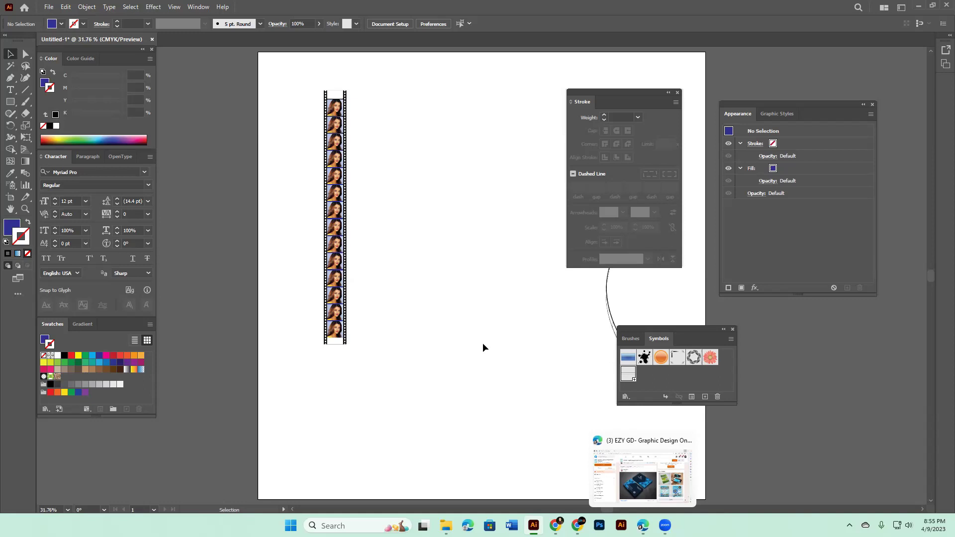
# - Marquee-select the entire film strip, redrawing the selection until all of it is caught
pyautogui.moveTo(287, 72); pyautogui.dragTo(394, 372)
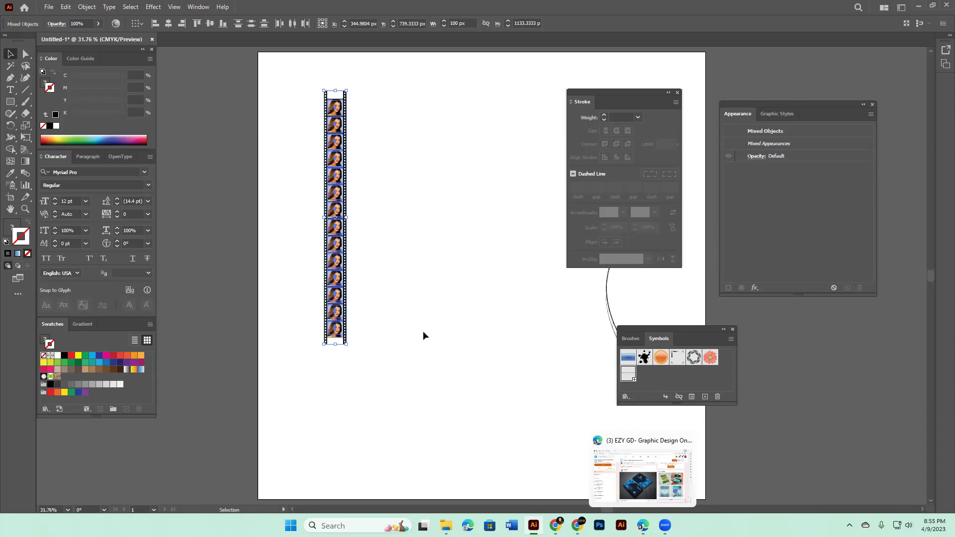
pyautogui.moveTo(295, 69); pyautogui.dragTo(382, 384)
pyautogui.moveTo(382, 384)
pyautogui.mouseDown()
pyautogui.moveTo(283, 64)
pyautogui.moveTo(368, 381)
pyautogui.mouseUp()
pyautogui.moveTo(307, 72); pyautogui.dragTo(366, 329)
pyautogui.moveTo(297, 79); pyautogui.dragTo(403, 377)
pyautogui.moveTo(309, 70); pyautogui.dragTo(368, 367)
pyautogui.moveTo(377, 387); pyautogui.dragTo(292, 82)
pyautogui.moveTo(305, 75); pyautogui.dragTo(383, 403)
pyautogui.moveTo(383, 403); pyautogui.dragTo(310, 59)
# - Drag the film strip onto the pasteboard at left, then undo the move with Ctrl+Z
pyautogui.moveTo(335, 243); pyautogui.dragTo(192, 240)
pyautogui.click(299, 283)
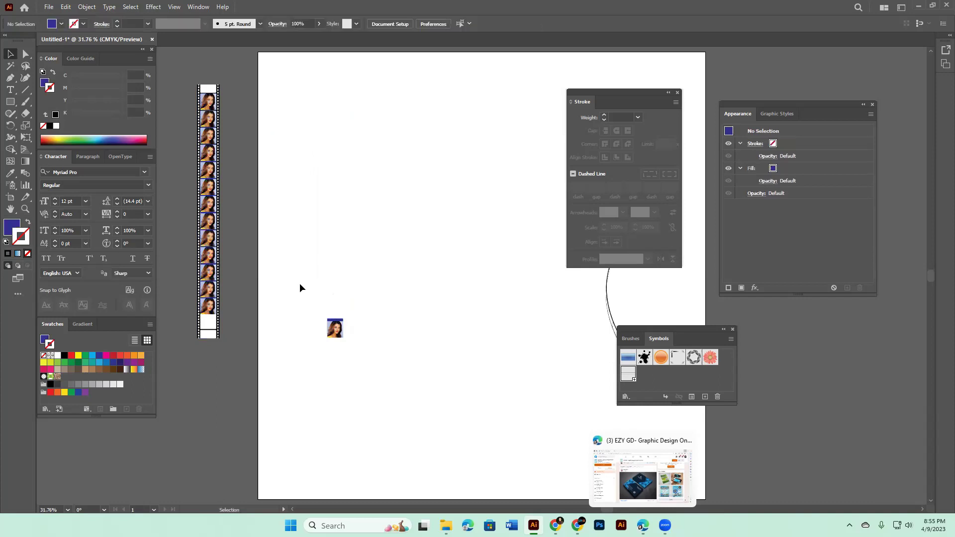
pyautogui.hotkey('ctrl', 'z')
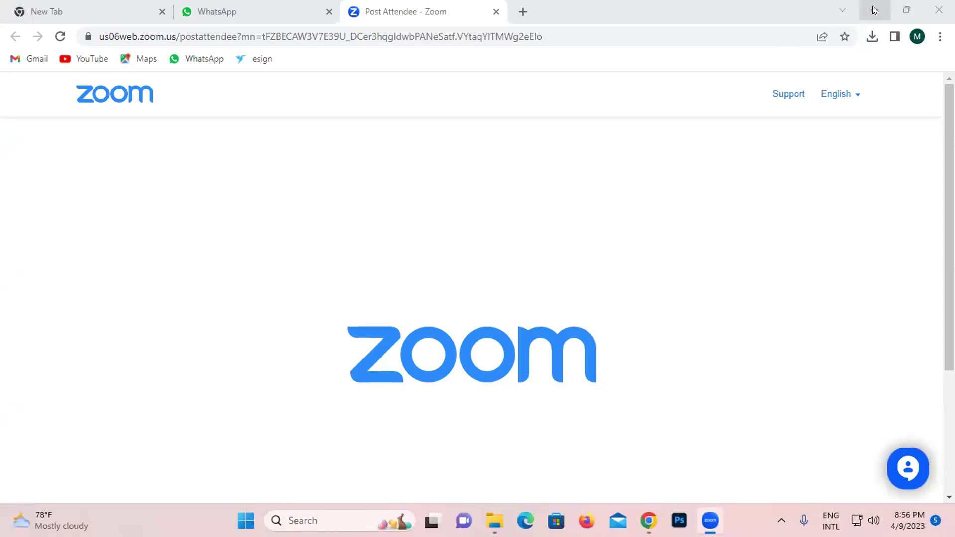
# - Launch Adobe Illustrator 2020 from the Start menu's All apps list
pyautogui.press('super+d')
pyautogui.press('super')
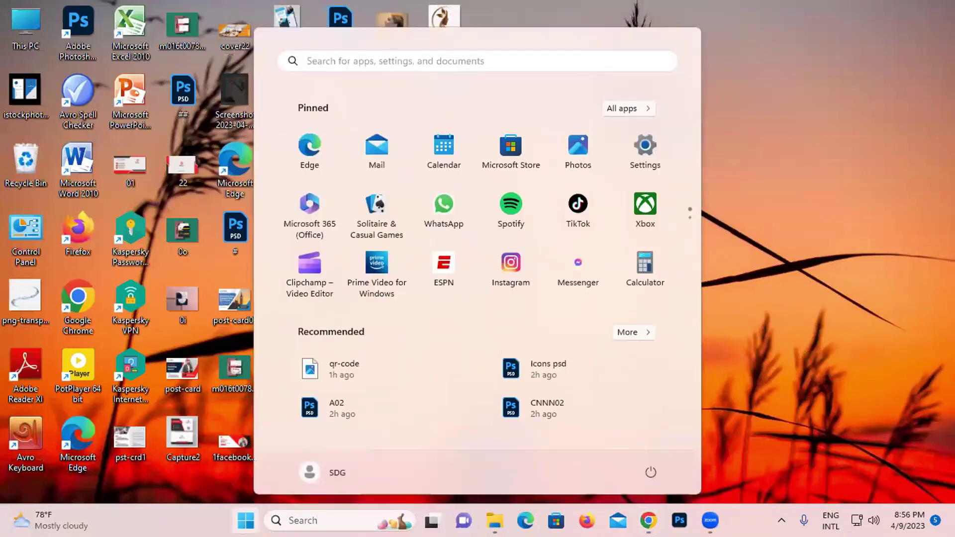
pyautogui.click(622, 108)
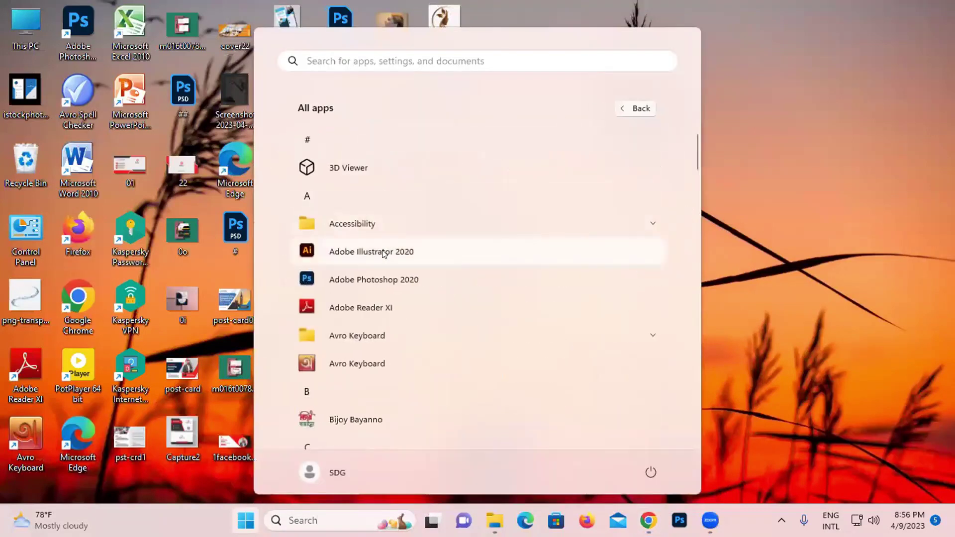
pyautogui.click(384, 250)
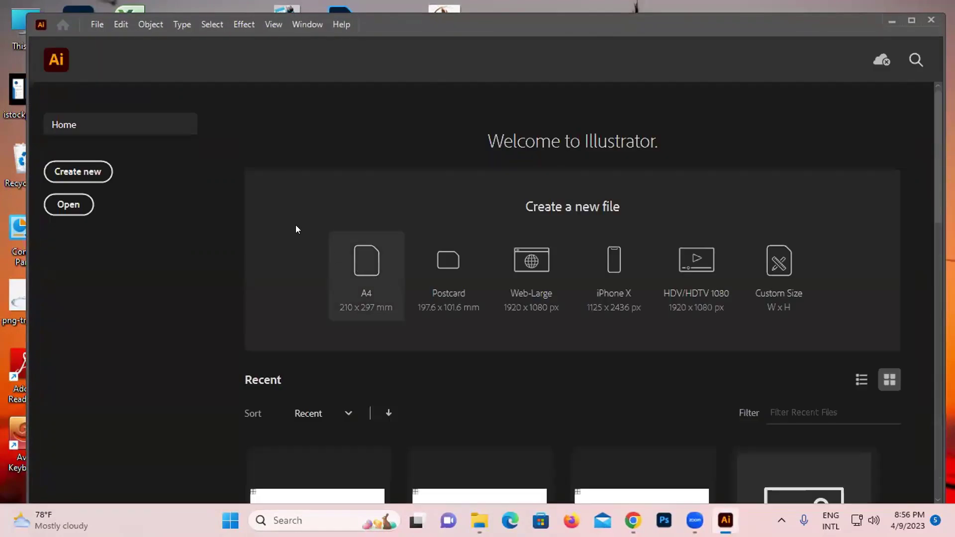
# - Dismiss the New Document dialog and bring up File > Open instead
pyautogui.click(96, 173)
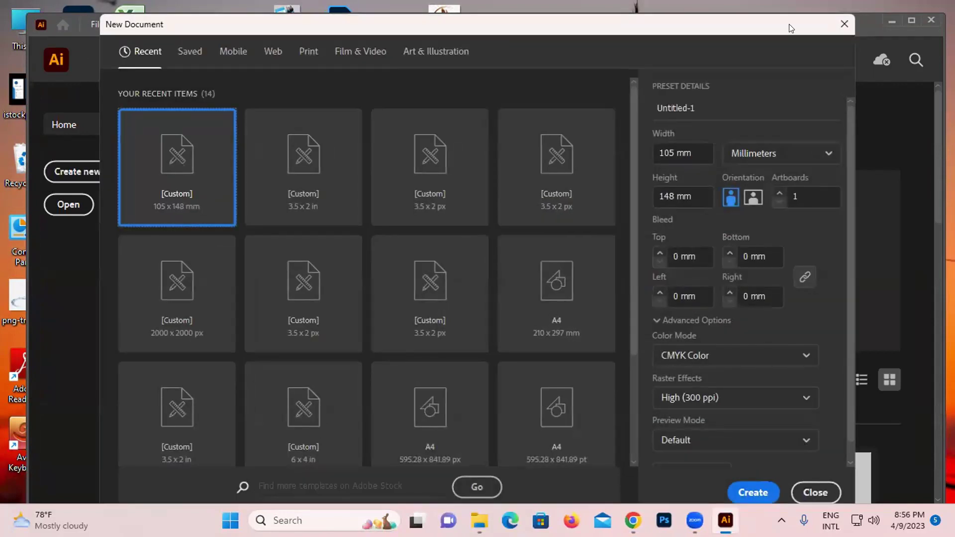
pyautogui.click(845, 24)
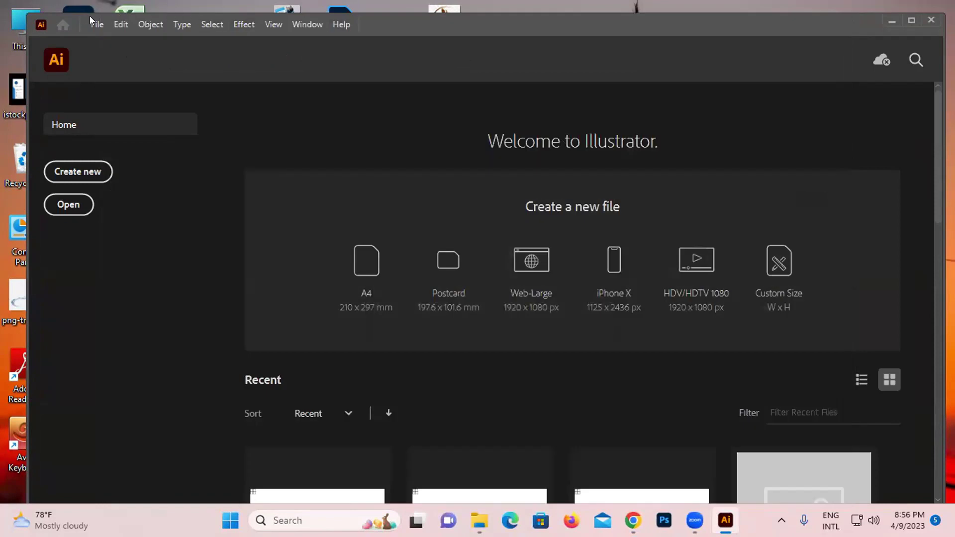
pyautogui.click(94, 23)
pyautogui.click(132, 71)
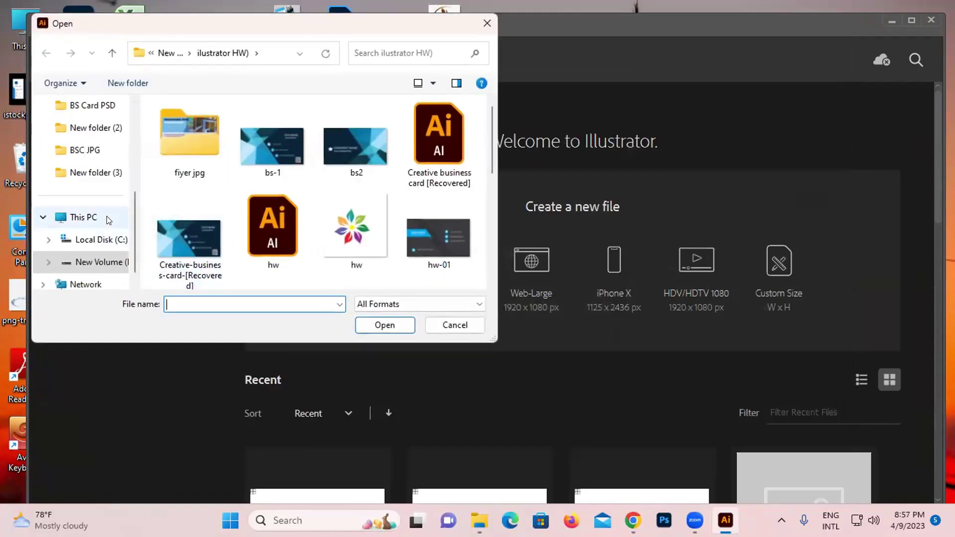
# - Browse to New Volume (D:) > ilustrator HW) and open Creative business card [Recovered]
pyautogui.scroll(2, 106, 219)
pyautogui.scroll(1, 105, 218)
pyautogui.scroll(-2, 106, 217)
pyautogui.click(101, 217)
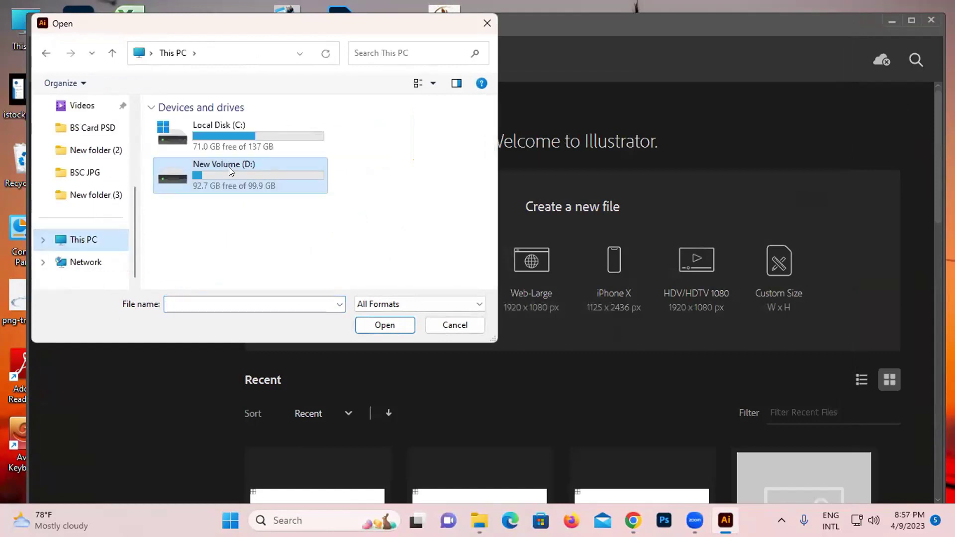
pyautogui.doubleClick(228, 168)
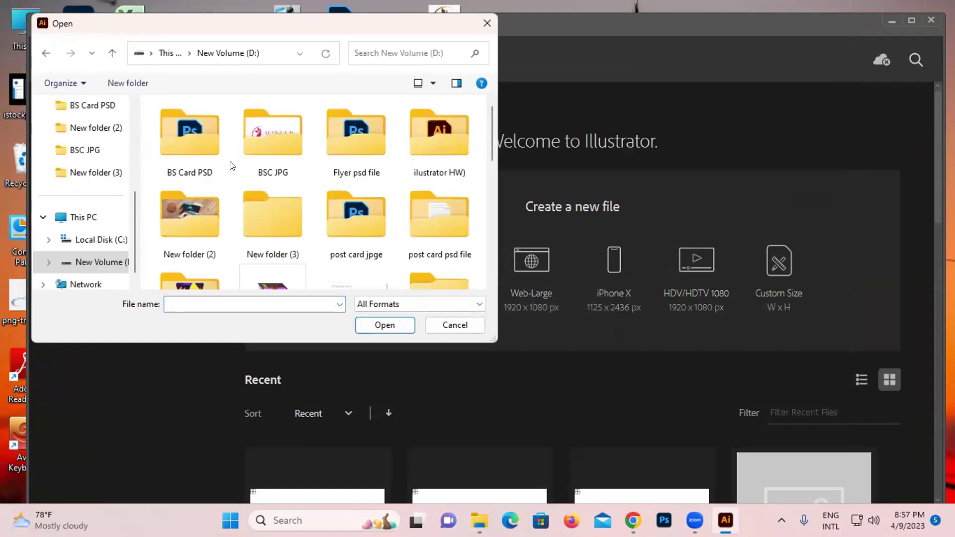
pyautogui.doubleClick(428, 131)
pyautogui.doubleClick(428, 130)
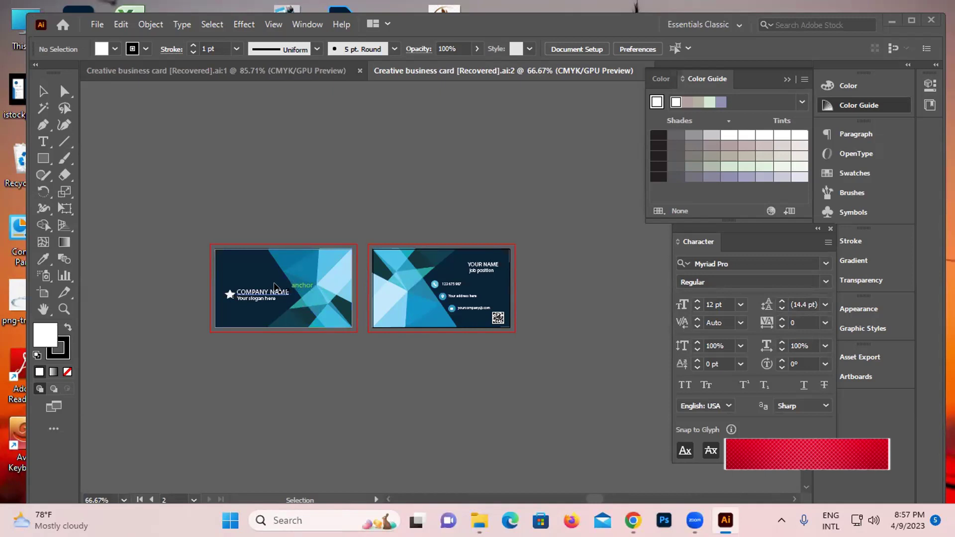
# - Select the front card's objects, view their context menu, then deselect them
pyautogui.rightClick(259, 276)
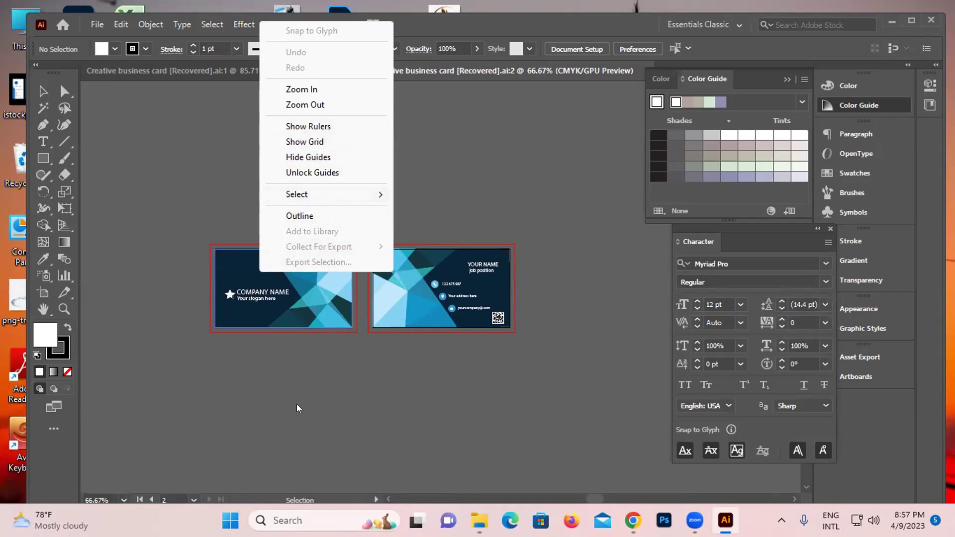
pyautogui.click(304, 321)
pyautogui.click(309, 309)
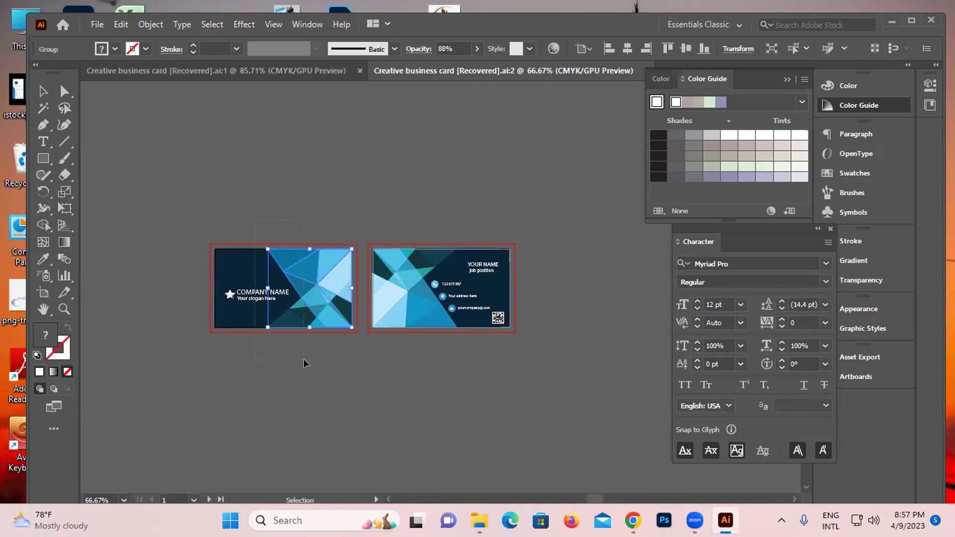
pyautogui.moveTo(268, 219); pyautogui.dragTo(305, 353)
pyautogui.rightClick(295, 284)
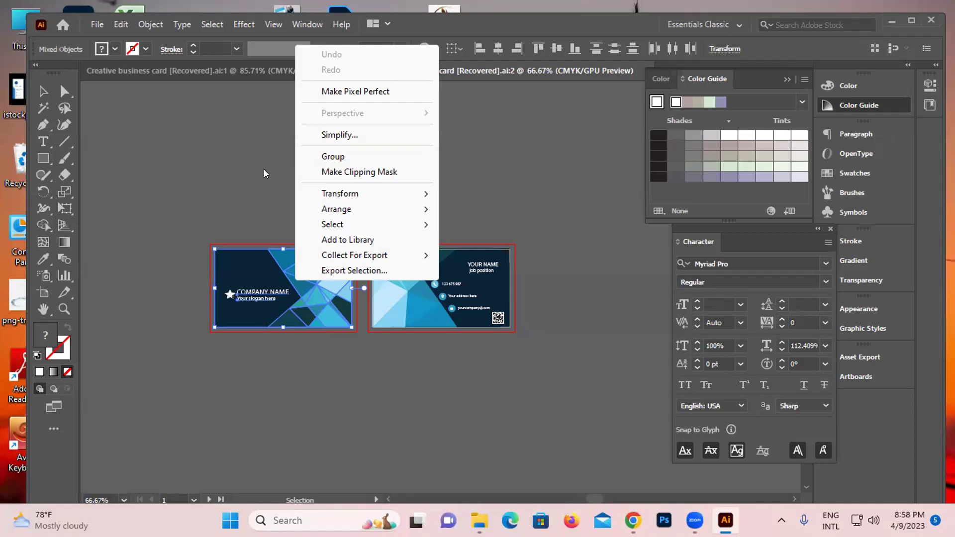
pyautogui.click(264, 173)
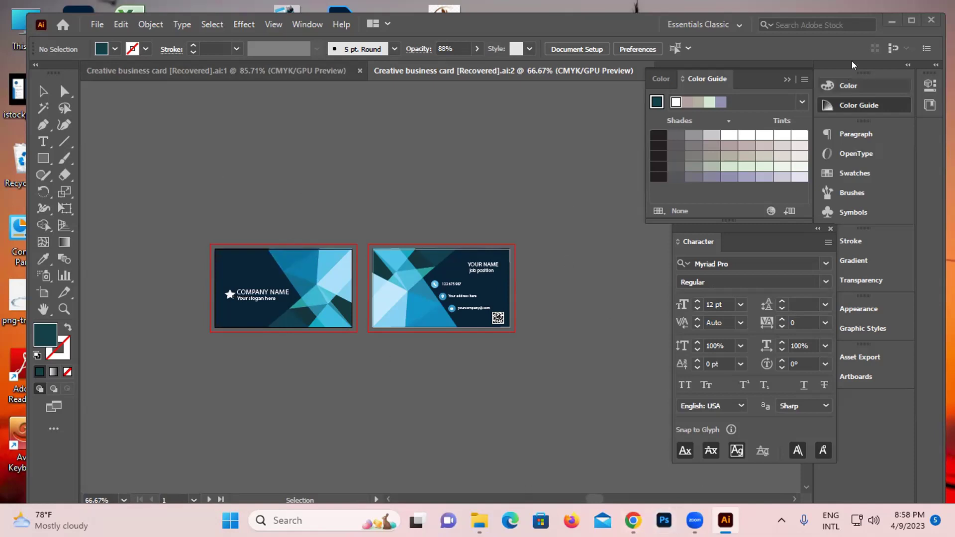
# - Restore down and minimize Illustrator, then bring back the Chrome window with the Zoom page
pyautogui.click(912, 20)
pyautogui.press('super+d')
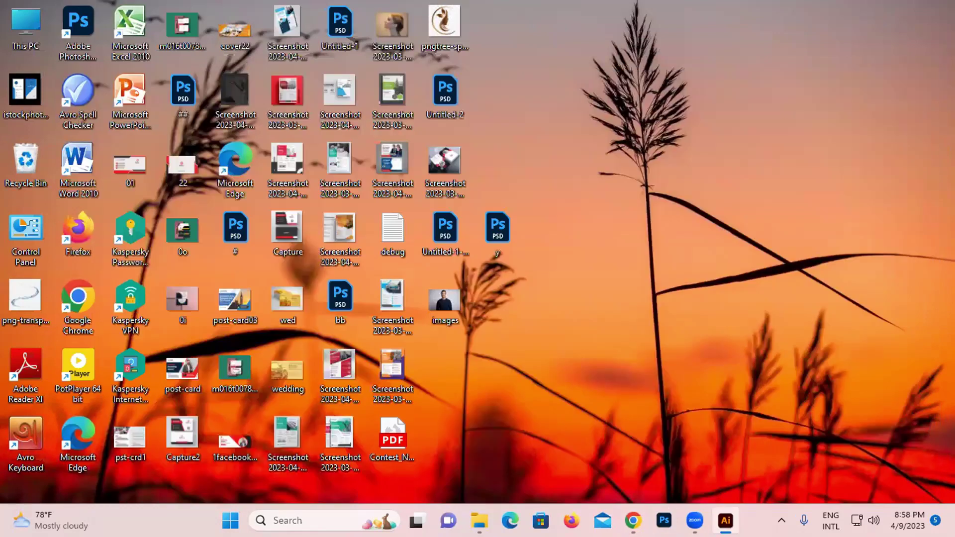
pyautogui.click(632, 451)
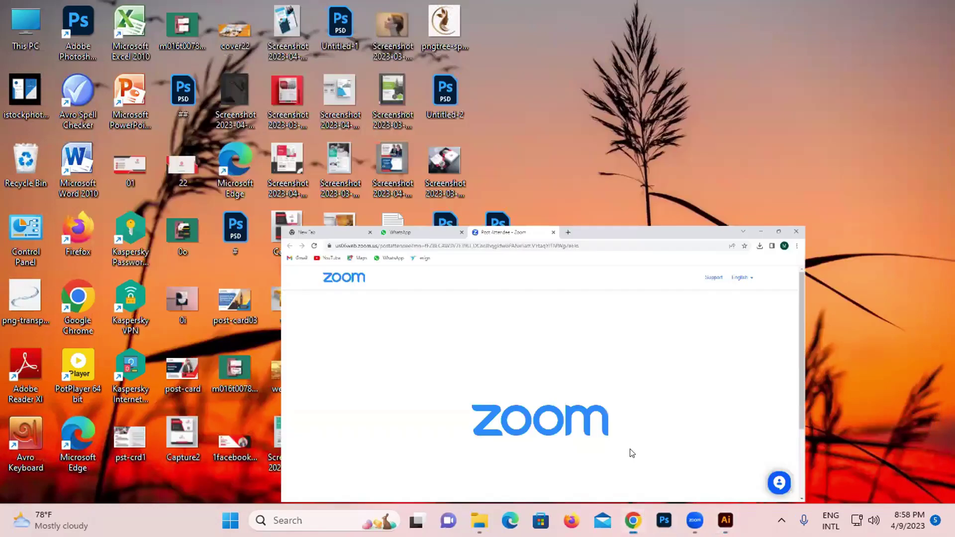
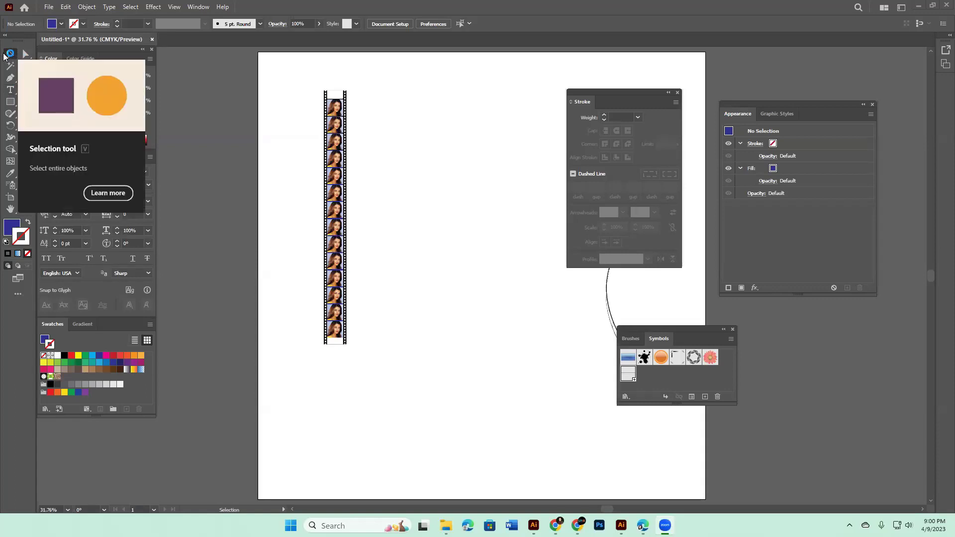
# - Draw a long vertical navy line on the artboard, then delete it
pyautogui.click(26, 89)
pyautogui.moveTo(465, 163); pyautogui.dragTo(470, 385)
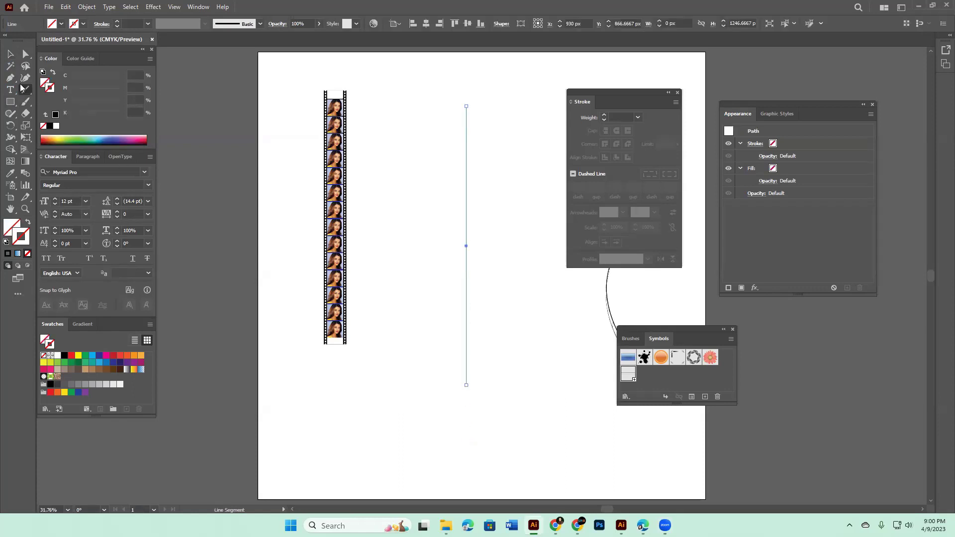
pyautogui.click(83, 24)
pyautogui.click(62, 40)
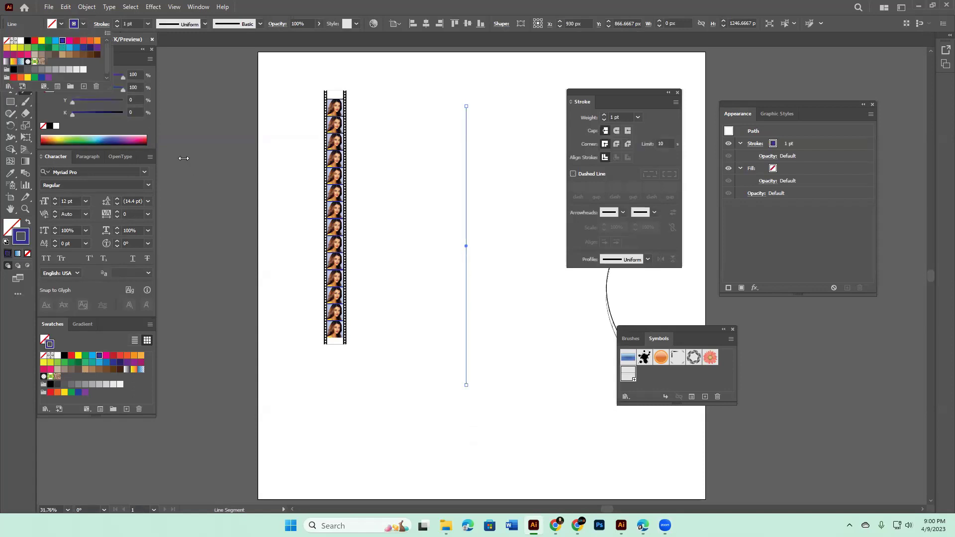
pyautogui.click(10, 53)
pyautogui.moveTo(426, 121); pyautogui.dragTo(533, 222)
pyautogui.press('Delete')
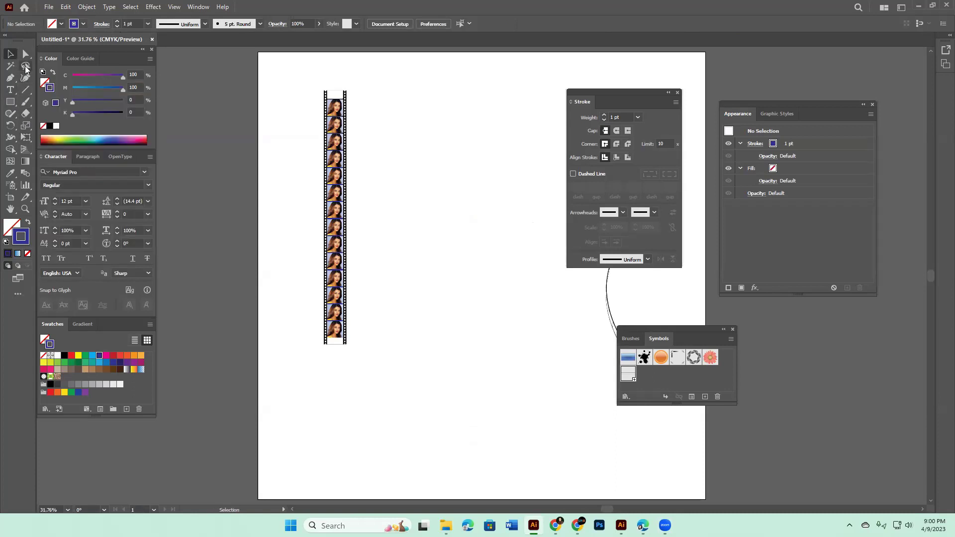
# - Draw a large spiral beside the film strip with the Spiral tool
pyautogui.rightClick(10, 102)
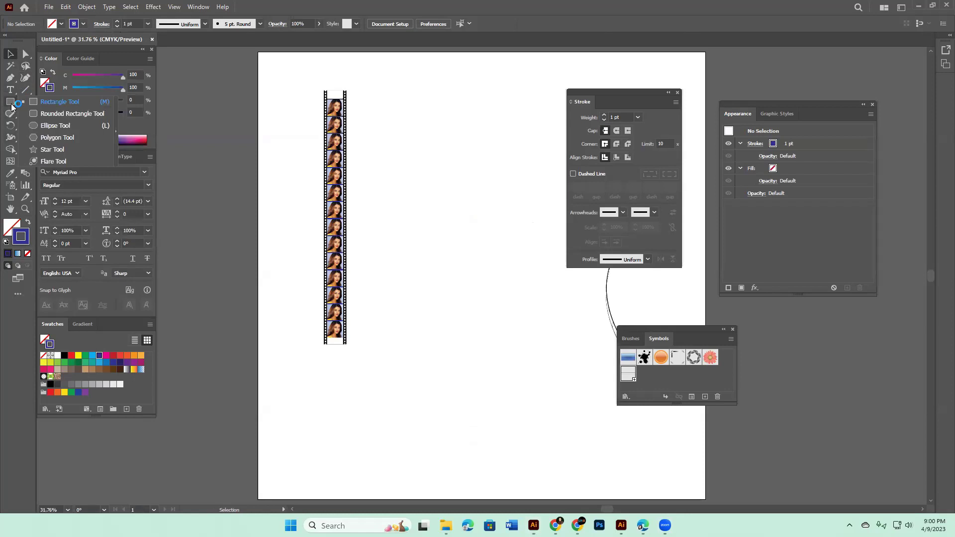
pyautogui.click(15, 103)
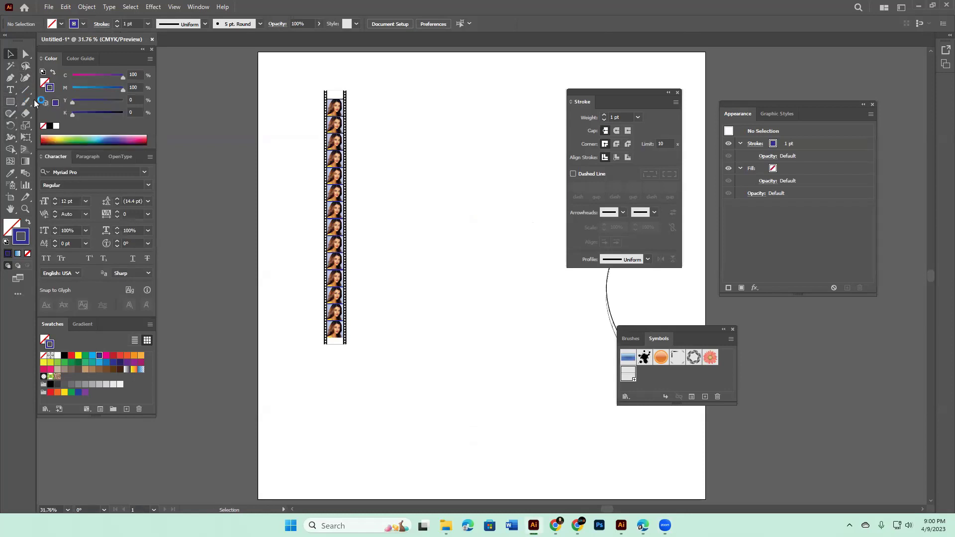
pyautogui.rightClick(25, 91)
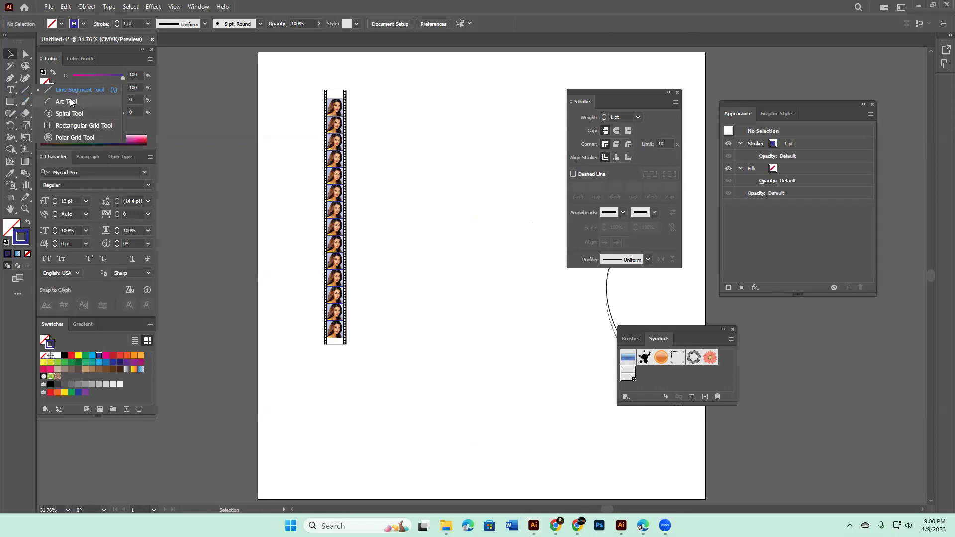
pyautogui.click(69, 114)
pyautogui.moveTo(482, 231); pyautogui.dragTo(573, 368)
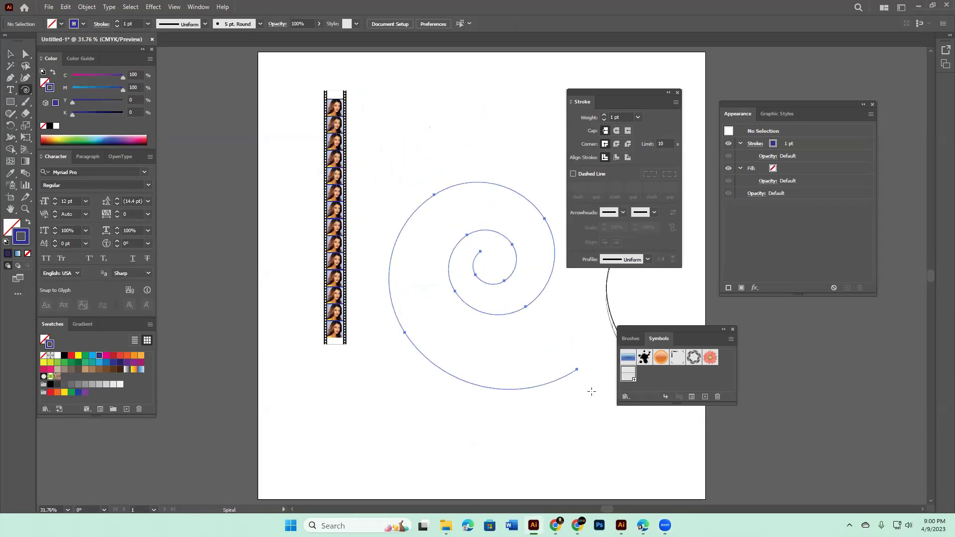
pyautogui.moveTo(573, 368); pyautogui.dragTo(596, 397)
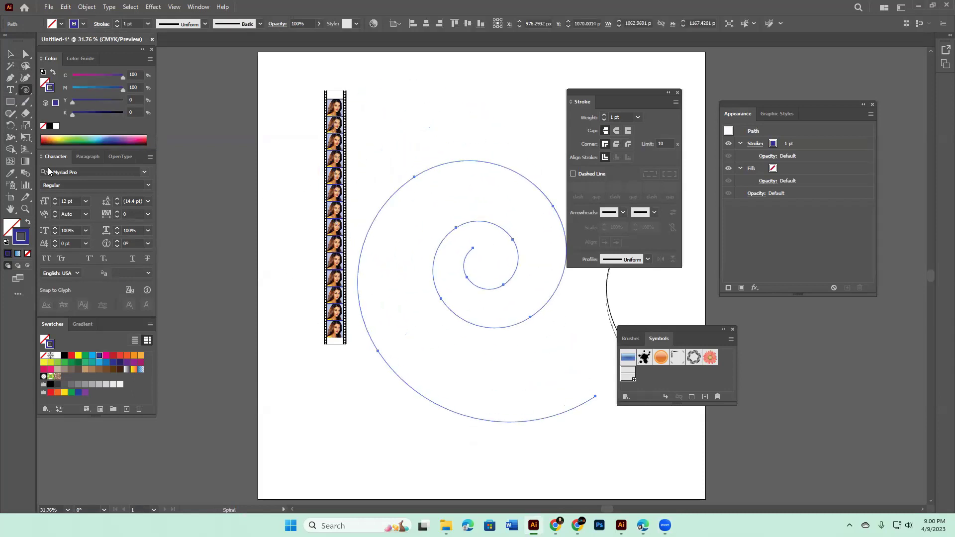
# - Erase the spiral's outer tail and delete the cut-off arc
pyautogui.hotkey('shift', 'e')
pyautogui.moveTo(378, 350); pyautogui.dragTo(367, 373)
pyautogui.click(10, 53)
pyautogui.click(489, 405)
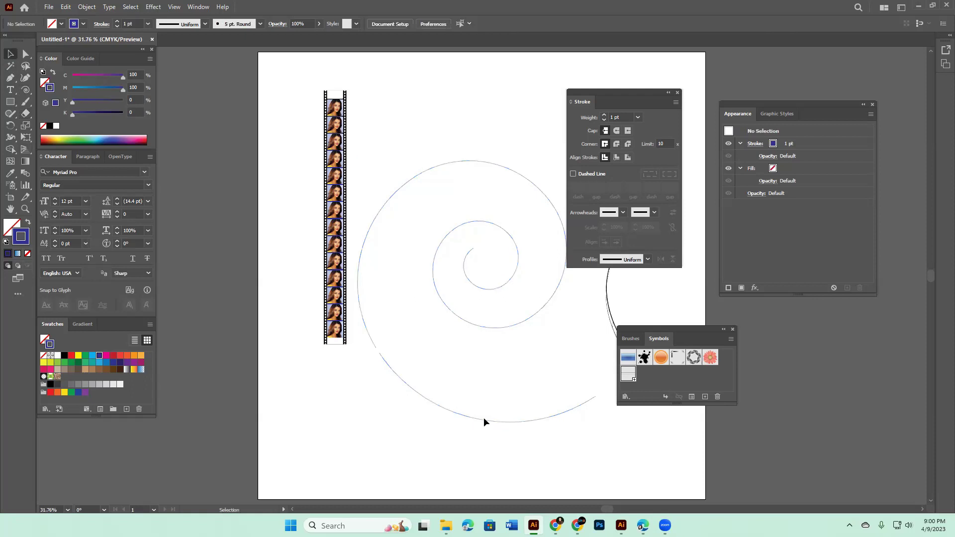
pyautogui.click(484, 419)
pyautogui.press('Delete')
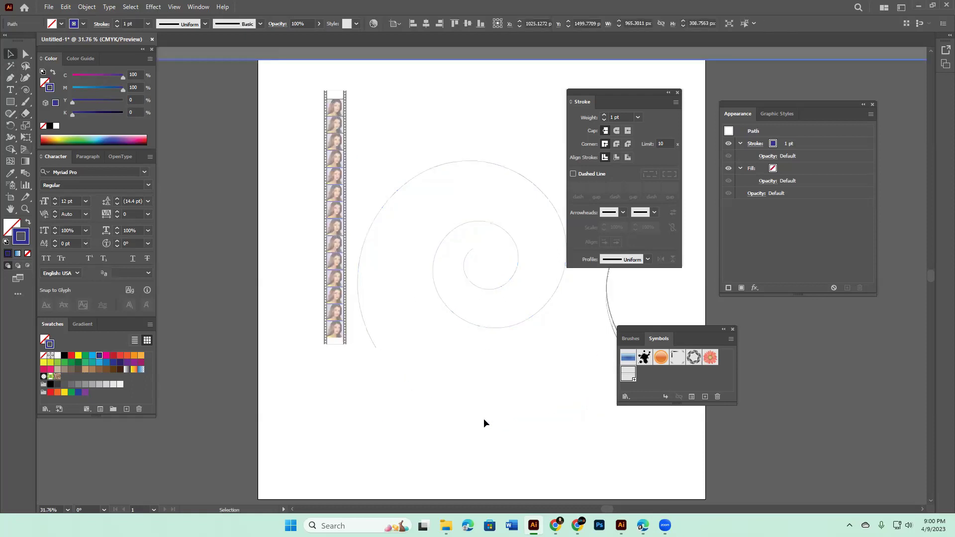
# - Pan right and select the stray curve beside the spiral
pyautogui.click(492, 328)
pyautogui.press('space')
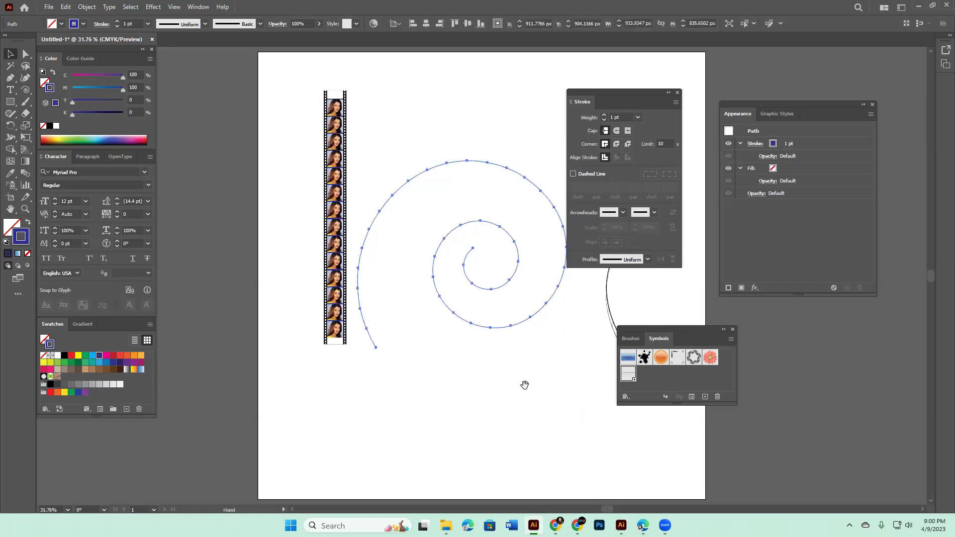
pyautogui.moveTo(525, 385); pyautogui.dragTo(360, 401)
pyautogui.moveTo(427, 321)
pyautogui.mouseDown()
pyautogui.moveTo(488, 396)
pyautogui.moveTo(866, 450)
pyautogui.mouseUp()
# - Move the stray curve off the artboard, narrow the spiral and shift it right
pyautogui.click(377, 307)
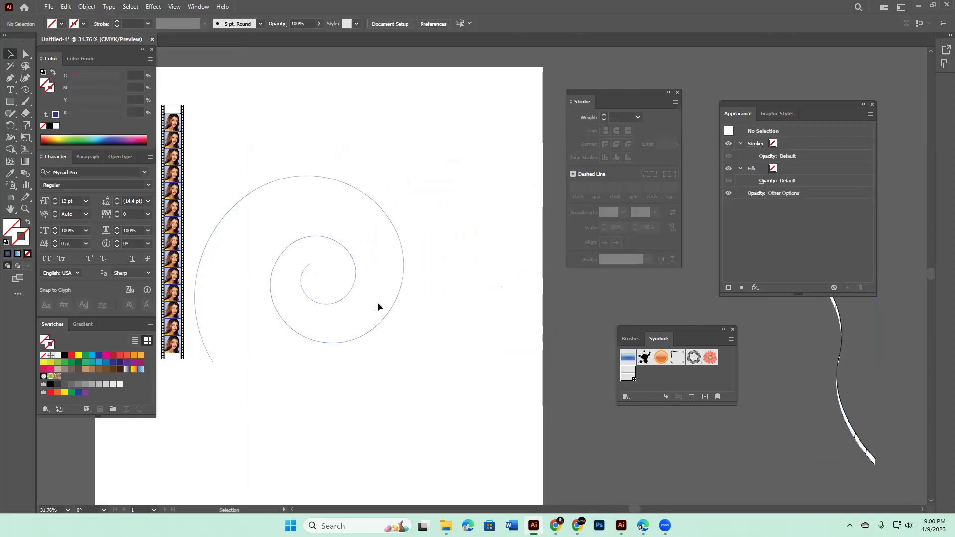
pyautogui.click(386, 315)
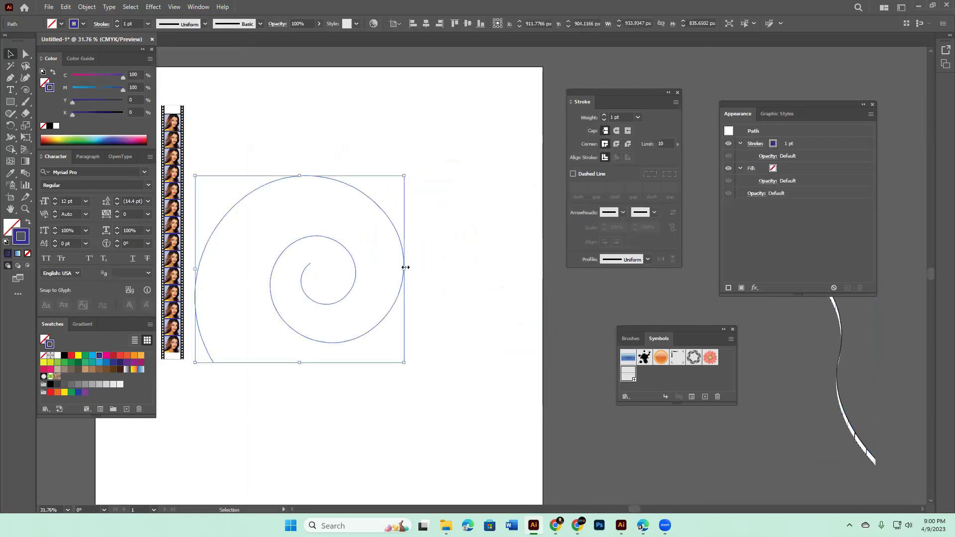
pyautogui.moveTo(348, 261)
pyautogui.mouseDown()
pyautogui.moveTo(321, 258)
pyautogui.moveTo(366, 258)
pyautogui.moveTo(332, 257)
pyautogui.mouseUp()
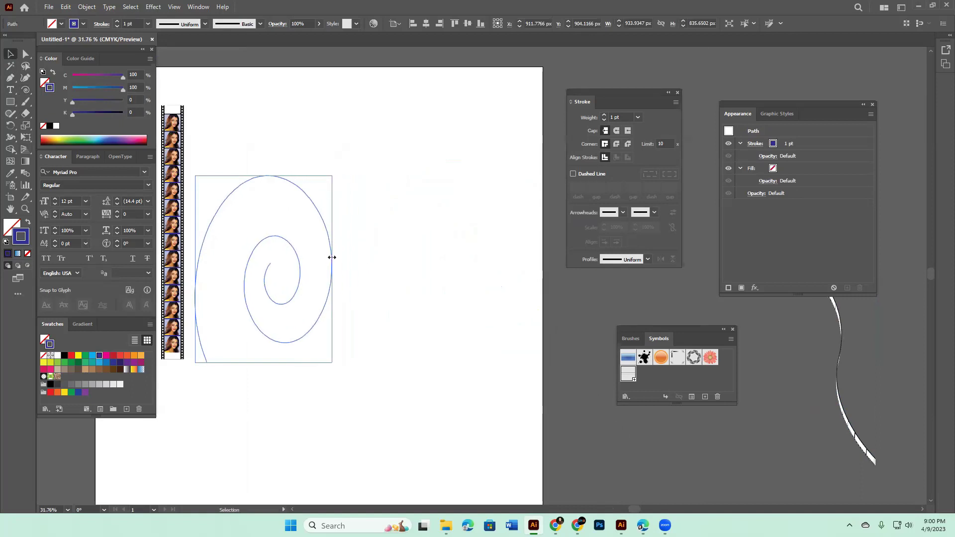
pyautogui.click(419, 294)
pyautogui.click(299, 264)
pyautogui.moveTo(297, 263); pyautogui.dragTo(377, 265)
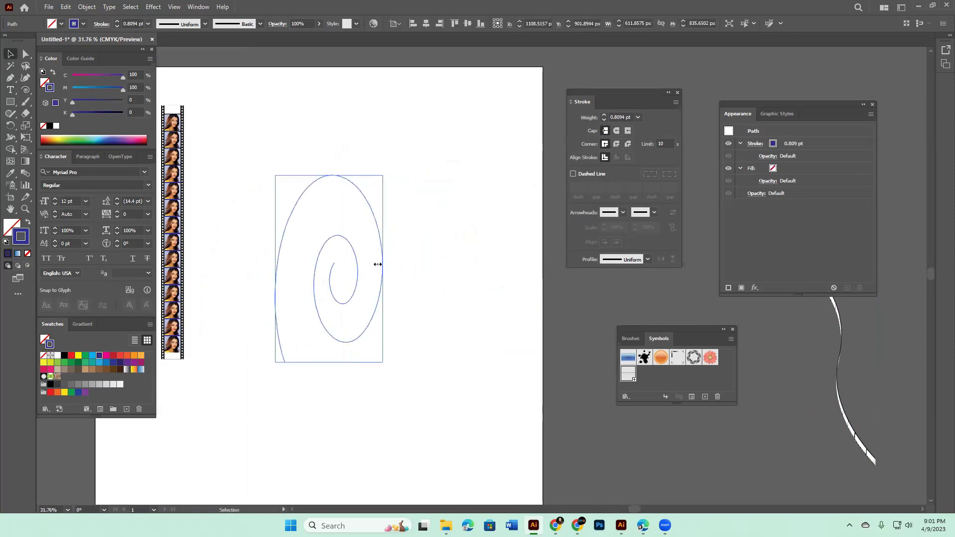
# - Try narrowing and shortening the spiral further, then undo those resizes
pyautogui.click(505, 336)
pyautogui.click(376, 266)
pyautogui.moveTo(326, 175); pyautogui.dragTo(325, 225)
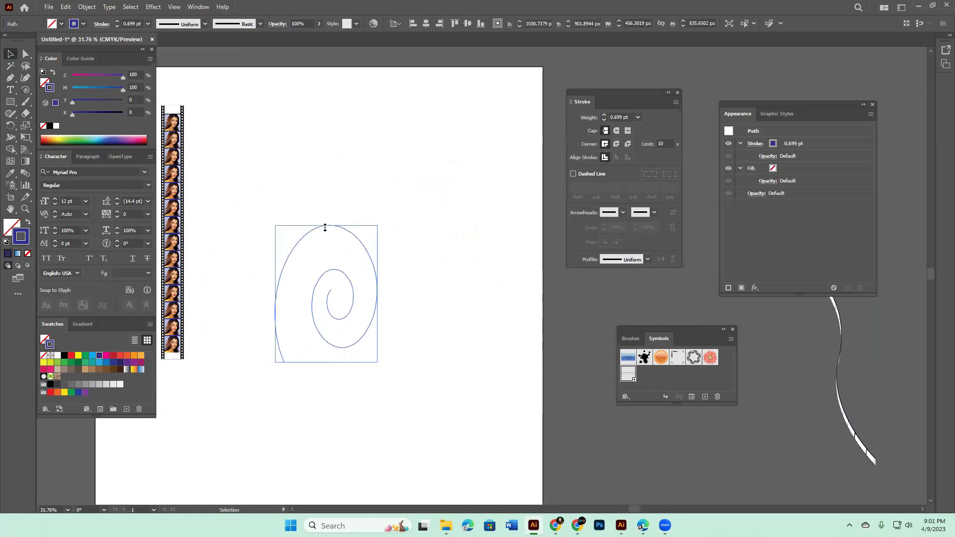
pyautogui.click(460, 338)
pyautogui.moveTo(425, 383); pyautogui.dragTo(269, 219)
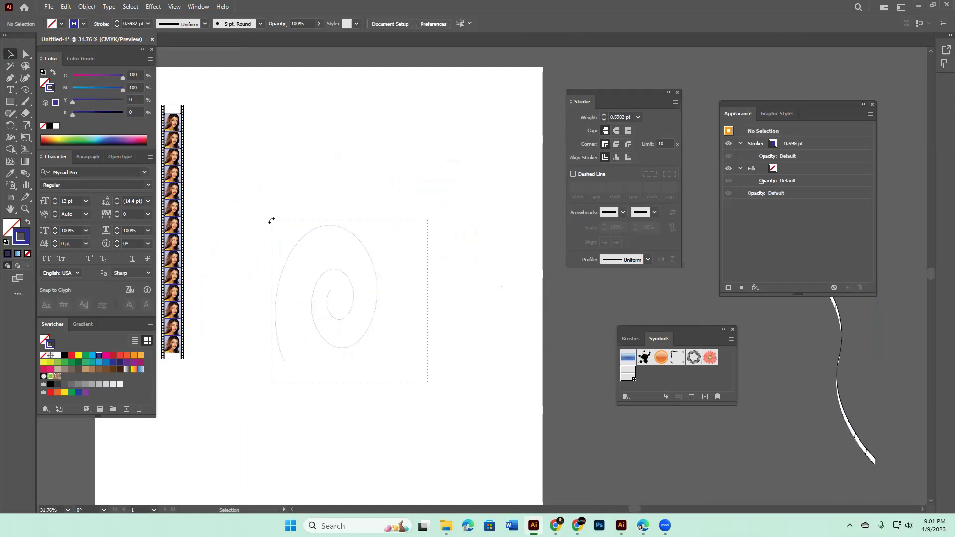
pyautogui.press('a')
pyautogui.hotkey('ctrl', 'z')
pyautogui.hotkey('ctrl', 'z')
pyautogui.hotkey('ctrl', 'z')
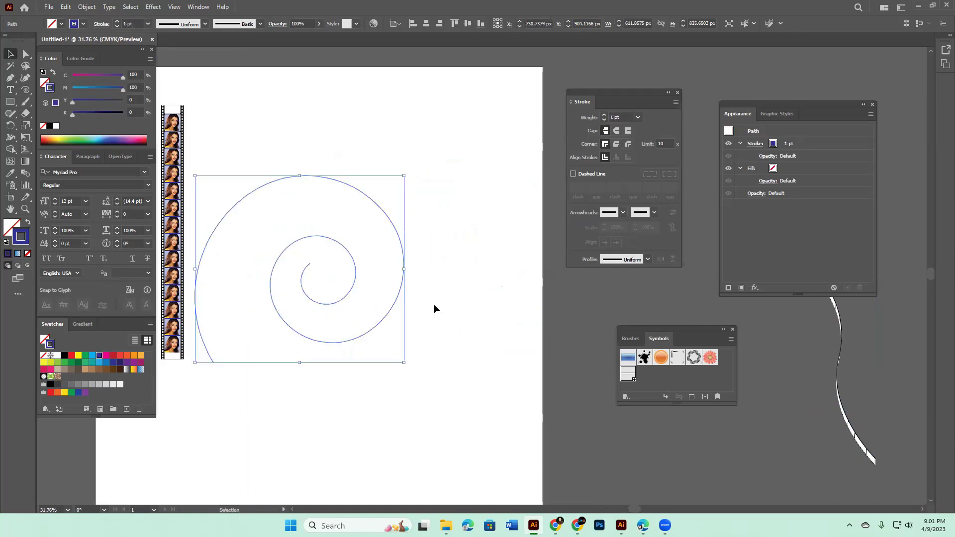
# - Undo the even scaling and squeeze the spiral slightly narrower from its side handle
pyautogui.hotkey('ctrl', 'z')
pyautogui.moveTo(376, 263); pyautogui.dragTo(369, 265)
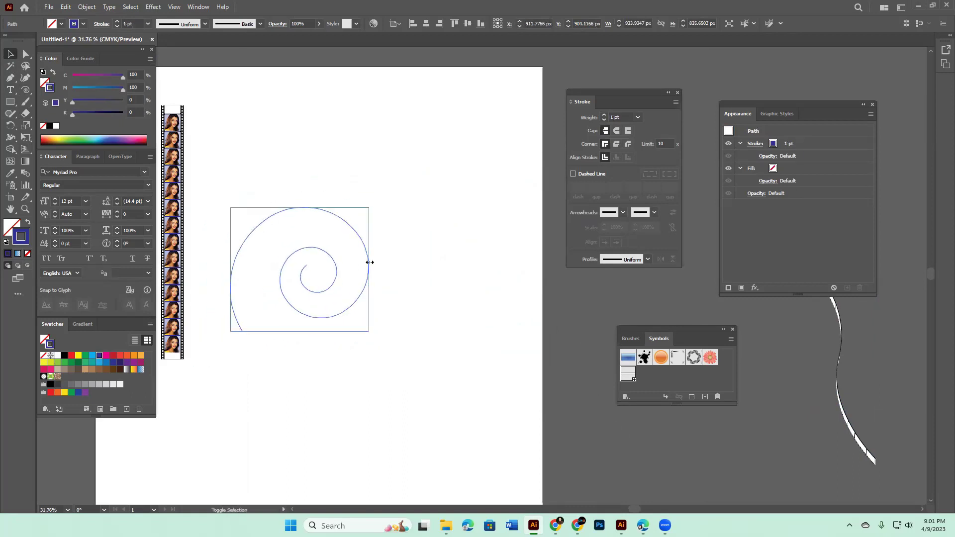
pyautogui.press('a')
pyautogui.press('v')
pyautogui.hotkey('ctrl', 'z')
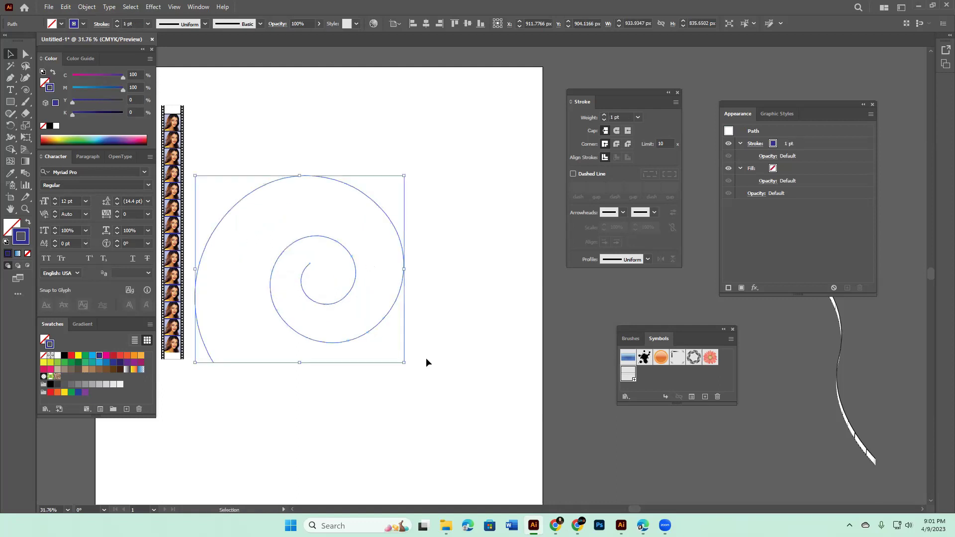
pyautogui.click(426, 357)
pyautogui.click(405, 275)
pyautogui.moveTo(404, 269)
pyautogui.mouseDown()
pyautogui.moveTo(380, 267)
pyautogui.moveTo(387, 267)
pyautogui.mouseUp()
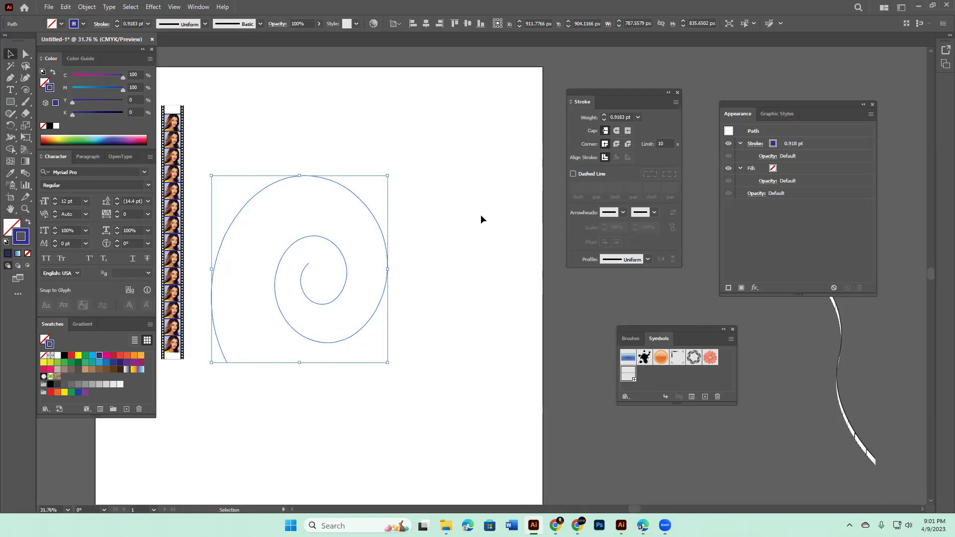
# - Delete the old spiral and draw a new one with the Spiral tool
pyautogui.moveTo(329, 137); pyautogui.dragTo(382, 328)
pyautogui.press('Delete')
pyautogui.click(25, 90)
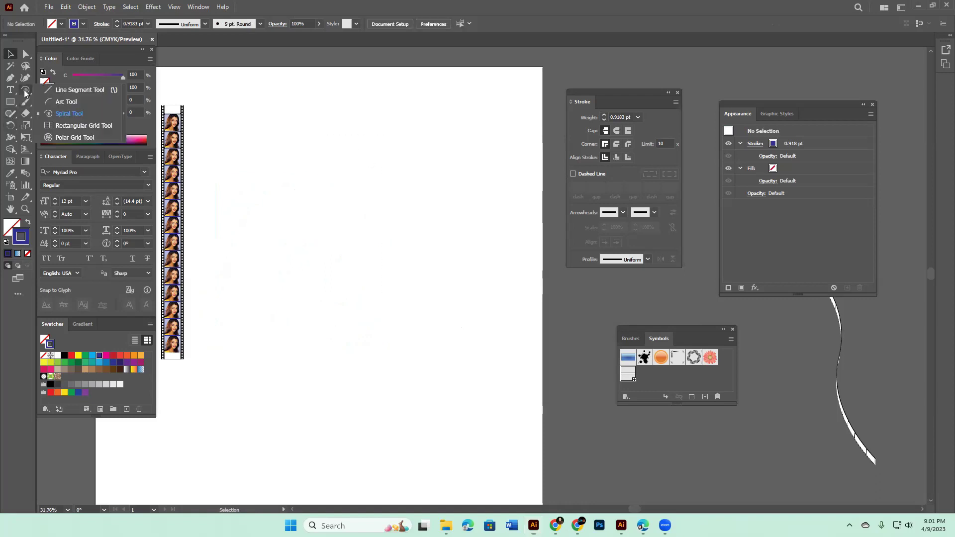
pyautogui.click(64, 114)
pyautogui.moveTo(328, 234); pyautogui.dragTo(404, 309)
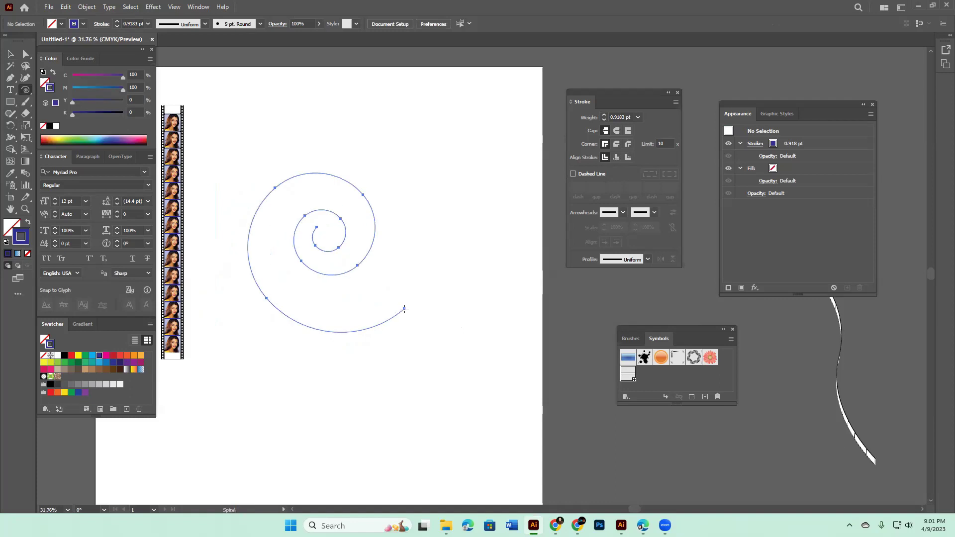
# - Adjust the new spiral's number of turns with the arrow keys and finish it
pyautogui.press('Up')
pyautogui.press('Up')
pyautogui.press('Up')
pyautogui.press('Down')
pyautogui.press('Down')
pyautogui.press('Down')
pyautogui.press('Down')
pyautogui.press('Down')
pyautogui.press('Down')
pyautogui.press('Down')
pyautogui.press('Down')
pyautogui.press('Down')
pyautogui.press('Down')
pyautogui.press('Down')
pyautogui.press('Down')
pyautogui.press('Up')
pyautogui.press('Up')
pyautogui.press('Up')
pyautogui.press('Up')
pyautogui.press('Up')
pyautogui.press('Up')
pyautogui.press('Up')
pyautogui.press('Up')
pyautogui.press('Up')
pyautogui.press('Up')
pyautogui.press('Up')
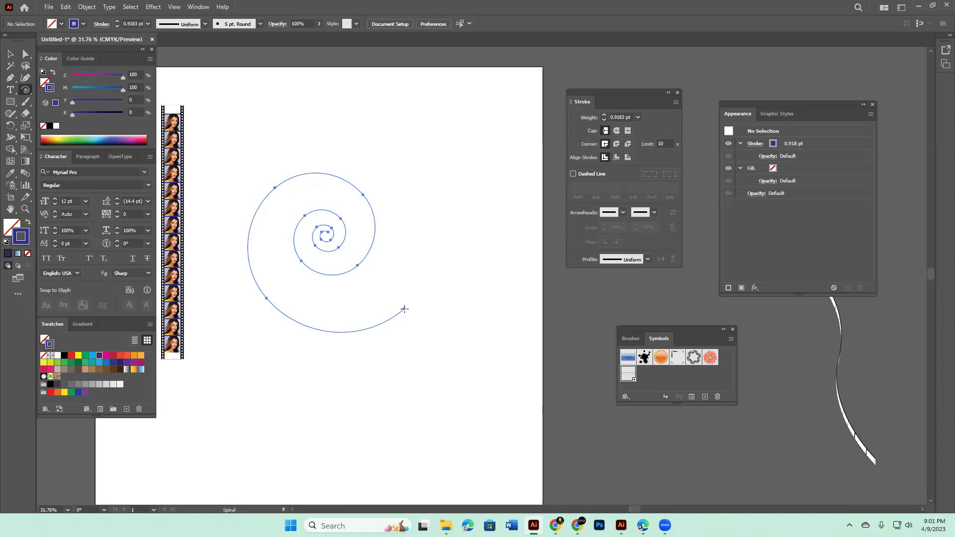
pyautogui.press('Down')
pyautogui.press('Down')
pyautogui.press('Down')
pyautogui.press('Down')
pyautogui.press('Down')
pyautogui.press('Down')
pyautogui.press('Down')
pyautogui.press('Down')
pyautogui.press('Down')
pyautogui.press('Down')
pyautogui.press('Up')
pyautogui.press('Up')
pyautogui.press('Up')
pyautogui.press('Up')
pyautogui.press('Up')
pyautogui.press('Up')
pyautogui.press('Up')
pyautogui.press('Up')
pyautogui.press('Up')
pyautogui.moveTo(405, 309); pyautogui.dragTo(404, 309)
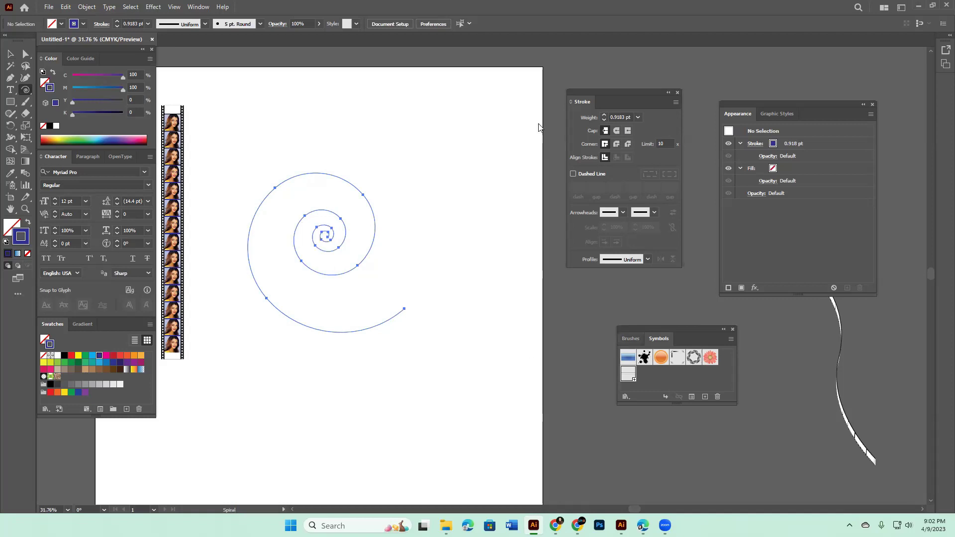
# - Select the new spiral and delete it, leaving only the film strip
pyautogui.click(11, 54)
pyautogui.click(400, 120)
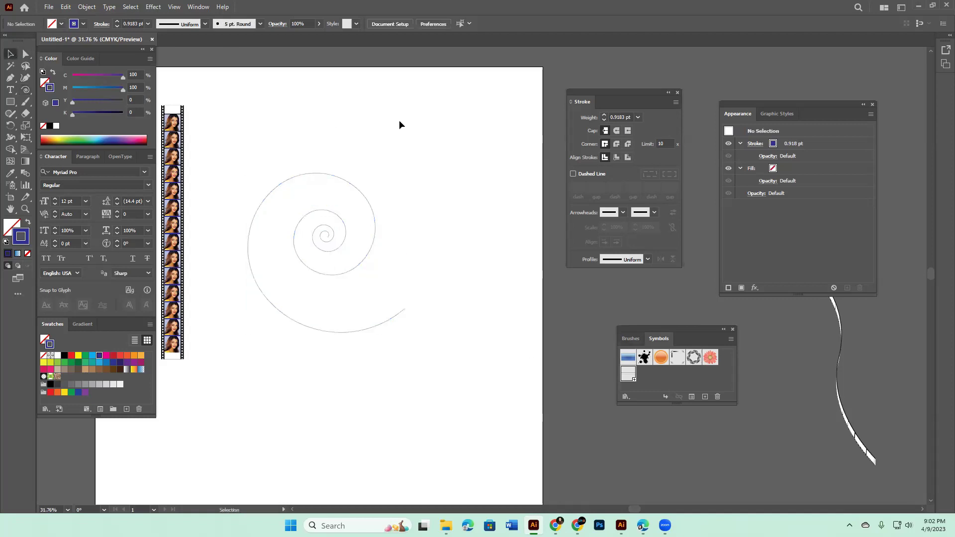
pyautogui.moveTo(280, 112); pyautogui.dragTo(417, 376)
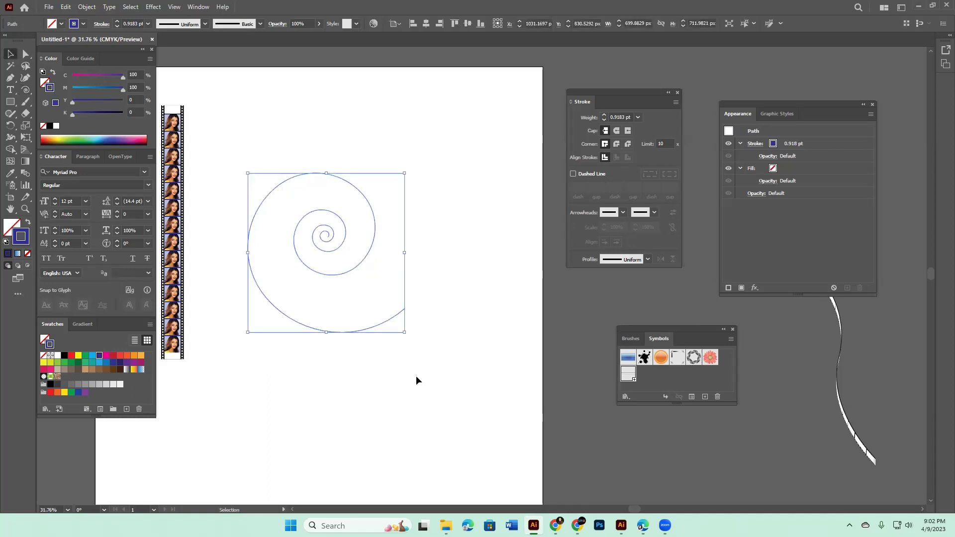
pyautogui.press('Delete')
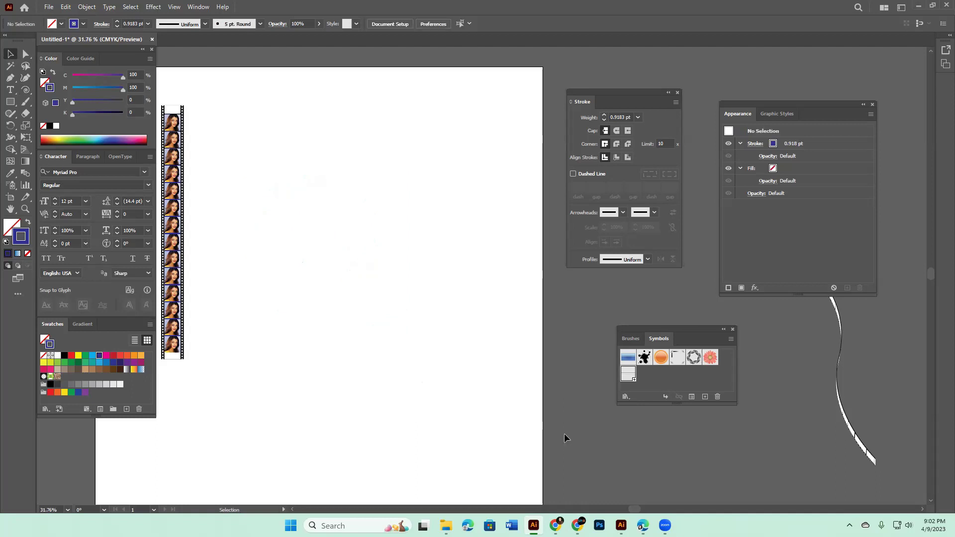
pyautogui.moveTo(556, 525)
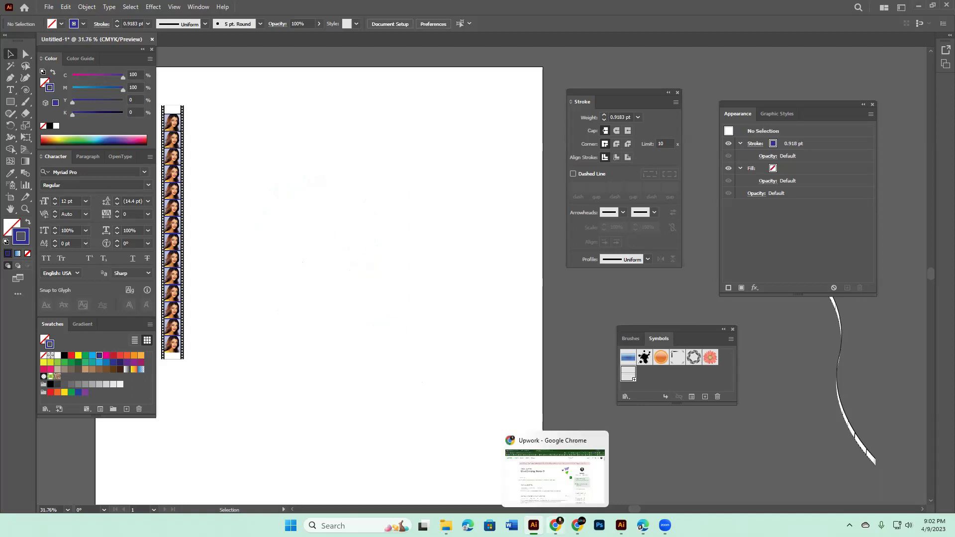
# - Bring the Chrome browser window to the front
pyautogui.click(556, 475)
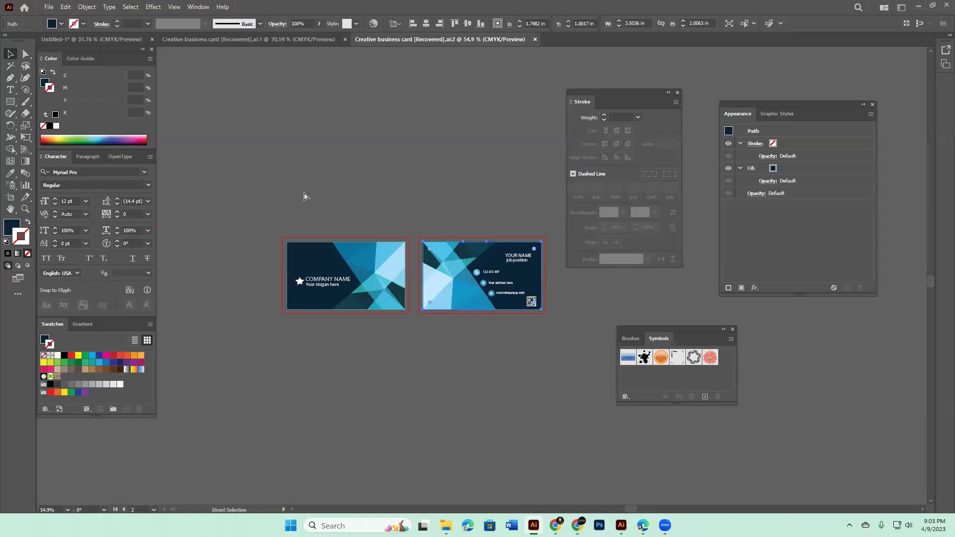
# - Zoom in on the card's YOUR NAME text and close the Stroke panel
pyautogui.scroll(3, 461, 269)
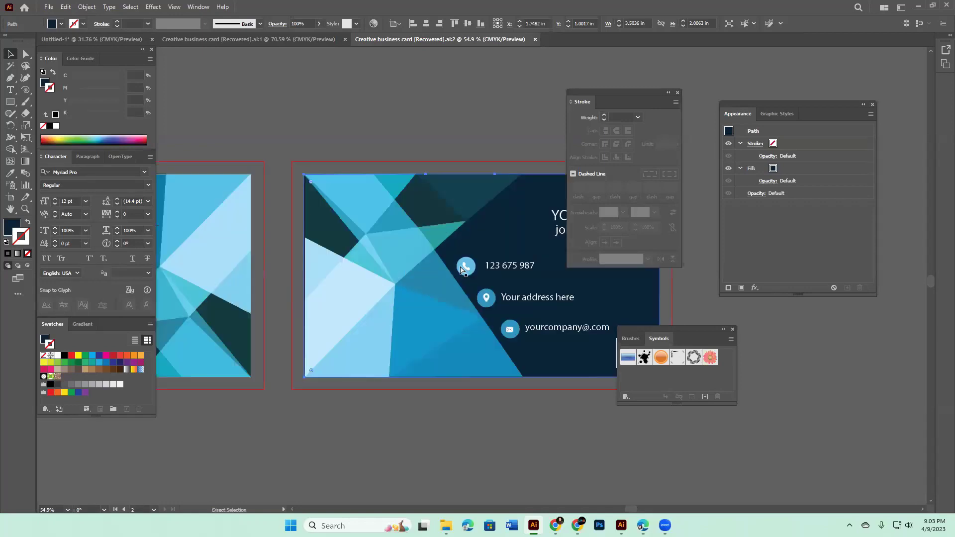
pyautogui.hotkey('ctrl', '+')
pyautogui.scroll(-3, 466, 283)
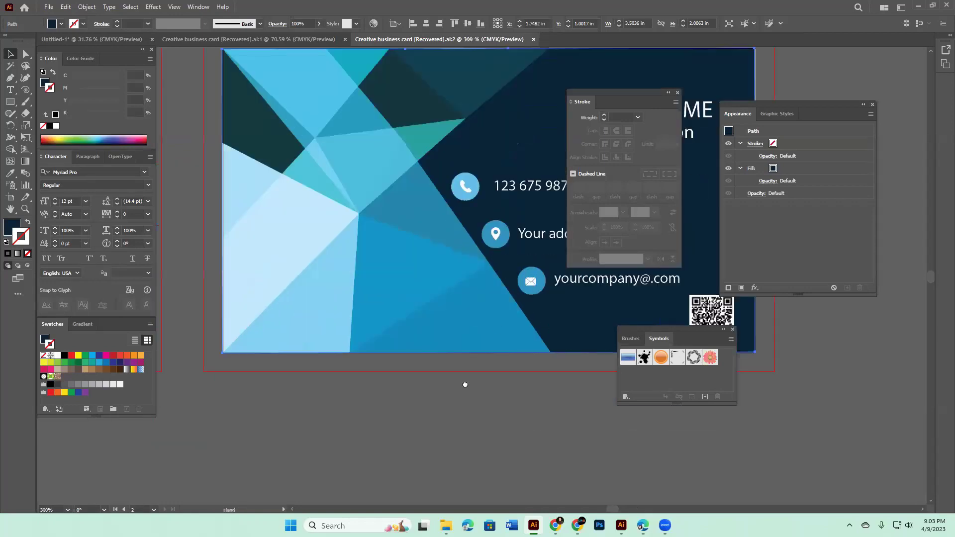
pyautogui.moveTo(465, 385); pyautogui.dragTo(323, 505)
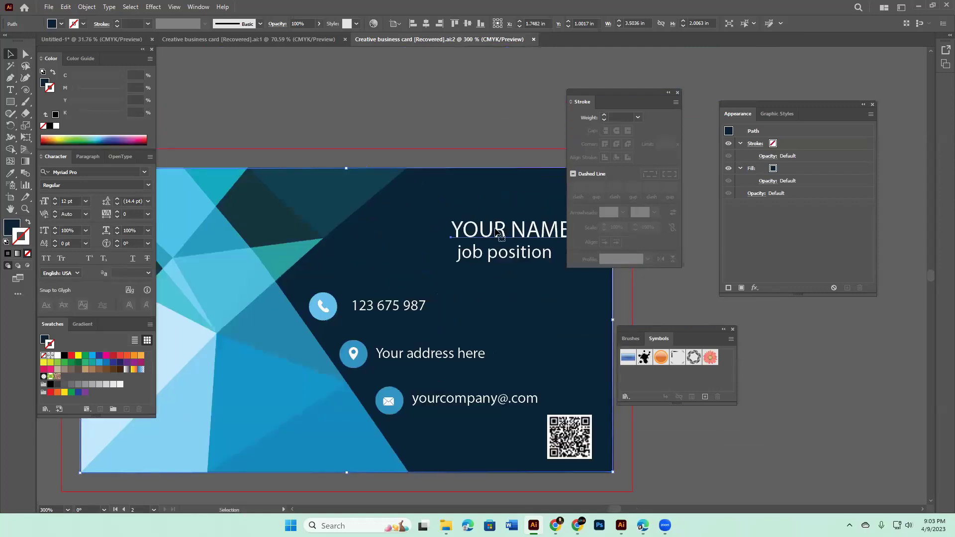
pyautogui.click(497, 229)
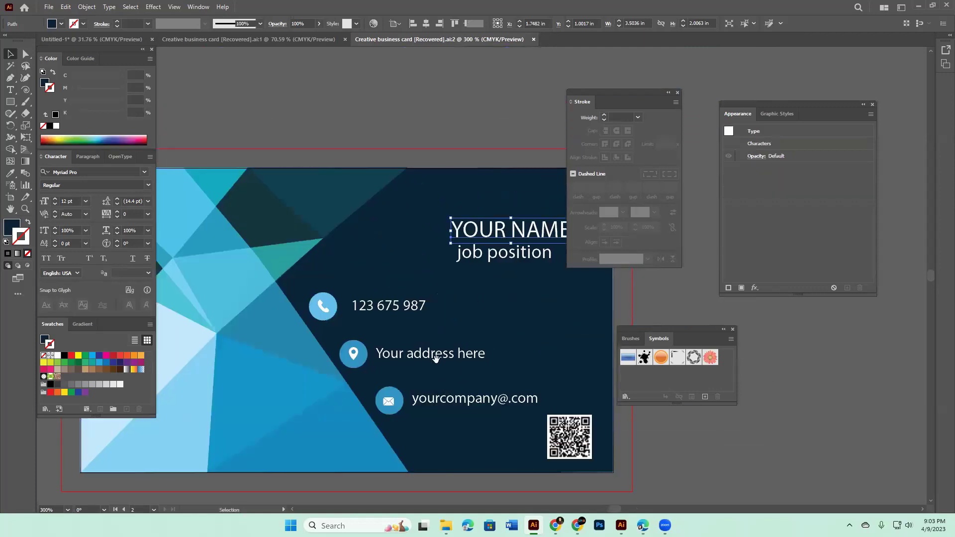
pyautogui.moveTo(436, 357); pyautogui.dragTo(303, 383)
pyautogui.moveTo(641, 94); pyautogui.dragTo(733, 78)
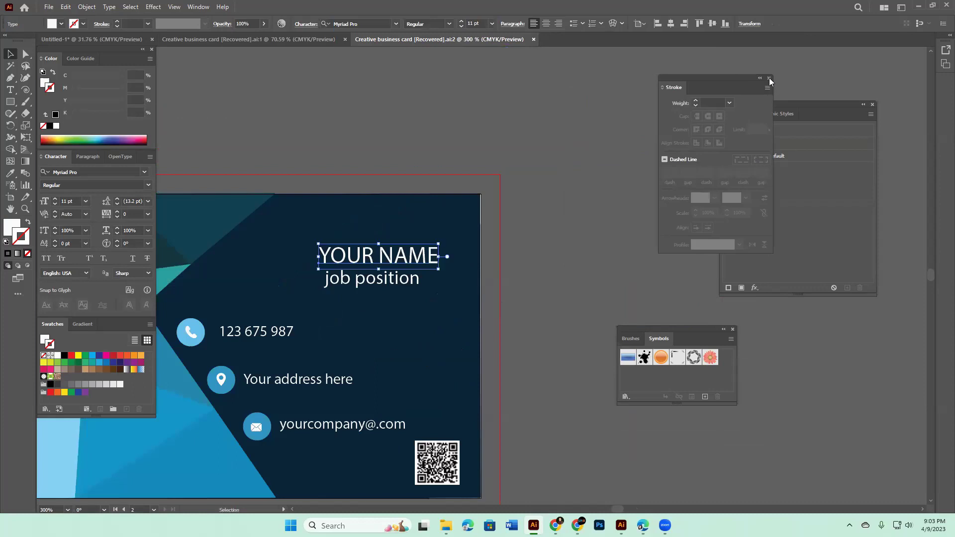
pyautogui.click(769, 78)
# - Retype the YOUR NAME heading as 'hello ezy gd!'
pyautogui.press('space')
pyautogui.press('Escape')
pyautogui.doubleClick(558, 197)
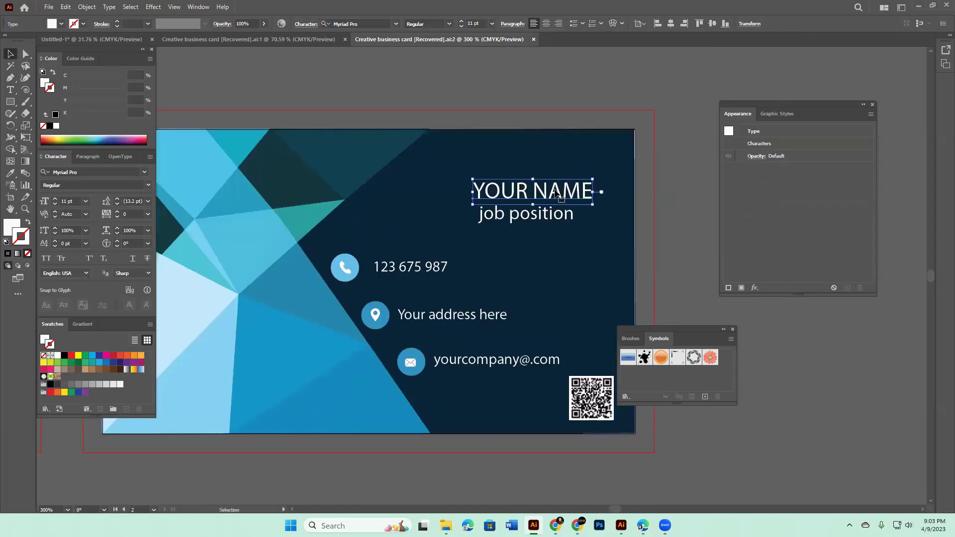
pyautogui.hotkey('ctrl', 'a')
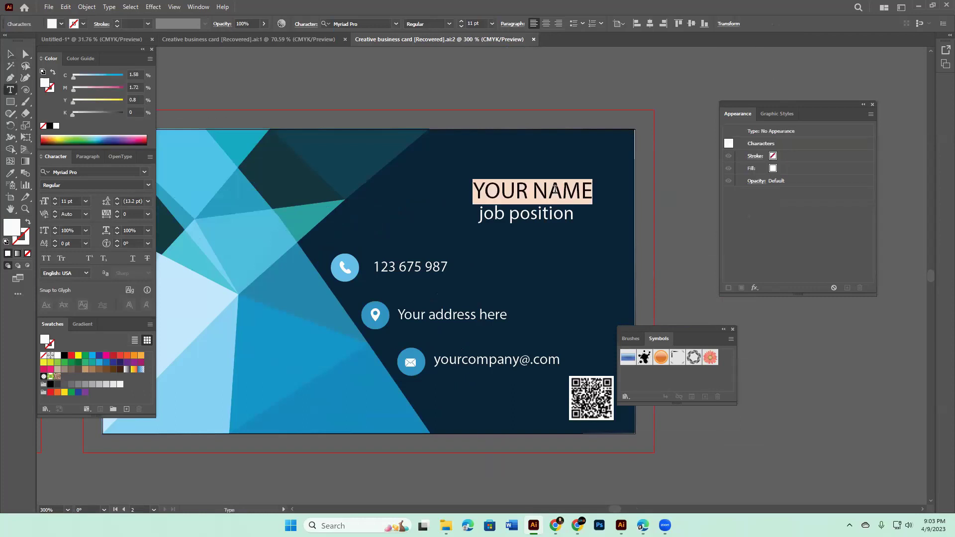
pyautogui.write('hello ezy gd!')
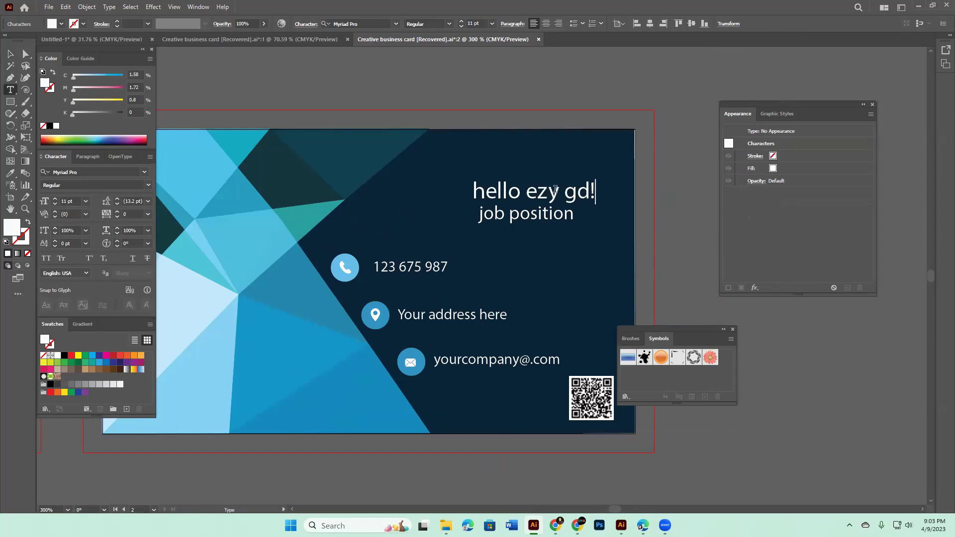
# - Fill the envelope icon with bright blue from the Color Picker
pyautogui.press('Escape')
pyautogui.click(536, 223)
pyautogui.click(438, 267)
pyautogui.click(468, 317)
pyautogui.click(490, 366)
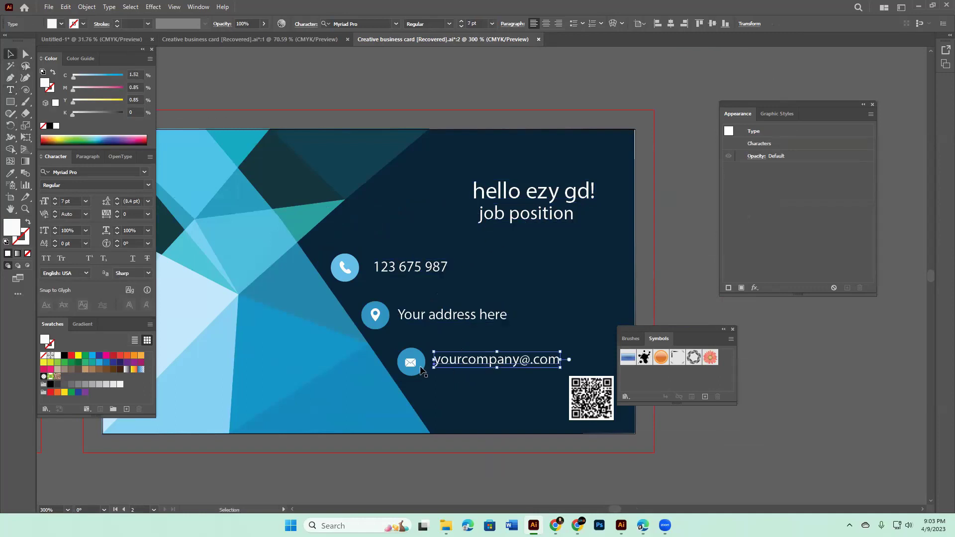
pyautogui.click(411, 365)
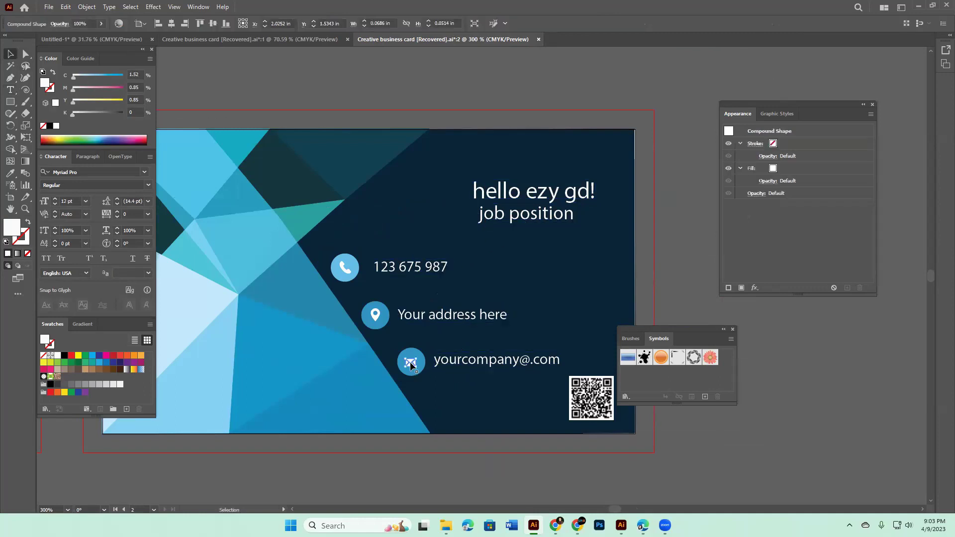
pyautogui.doubleClick(14, 230)
pyautogui.click(675, 290)
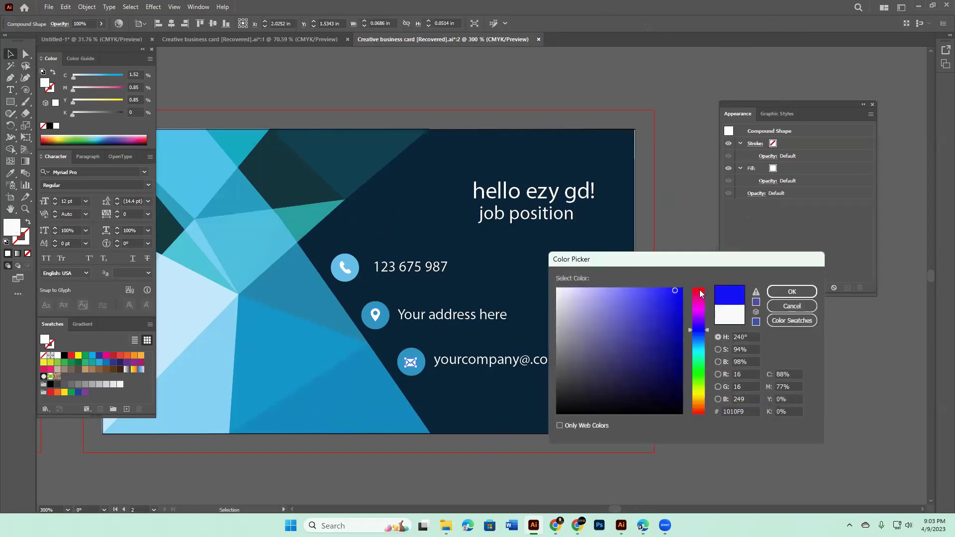
pyautogui.click(791, 293)
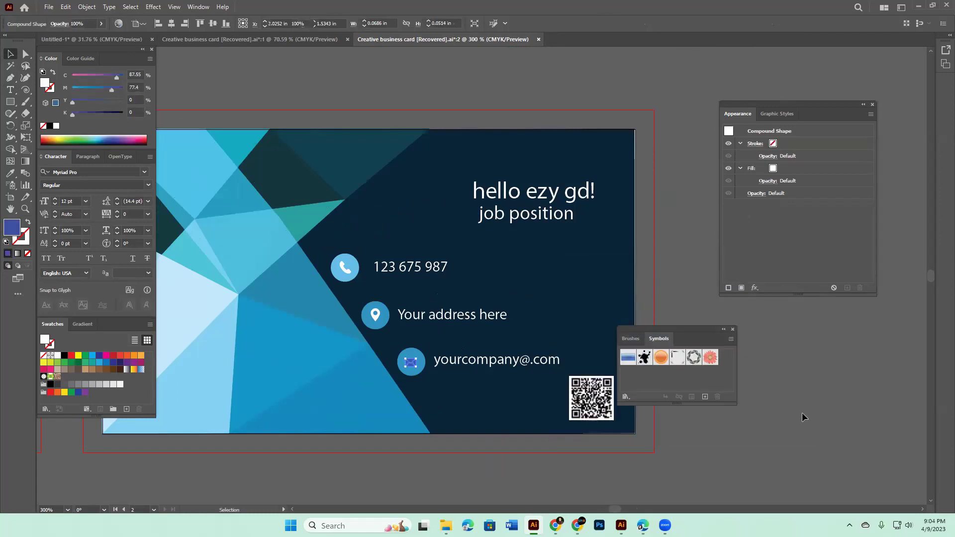
# - Ungroup the card's background triangle group
pyautogui.click(399, 378)
pyautogui.scroll(-4, 423, 348)
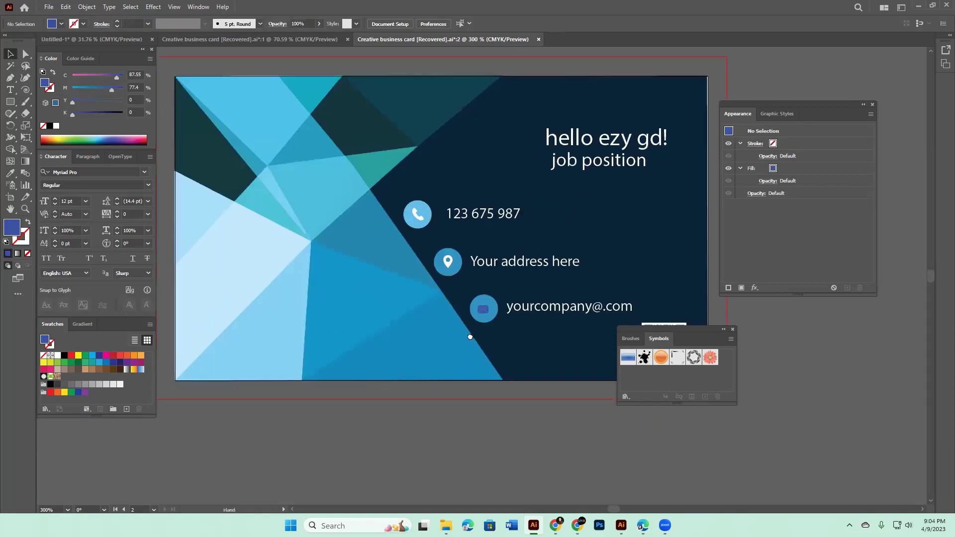
pyautogui.hscroll(-4, 448, 309)
pyautogui.click(453, 290)
pyautogui.rightClick(454, 290)
pyautogui.click(432, 284)
pyautogui.rightClick(432, 283)
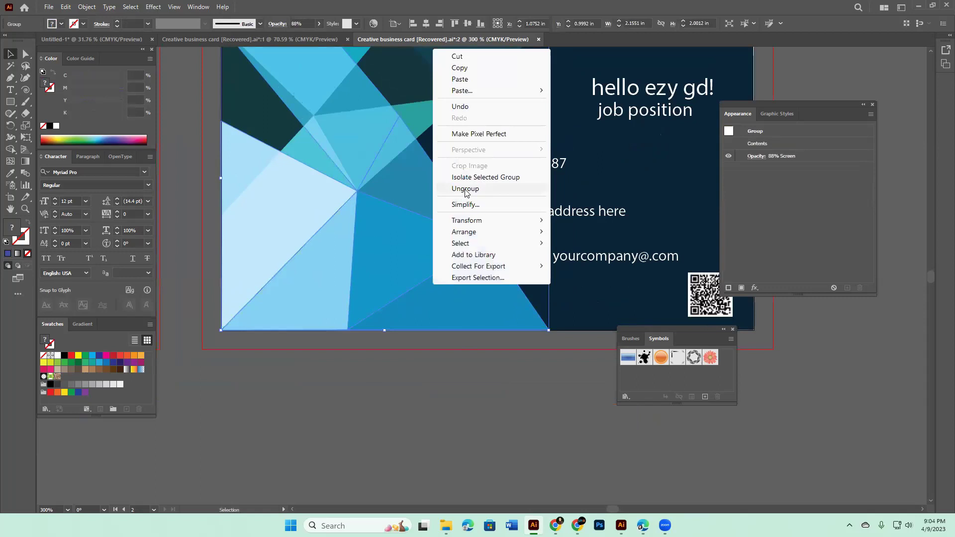
pyautogui.click(465, 190)
# - Fill the triangle below the email line with a red swatch
pyautogui.click(451, 299)
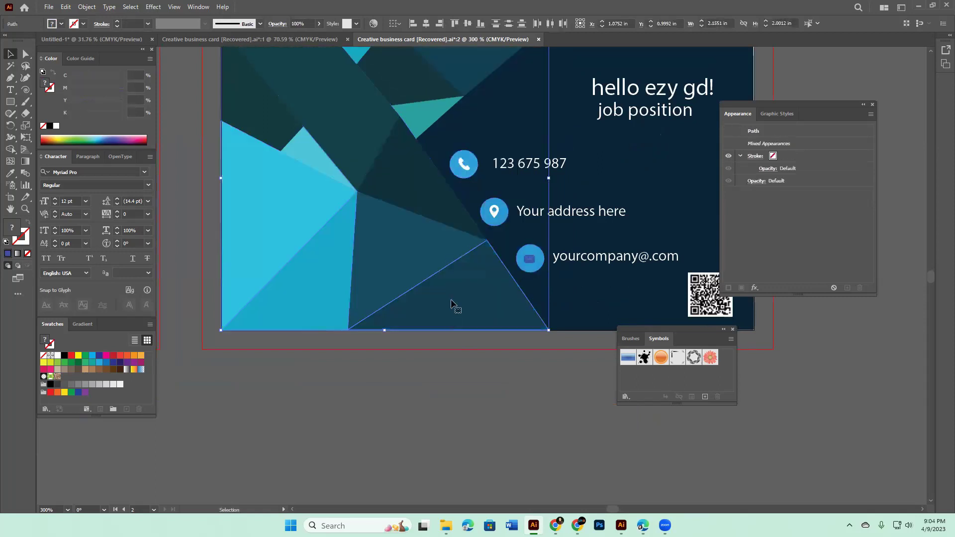
pyautogui.click(62, 24)
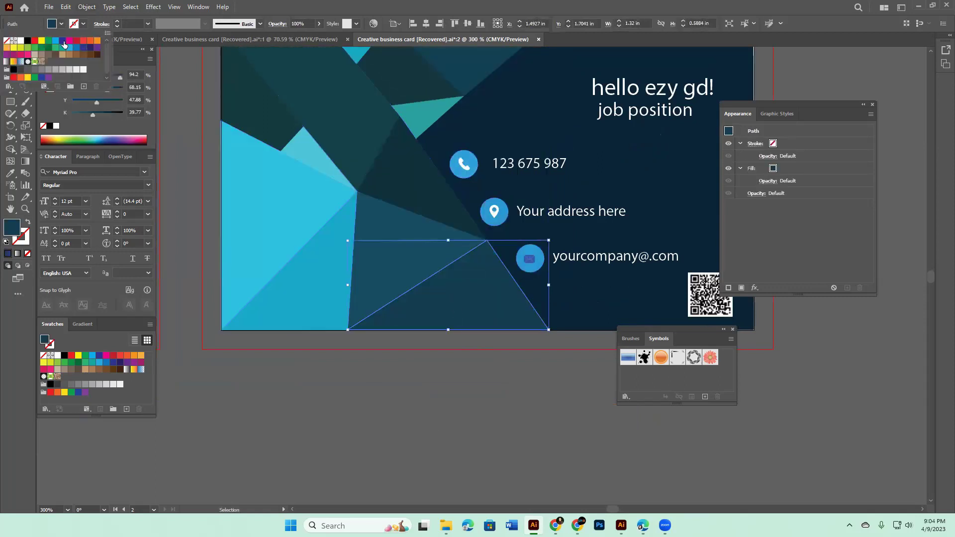
pyautogui.click(62, 41)
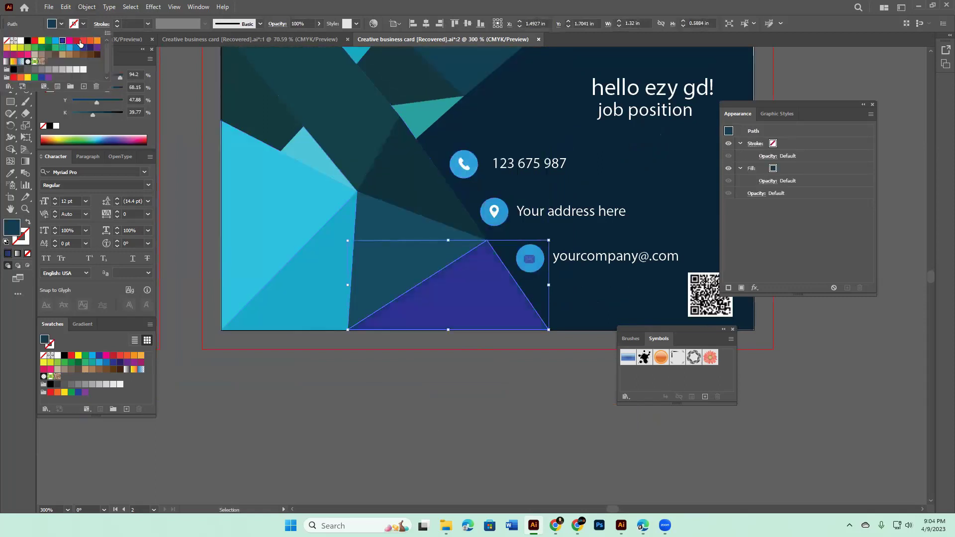
pyautogui.click(438, 393)
pyautogui.click(518, 404)
# - Replace the 'Your address here' line with 'ghfhgdshdhsg'
pyautogui.click(535, 254)
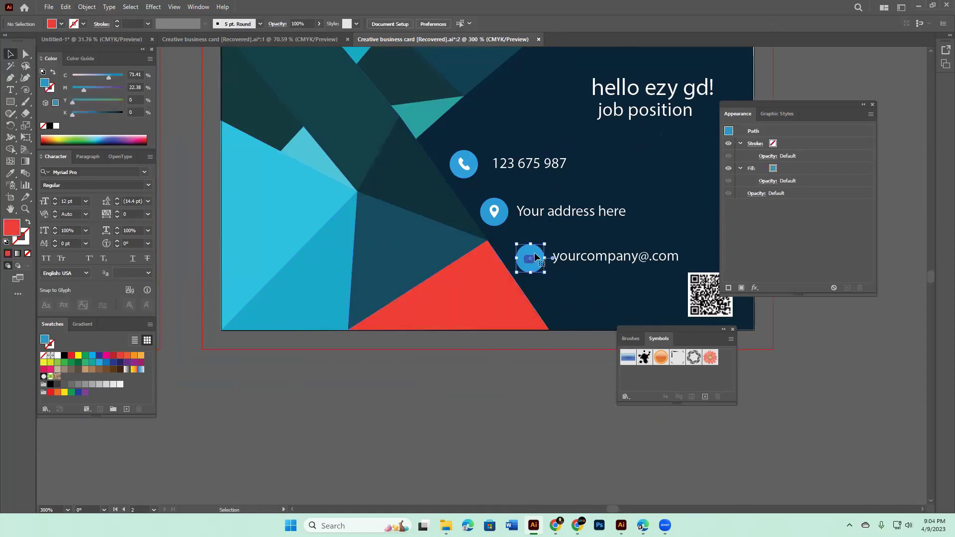
pyautogui.click(563, 212)
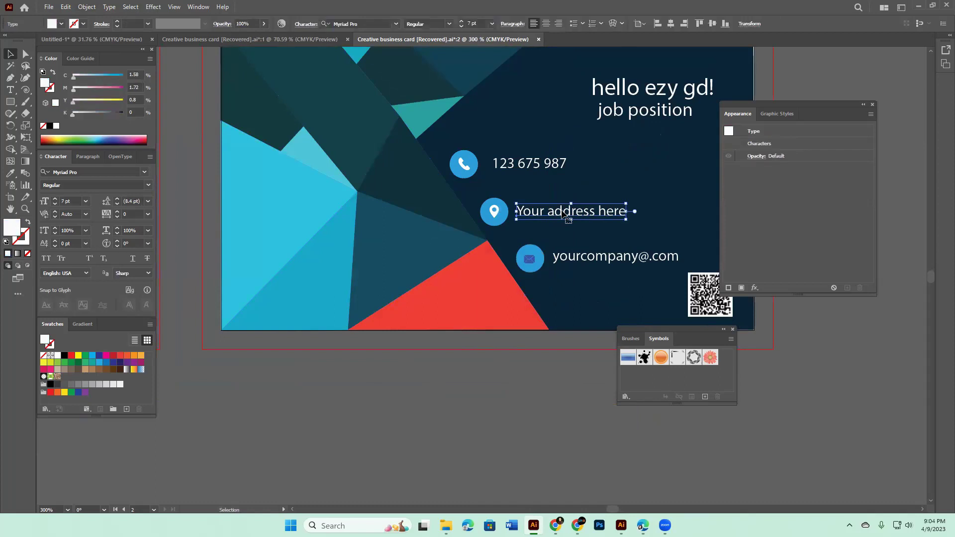
pyautogui.doubleClick(564, 213)
pyautogui.hotkey('ctrl', 'a')
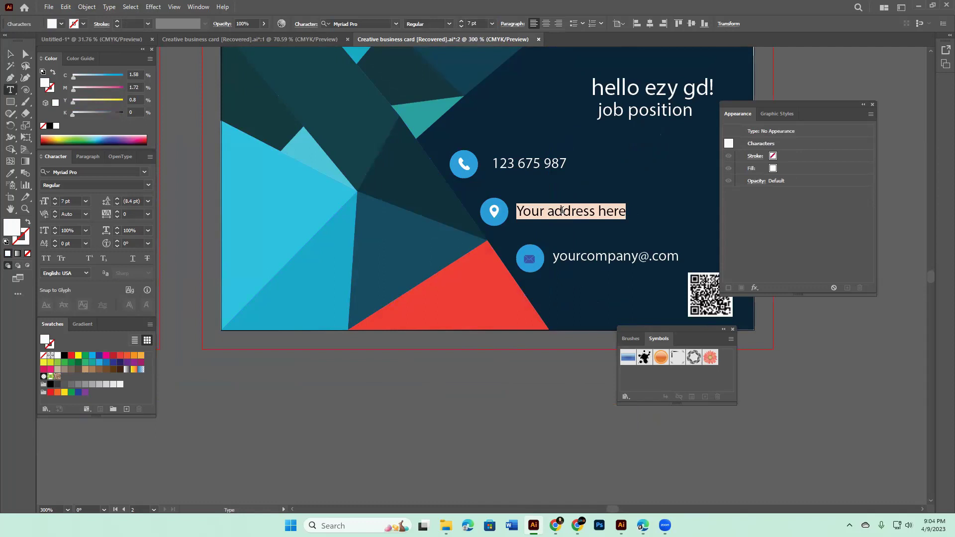
pyautogui.press('Escape')
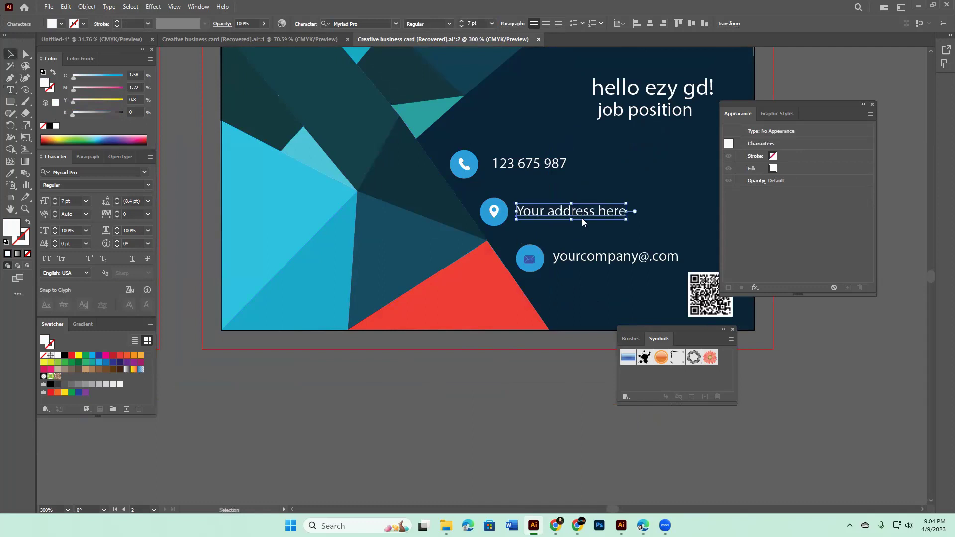
pyautogui.press('t')
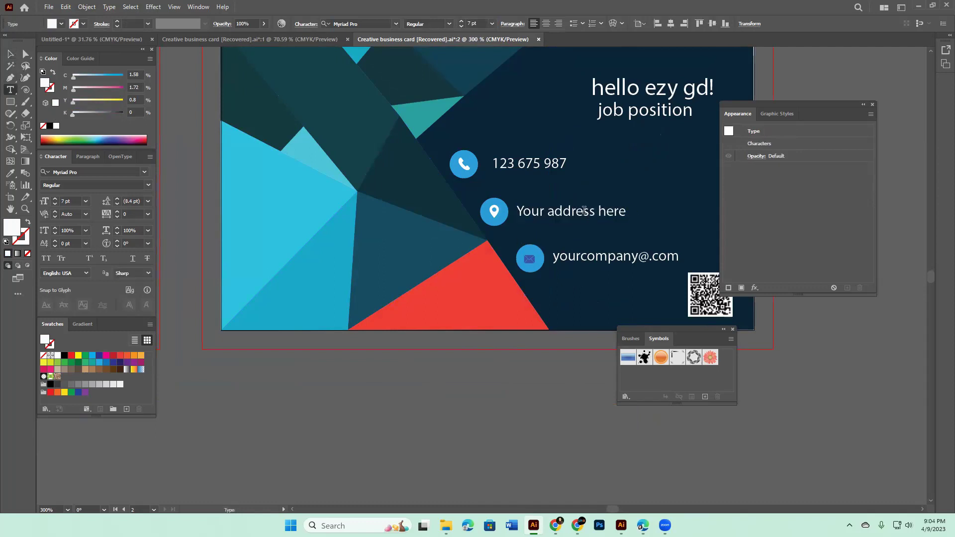
pyautogui.tripleClick(585, 211)
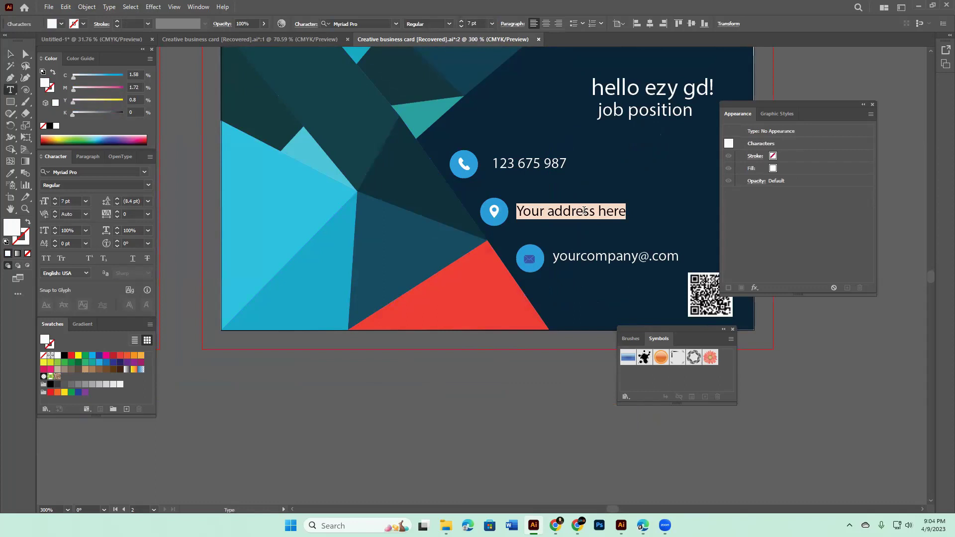
pyautogui.write('g')
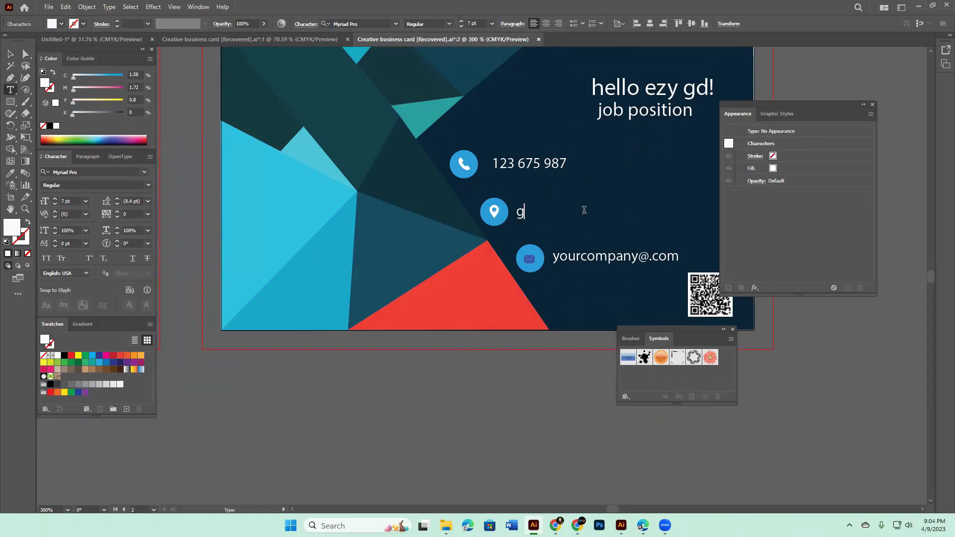
pyautogui.write('hfhgdshdhsg')
pyautogui.click(11, 57)
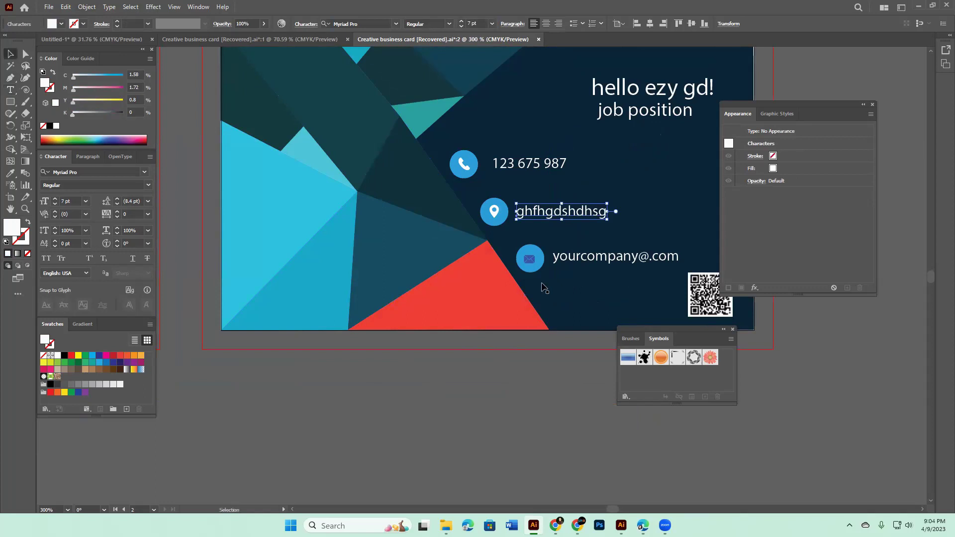
# - Ungroup the back side's polygon background and select individual triangles
pyautogui.click(427, 111)
pyautogui.moveTo(429, 118); pyautogui.dragTo(466, 327)
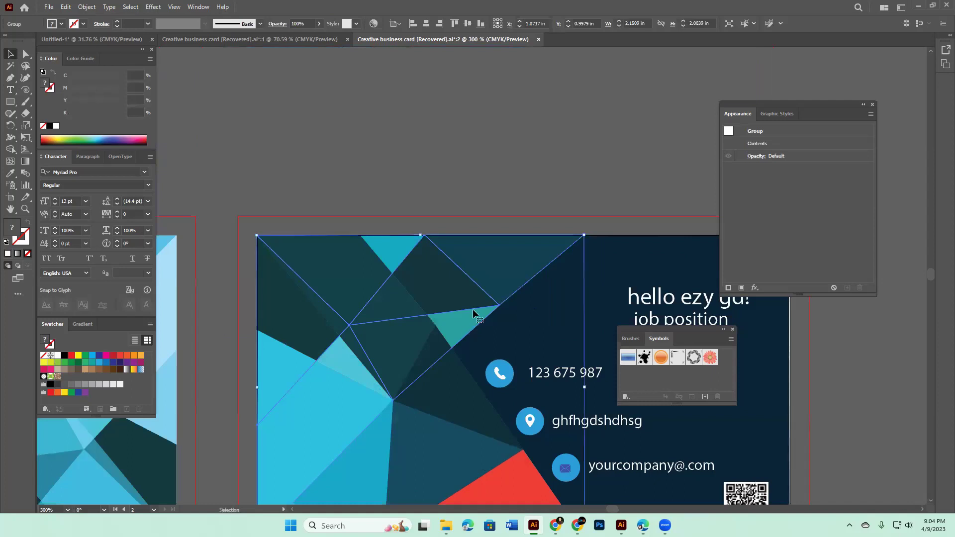
pyautogui.rightClick(469, 303)
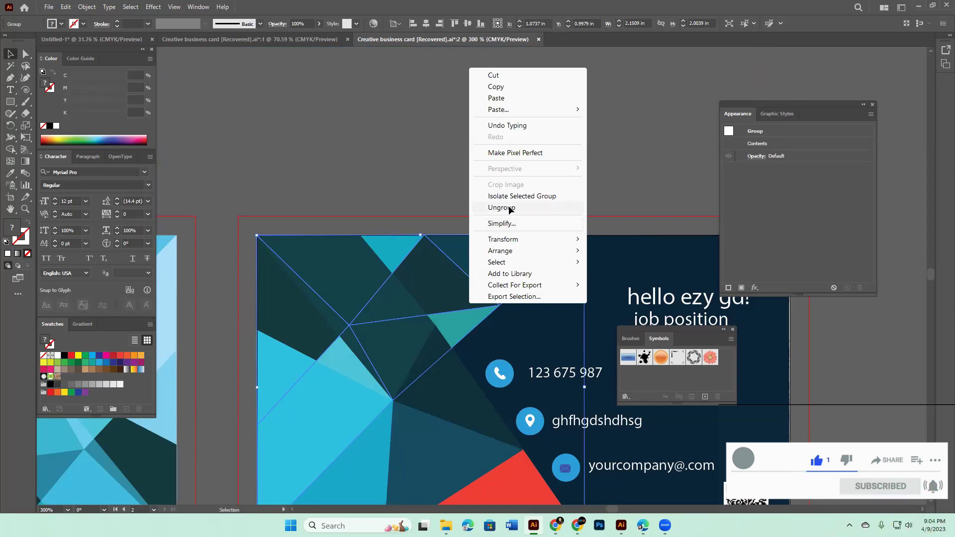
pyautogui.click(511, 209)
pyautogui.click(512, 263)
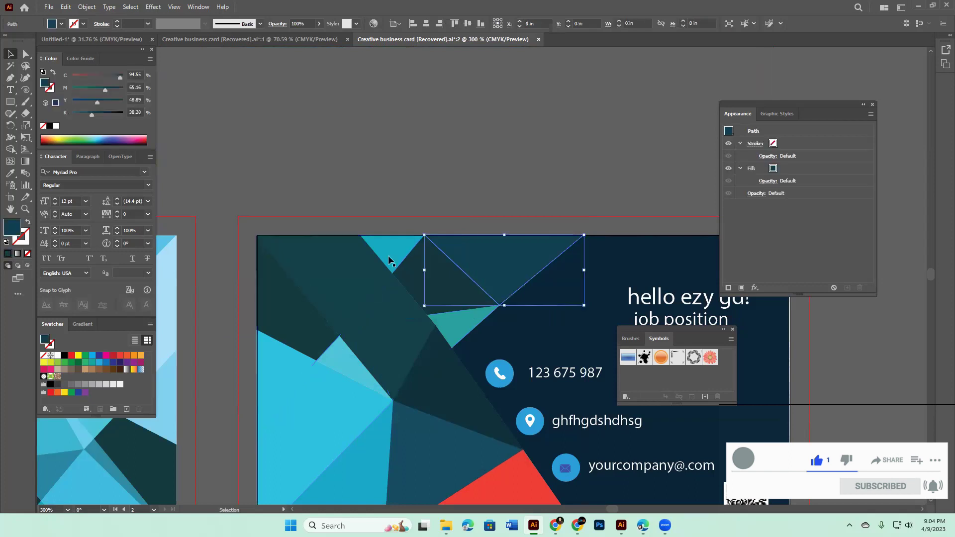
pyautogui.click(390, 263)
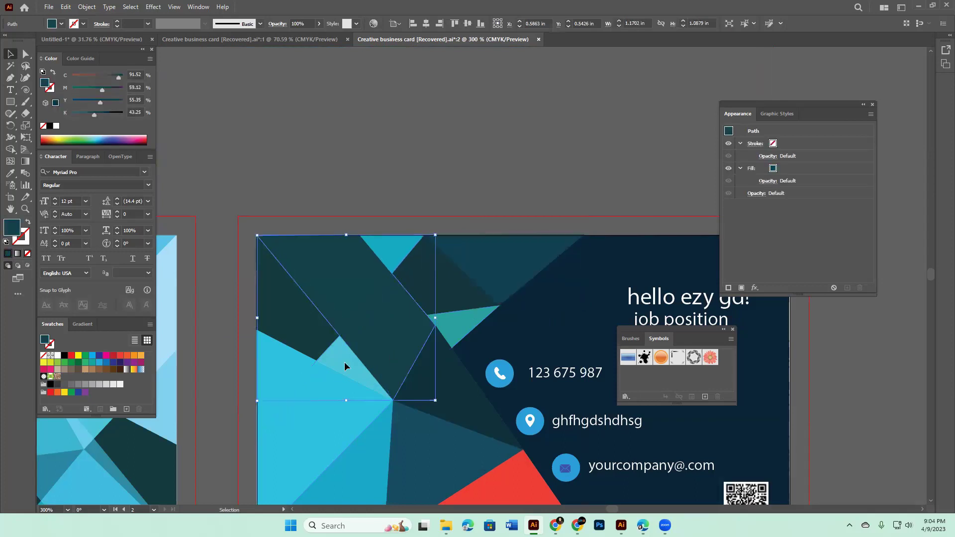
pyautogui.click(355, 377)
# - Zoom out until both front and back card artboards are fully visible
pyautogui.scroll(-1, 535, 201)
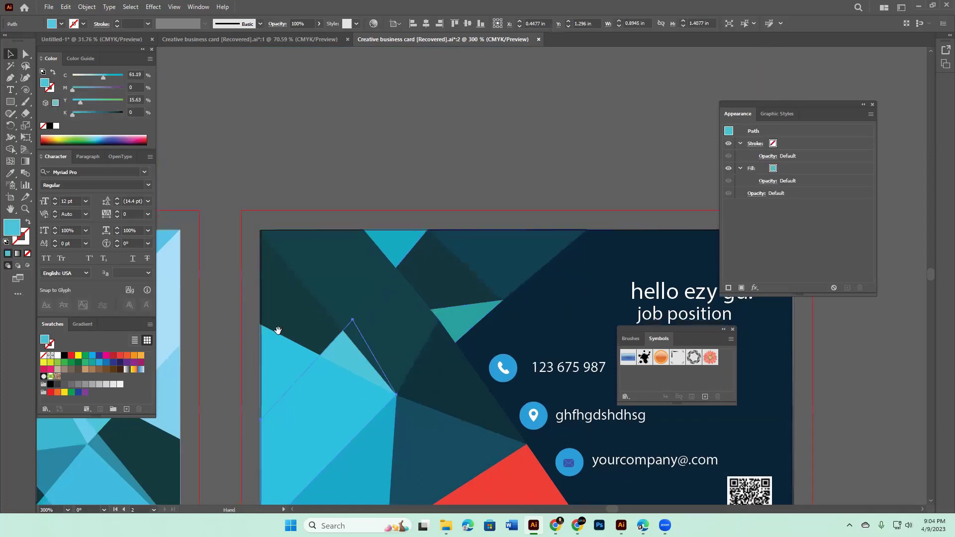
pyautogui.scroll(-1, 450, 261)
pyautogui.scroll(-3, 551, 350)
pyautogui.hscroll(-3, 551, 351)
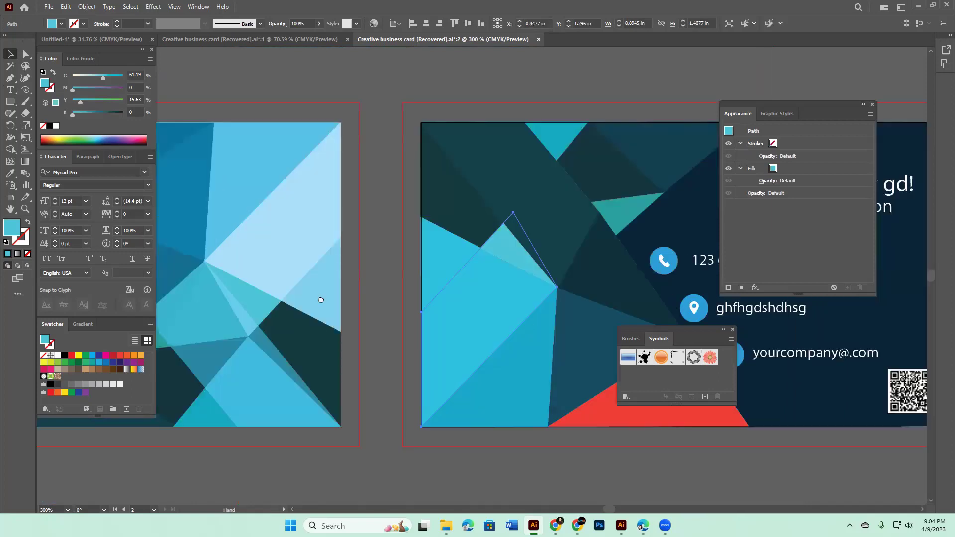
pyautogui.hotkey('ctrl', '0')
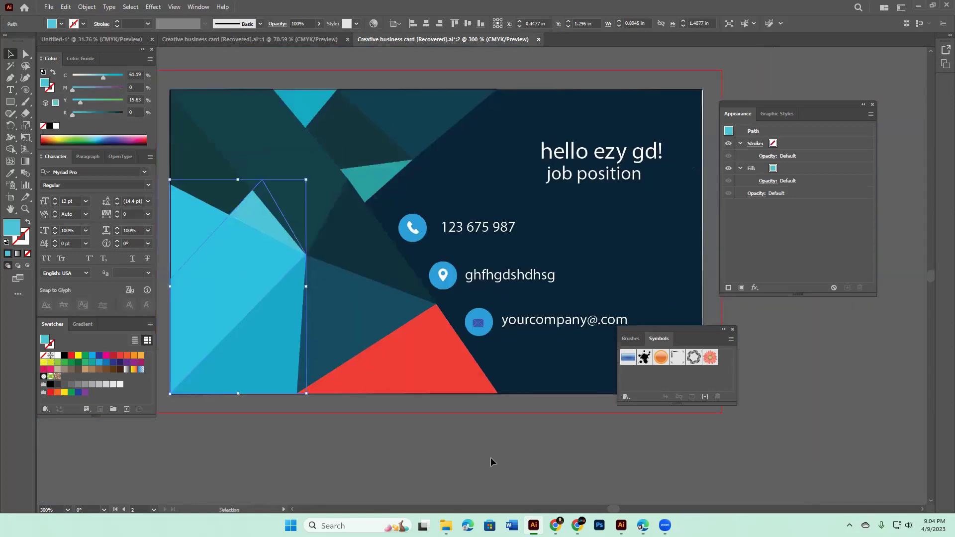
pyautogui.click(491, 462)
pyautogui.hotkey('ctrl', '-')
pyautogui.hotkey('ctrl', '-')
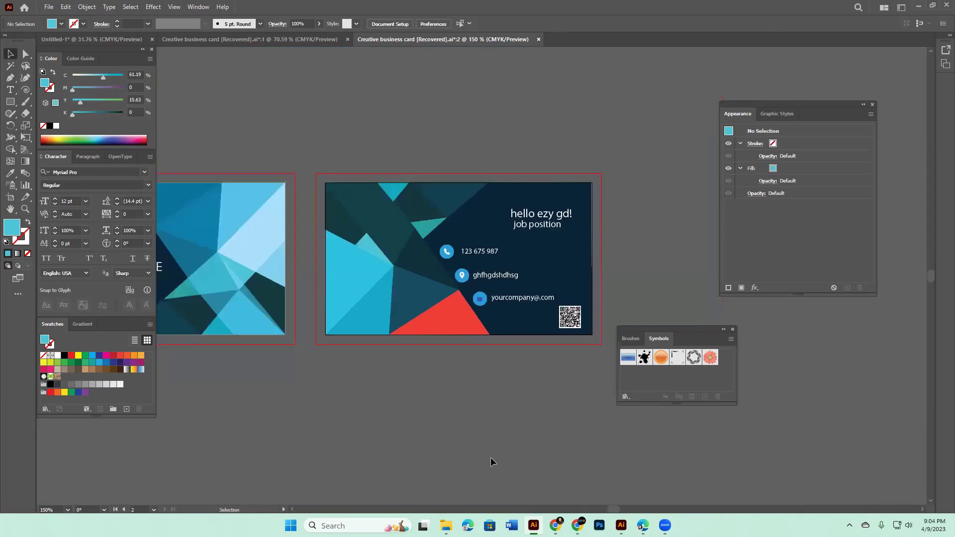
pyautogui.moveTo(433, 428); pyautogui.dragTo(546, 401)
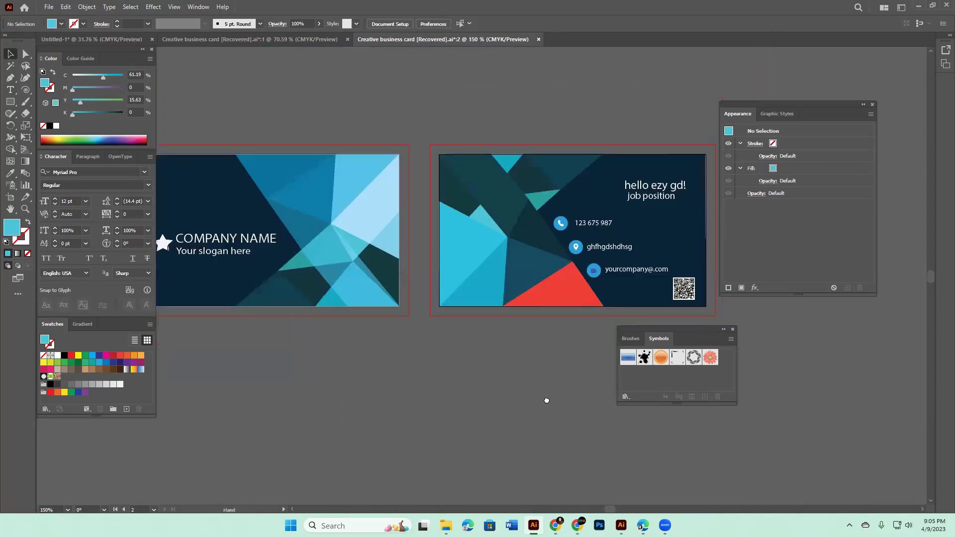
pyautogui.press('a')
pyautogui.hotkey('ctrl', '-')
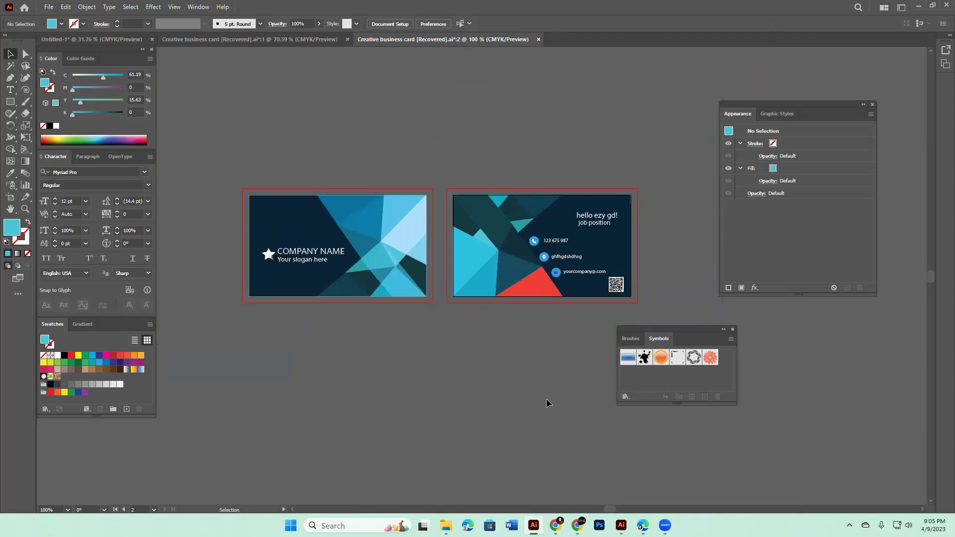
# - Save the document as 'Final' with the default Illustrator Options
pyautogui.press('ctrl')
pyautogui.hotkey('ctrl', 's')
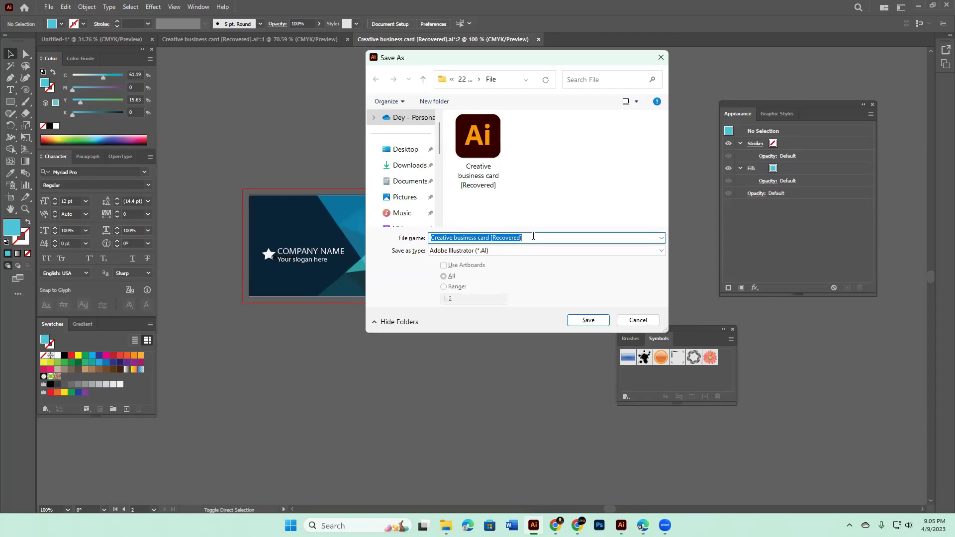
pyautogui.write('Fina')
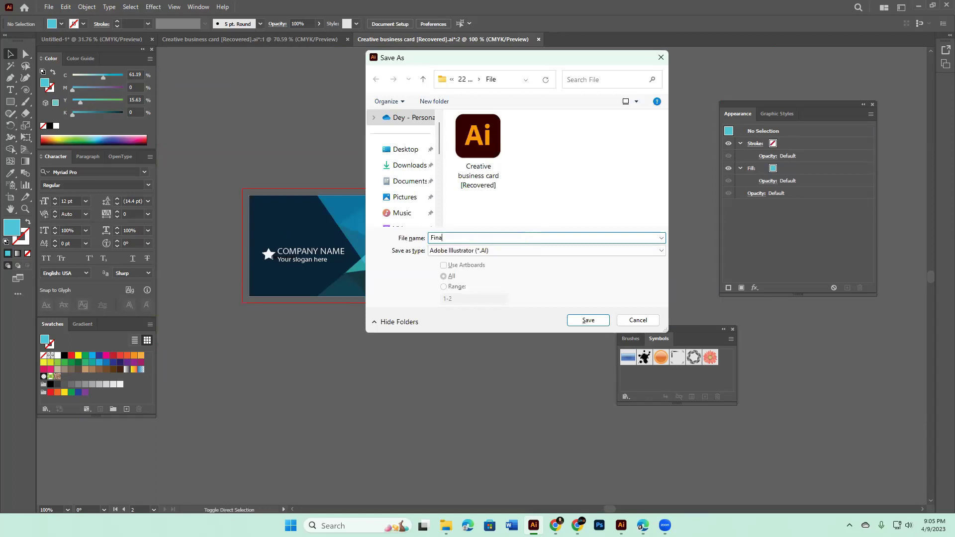
pyautogui.write('l')
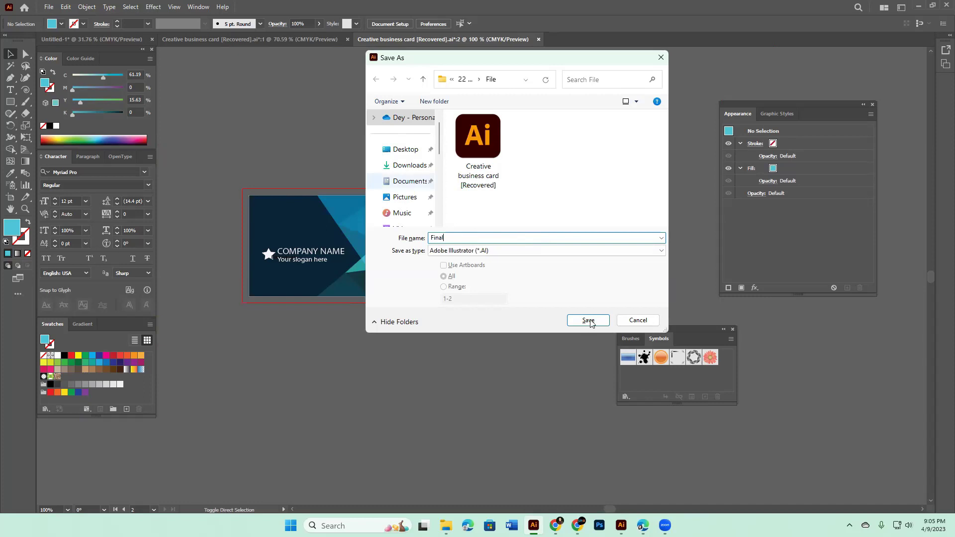
pyautogui.click(589, 321)
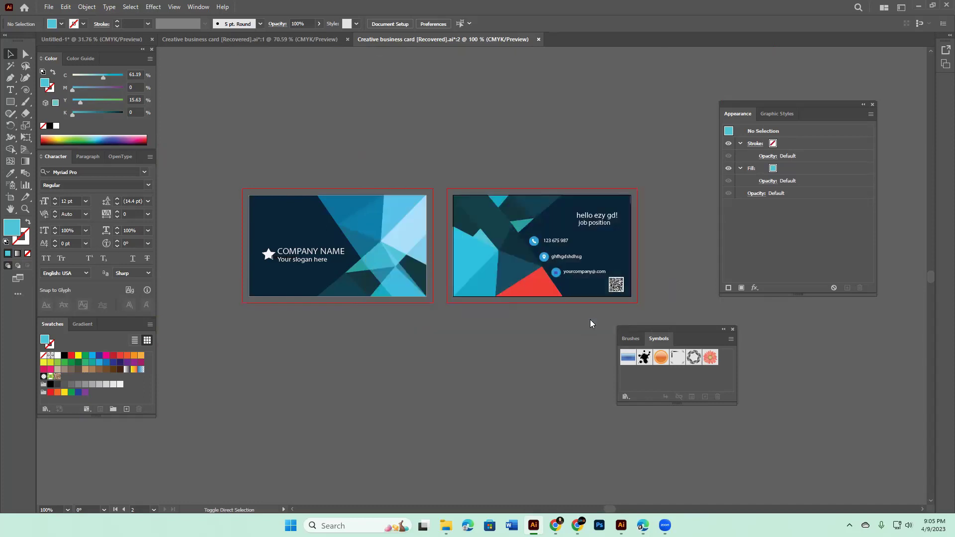
pyautogui.click(535, 400)
# - Draw a cyan rectangle covering the back card and deselect it
pyautogui.click(11, 103)
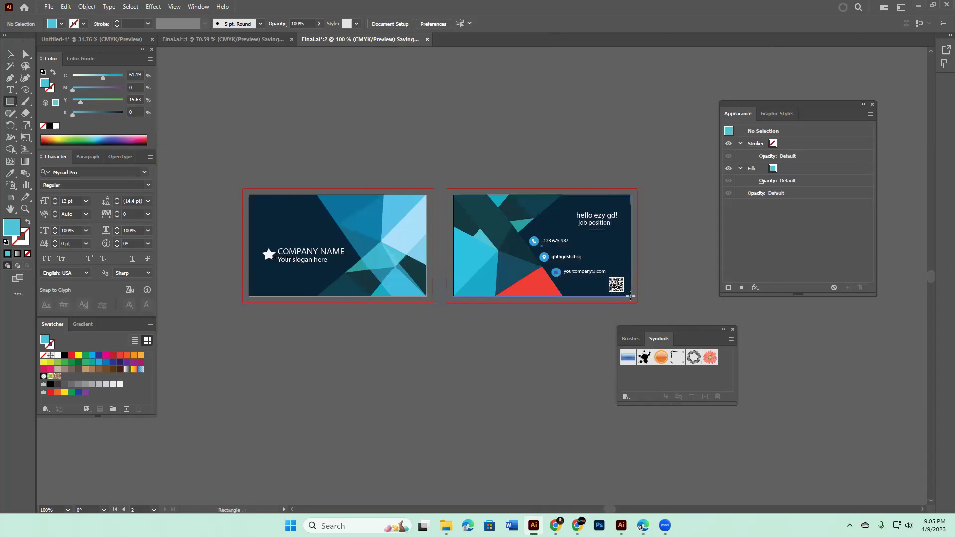
pyautogui.moveTo(453, 195); pyautogui.dragTo(631, 297)
pyautogui.press('v')
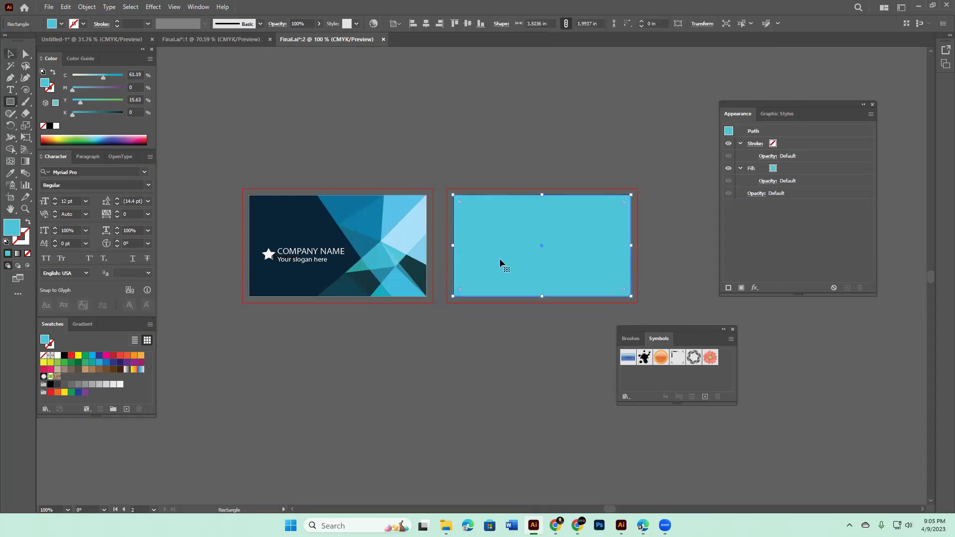
pyautogui.press('v')
pyautogui.hotkey('ctrl', 'shift', 'a')
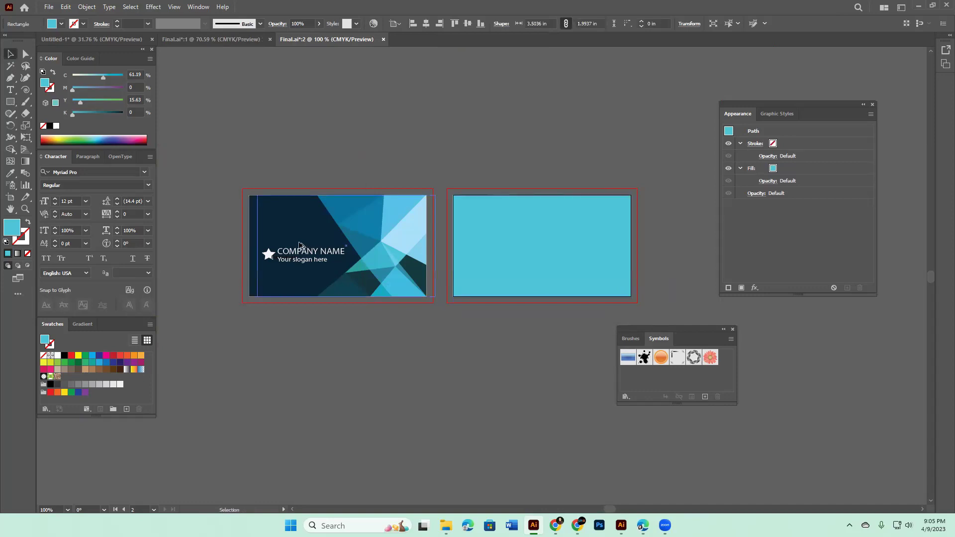
# - Clip the front card's artwork inside the rectangle via Paste in Back and Ctrl+7
pyautogui.click(438, 209)
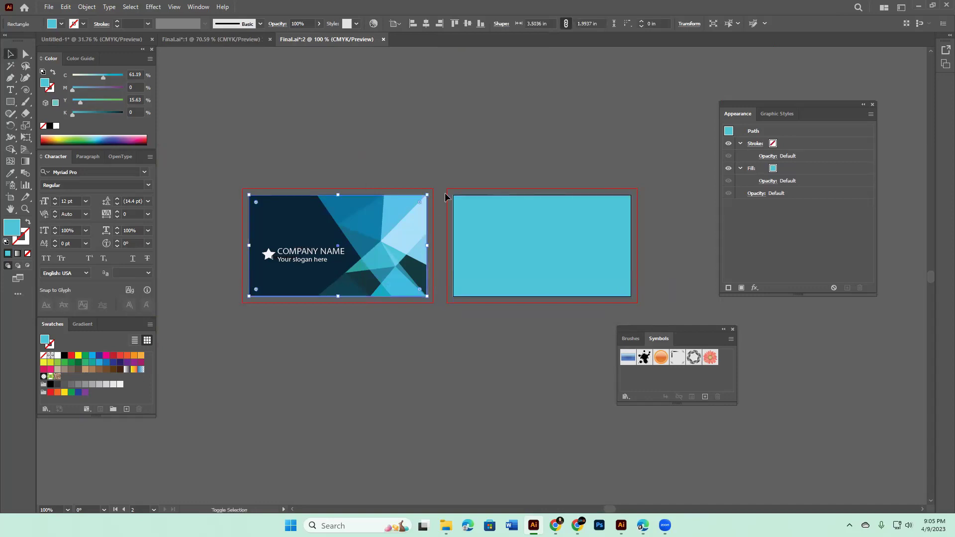
pyautogui.hotkey('ctrl', 'x')
pyautogui.hotkey('ctrl', 'b')
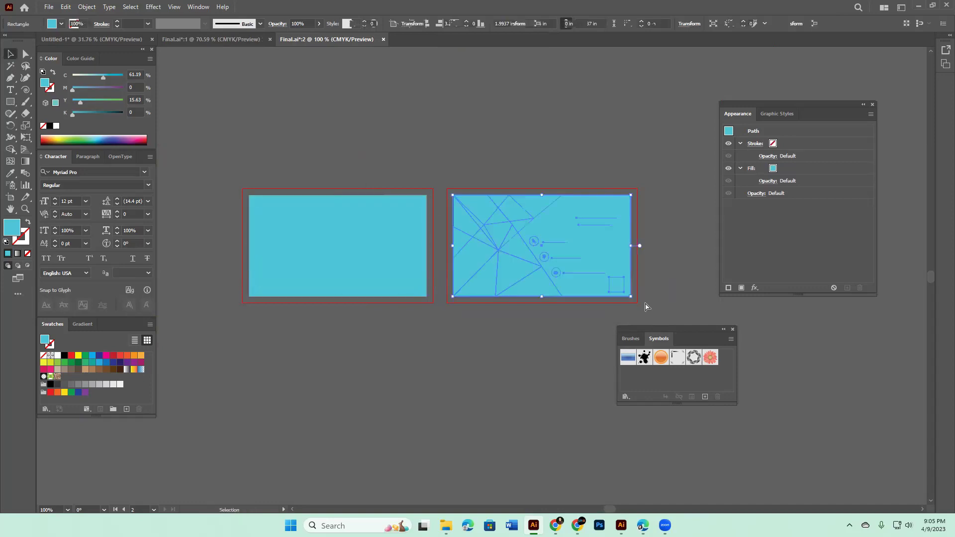
pyautogui.hotkey('ctrl', '7')
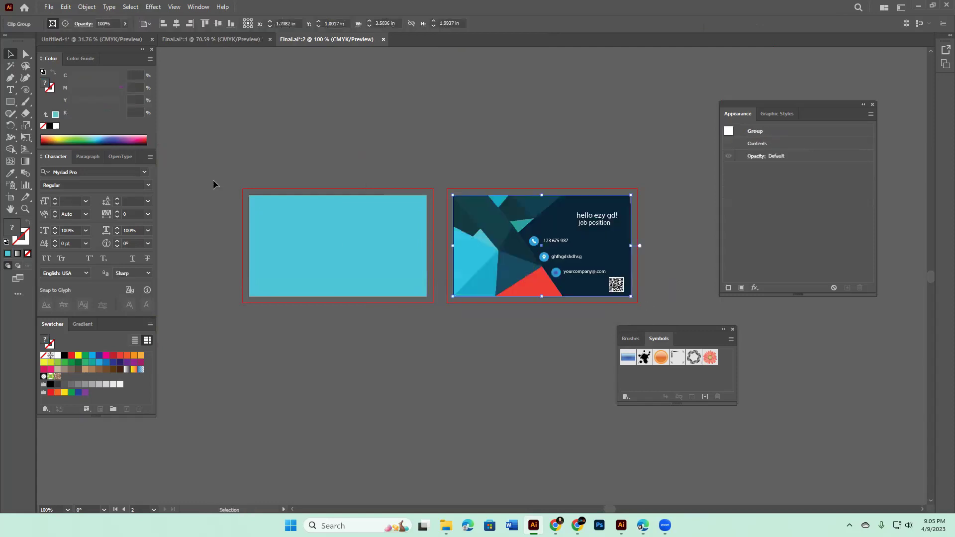
# - Undo the clipping mask and zoom to fit the back card
pyautogui.hotkey('ctrl', 'z')
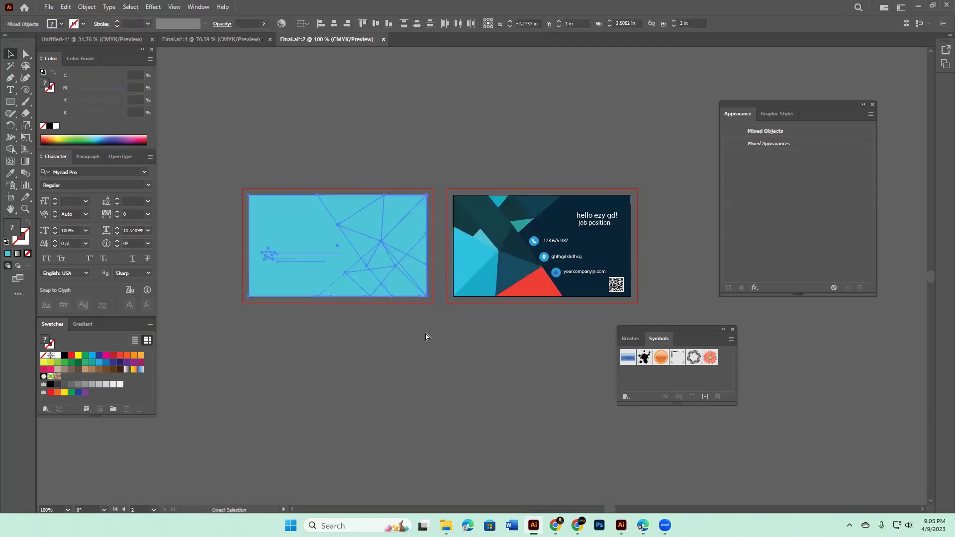
pyautogui.hotkey('ctrl', 'z')
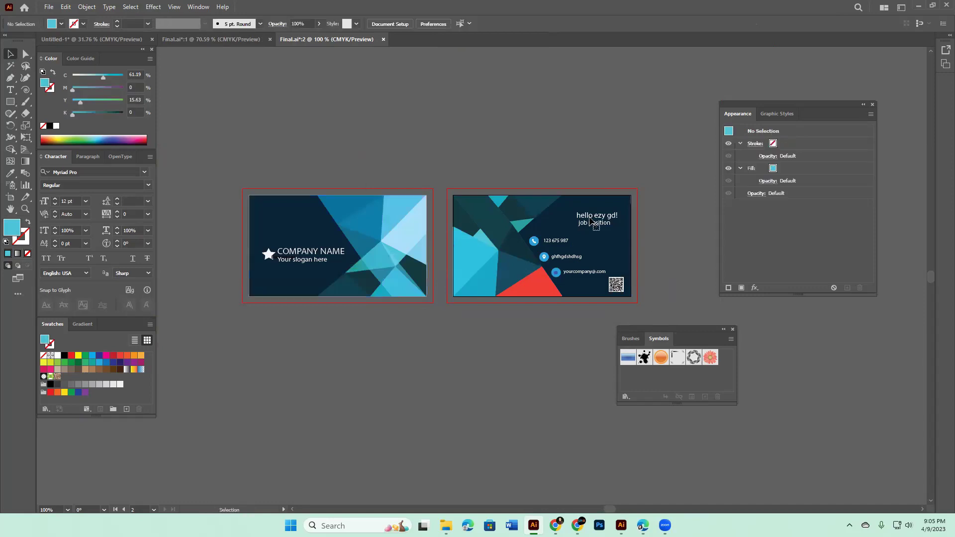
pyautogui.click(590, 222)
pyautogui.press('a')
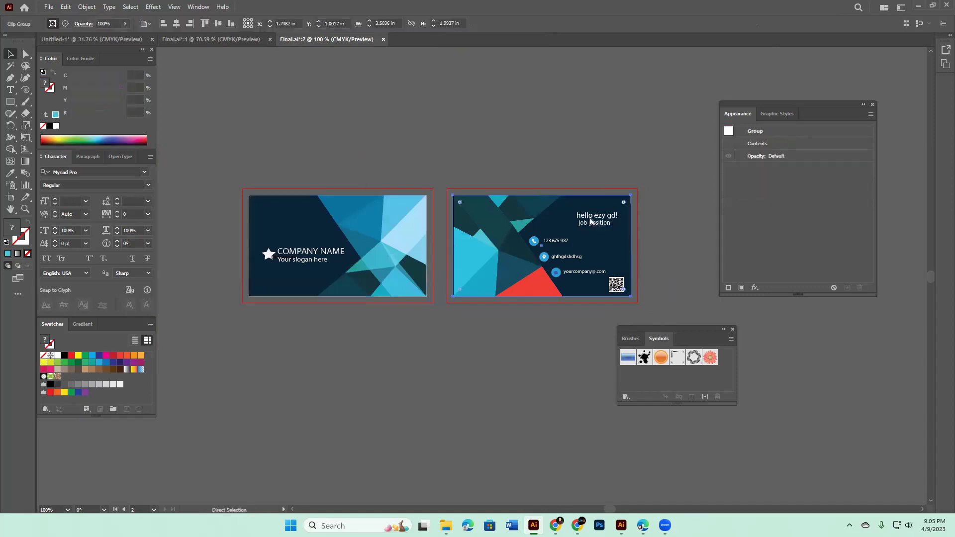
pyautogui.hotkey('ctrl', '0')
# - Deselect the back card and return to the Final.ai*:1 window showing both card sides at 70.59%
pyautogui.moveTo(844, 255); pyautogui.dragTo(626, 219)
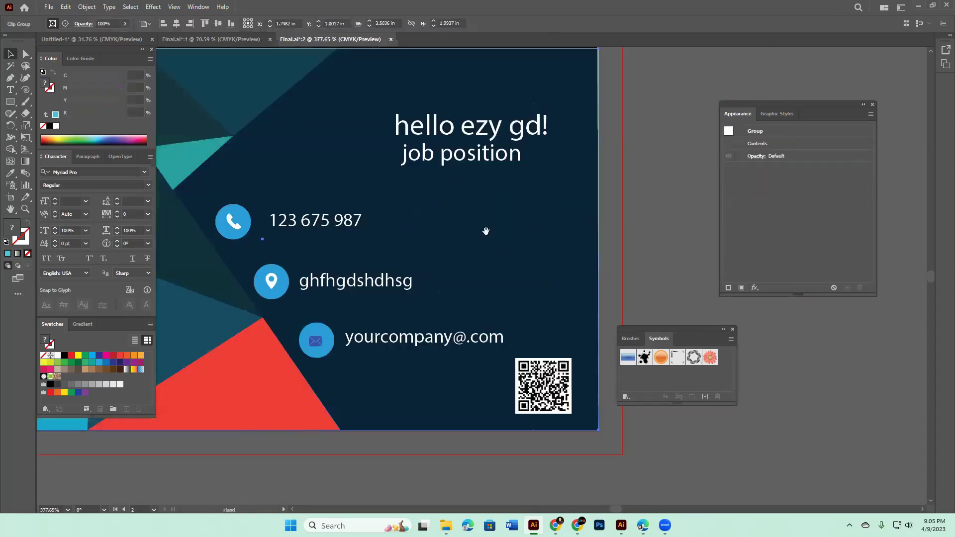
pyautogui.press('v')
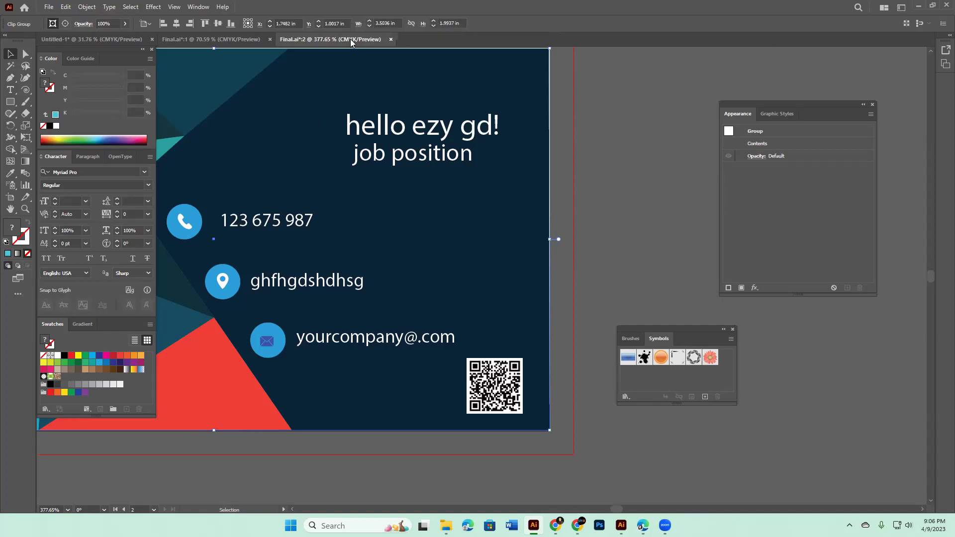
pyautogui.click(630, 160)
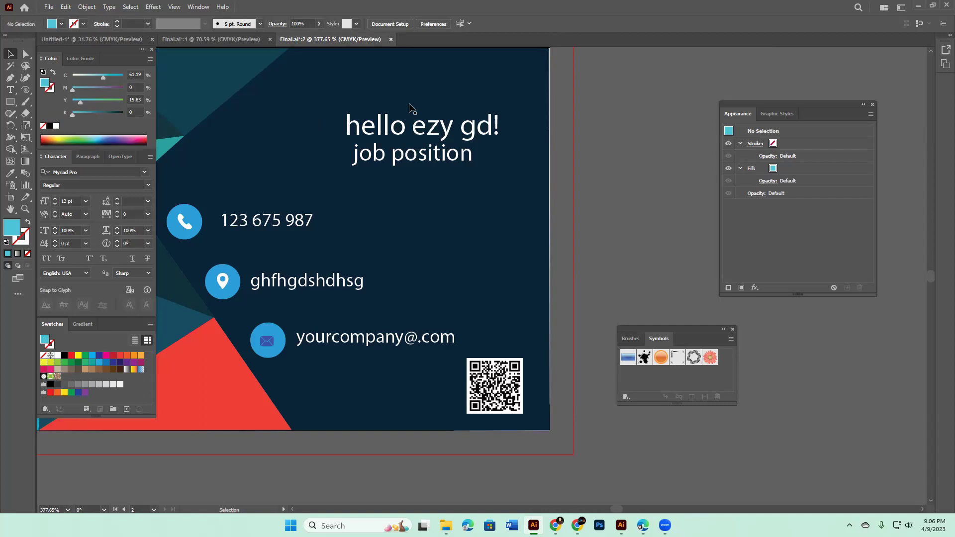
pyautogui.click(199, 39)
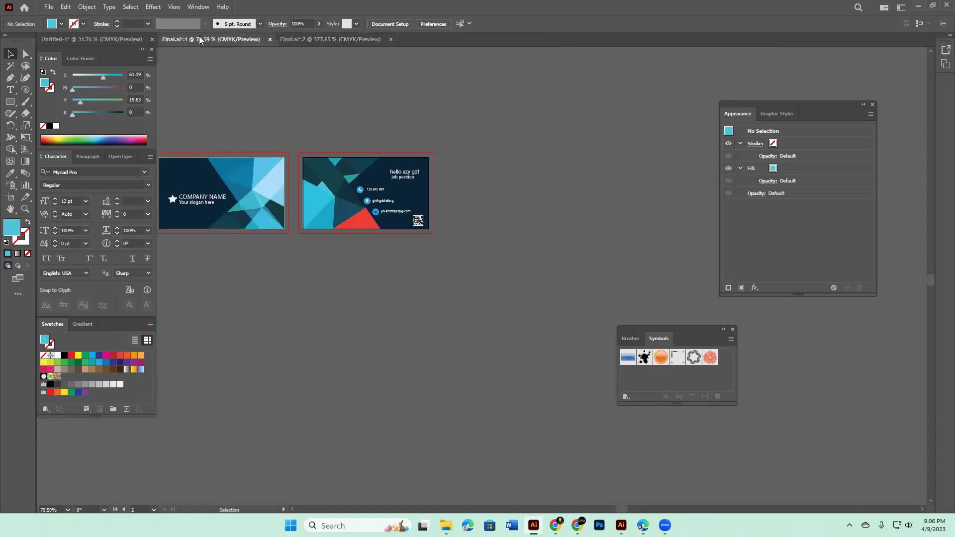
pyautogui.click(336, 40)
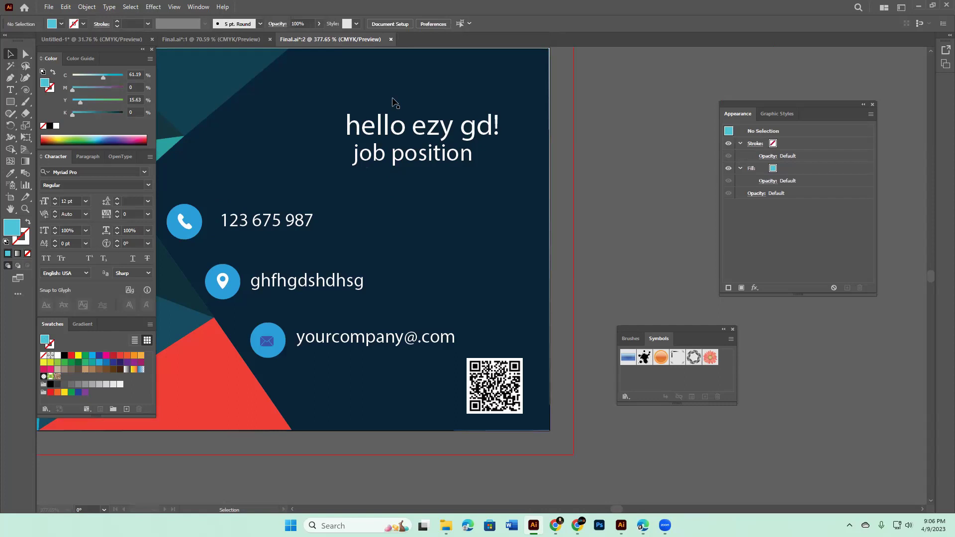
pyautogui.click(223, 38)
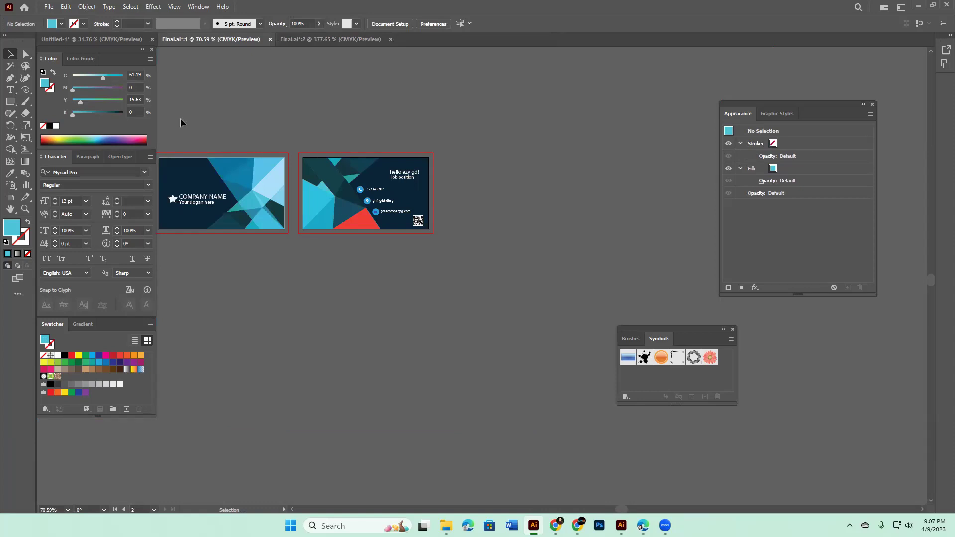
pyautogui.click(327, 181)
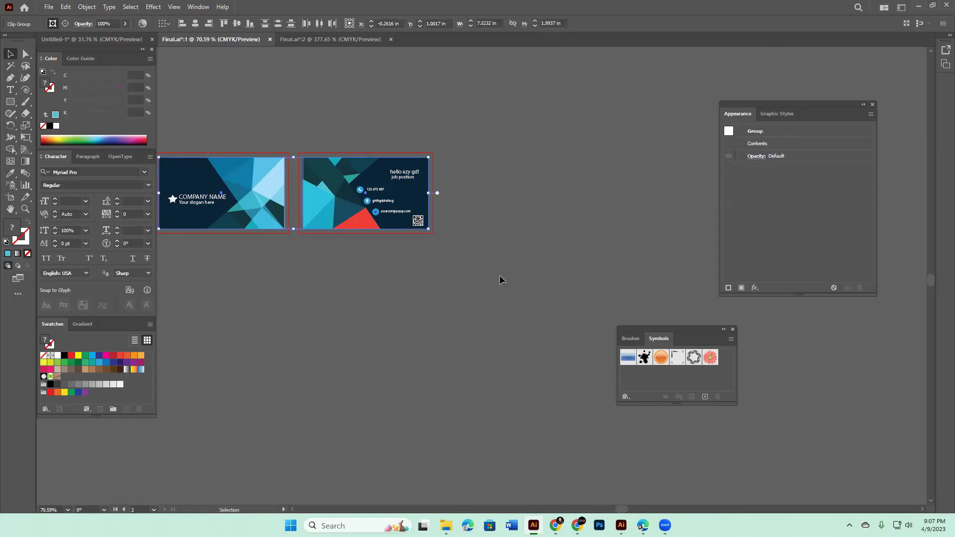
pyautogui.click(324, 39)
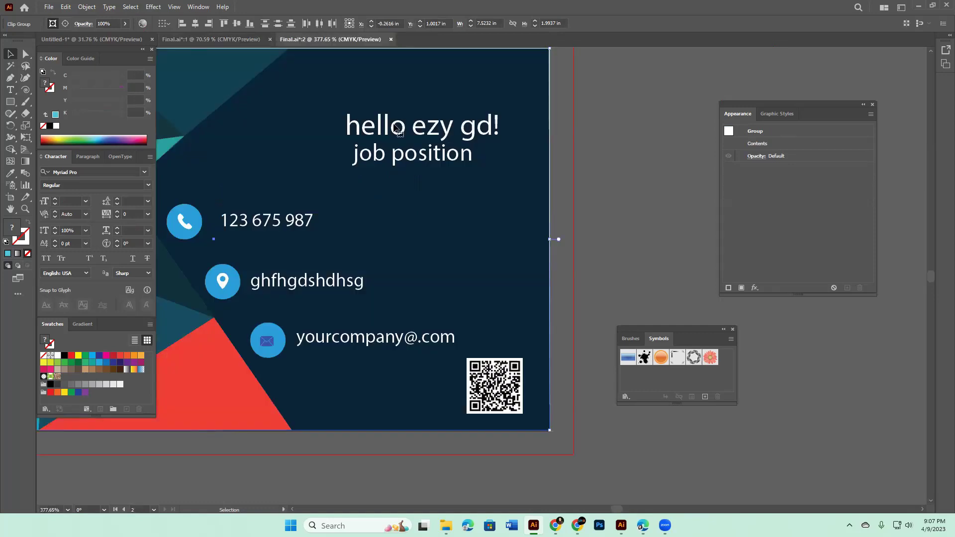
pyautogui.click(196, 41)
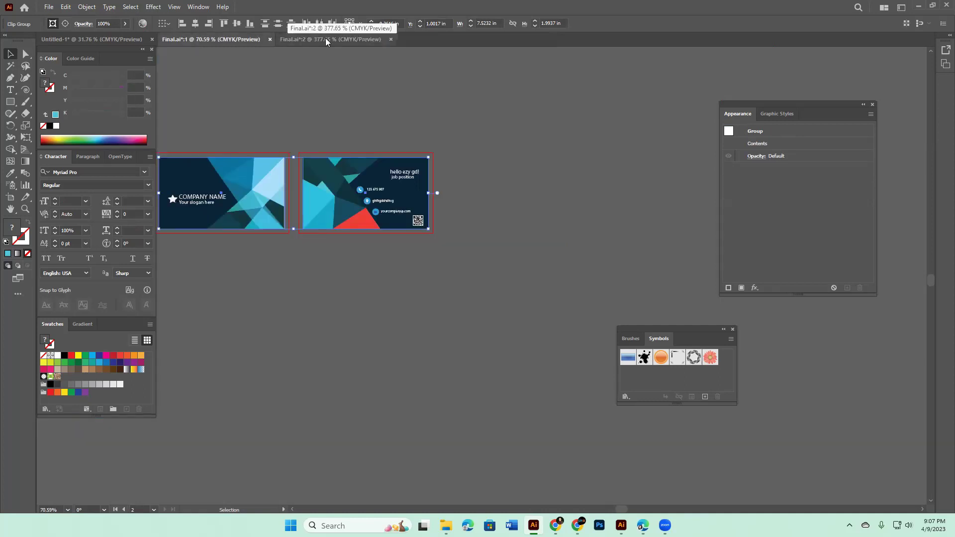
pyautogui.click(367, 38)
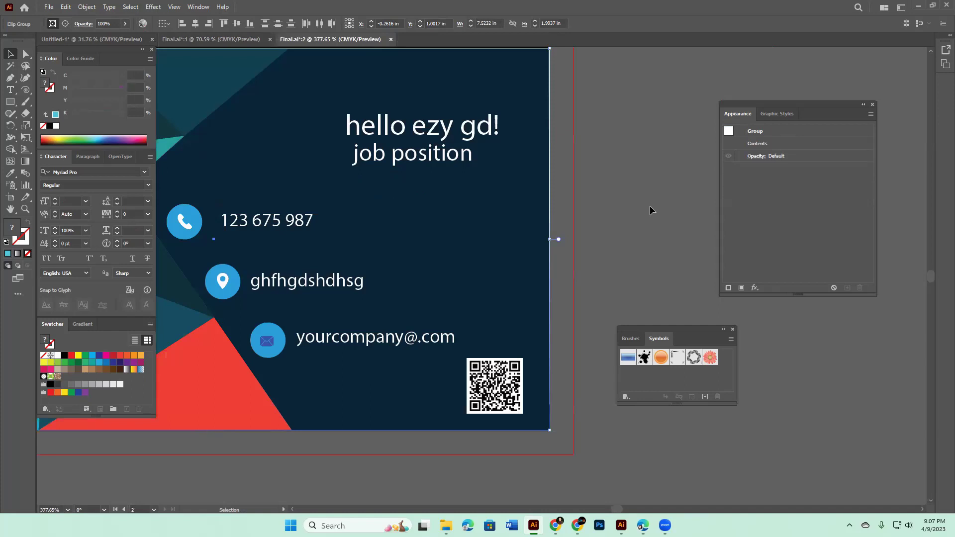
pyautogui.click(227, 39)
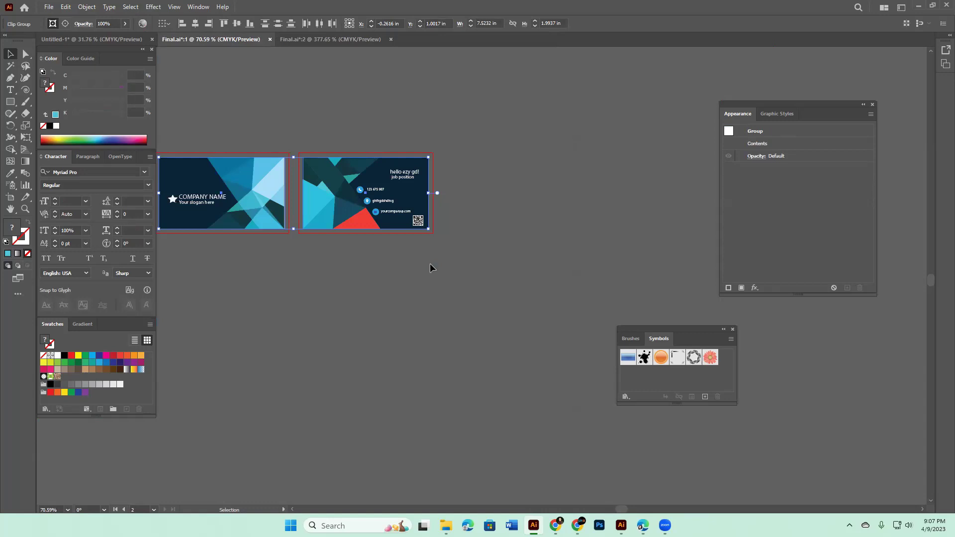
pyautogui.hotkey('ctrl', 'Tab')
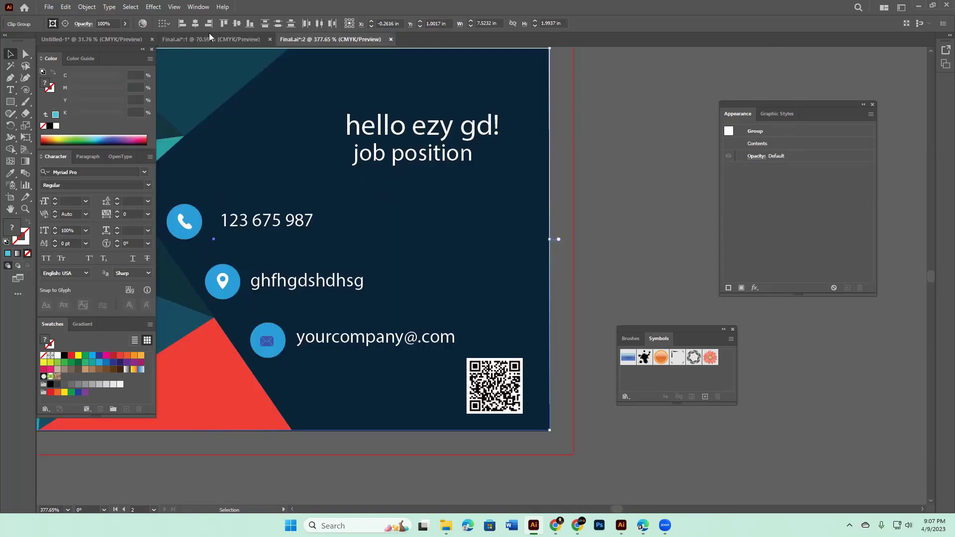
pyautogui.click(209, 36)
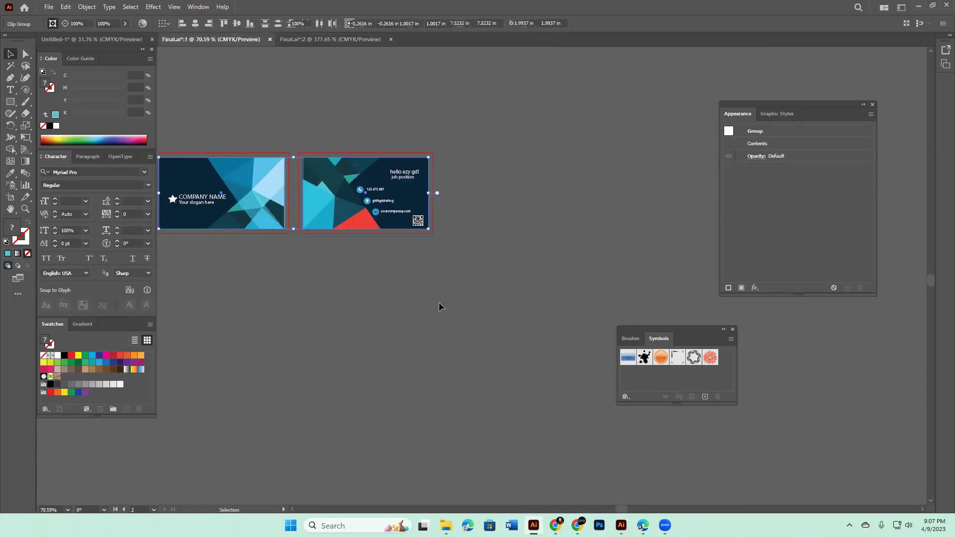
pyautogui.click(439, 303)
pyautogui.click(372, 194)
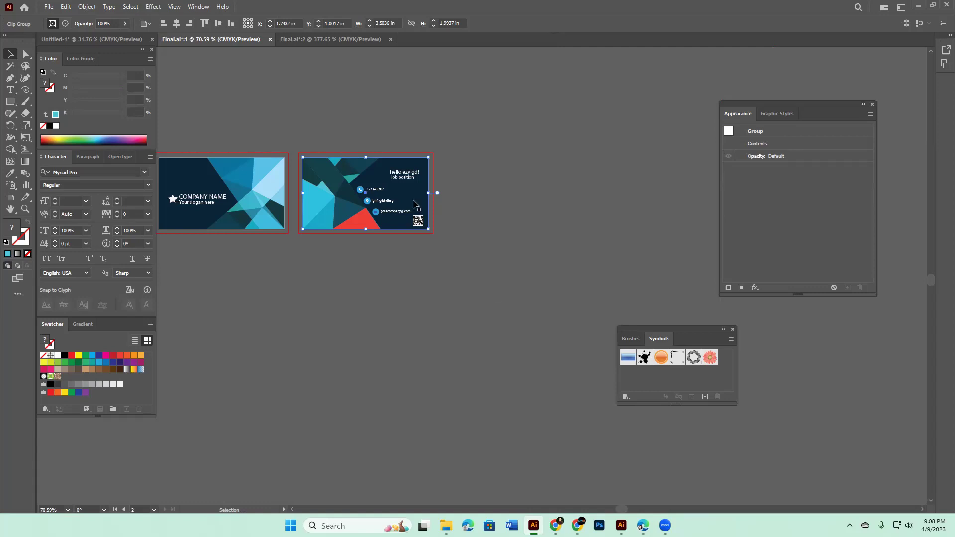
pyautogui.hotkey('ctrl', 'shift', 'a')
pyautogui.click(401, 191)
pyautogui.hotkey('ctrl', 'a')
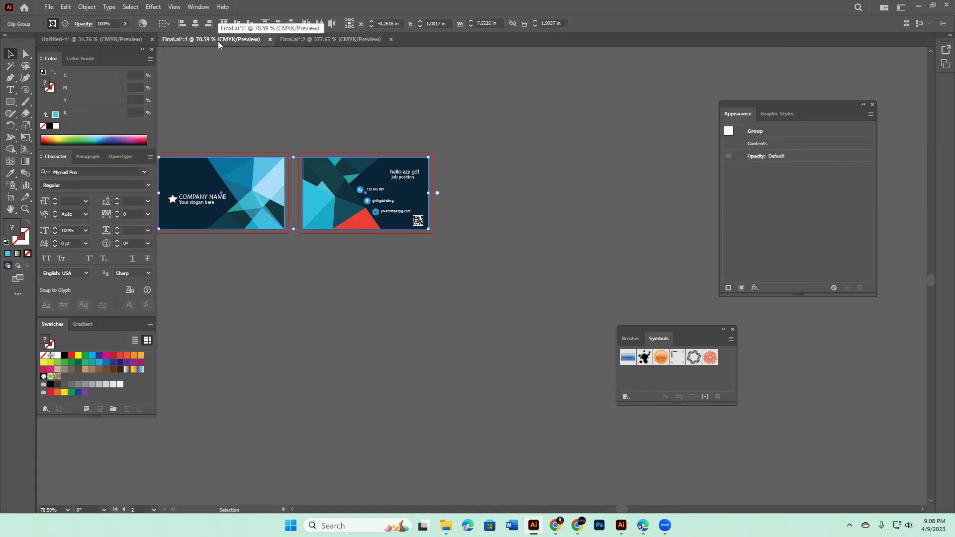